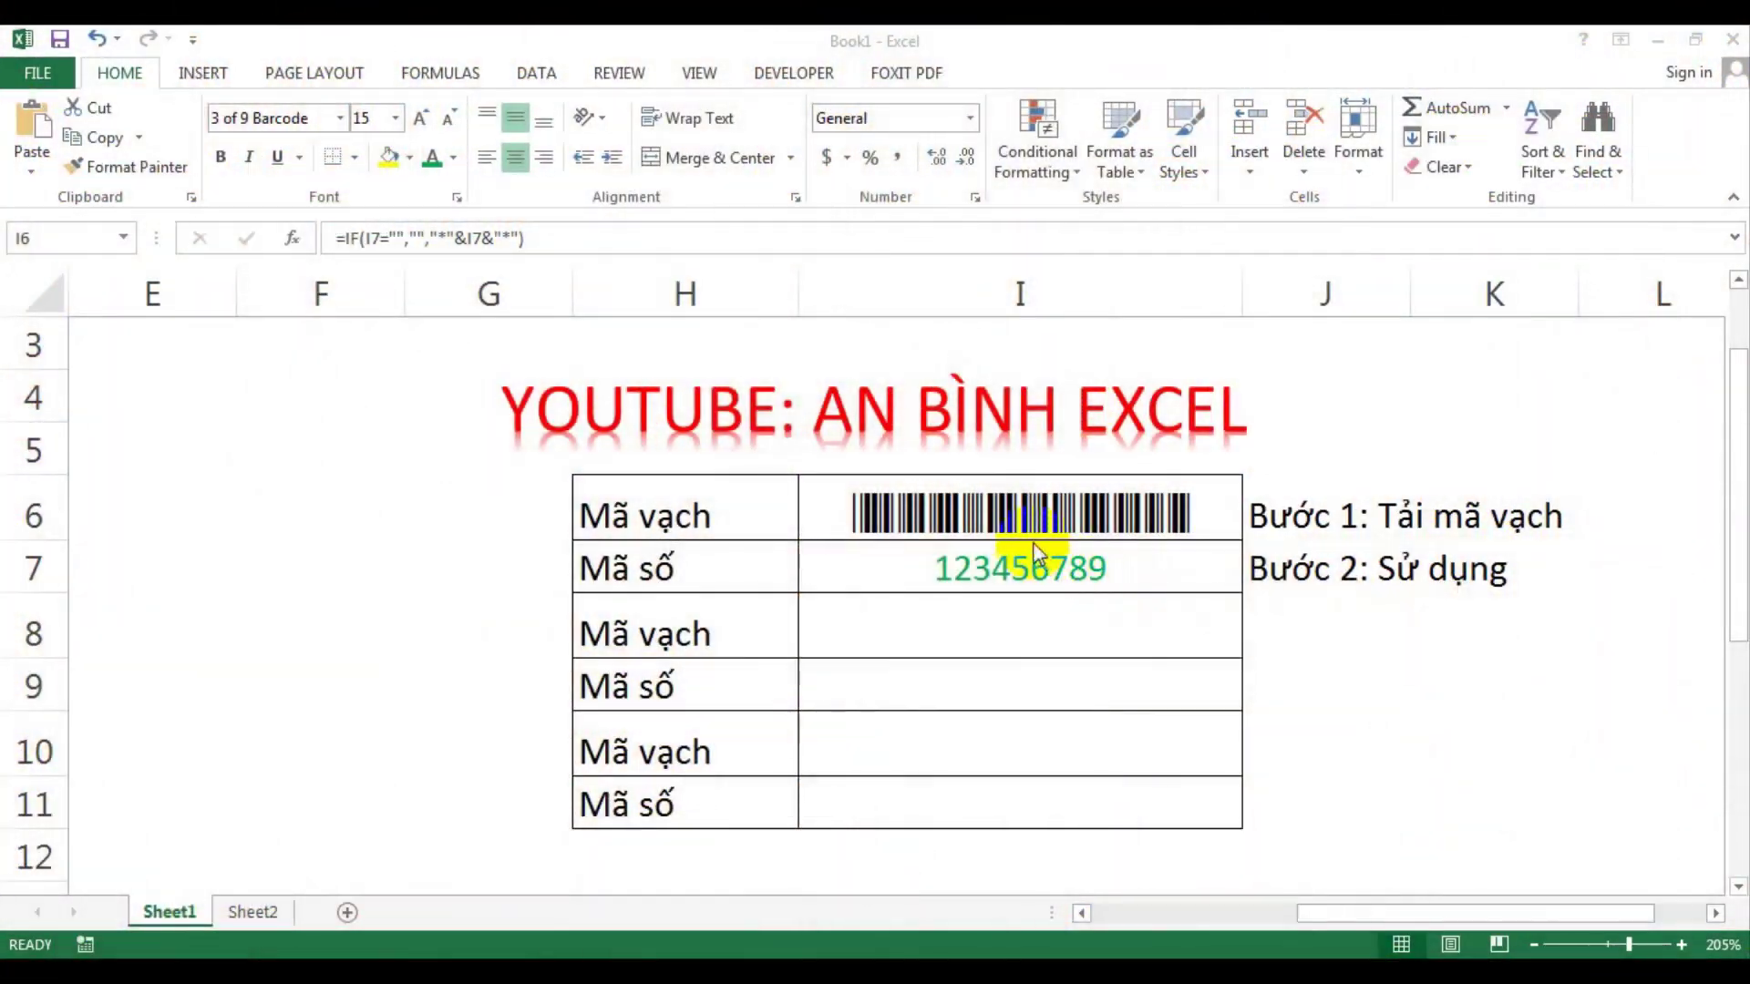
Step: Enter code numbers 21231312 in I9 and 11111111 in I11 to generate their barcodes
{"action": "left_click", "coordinate": [874, 511]}
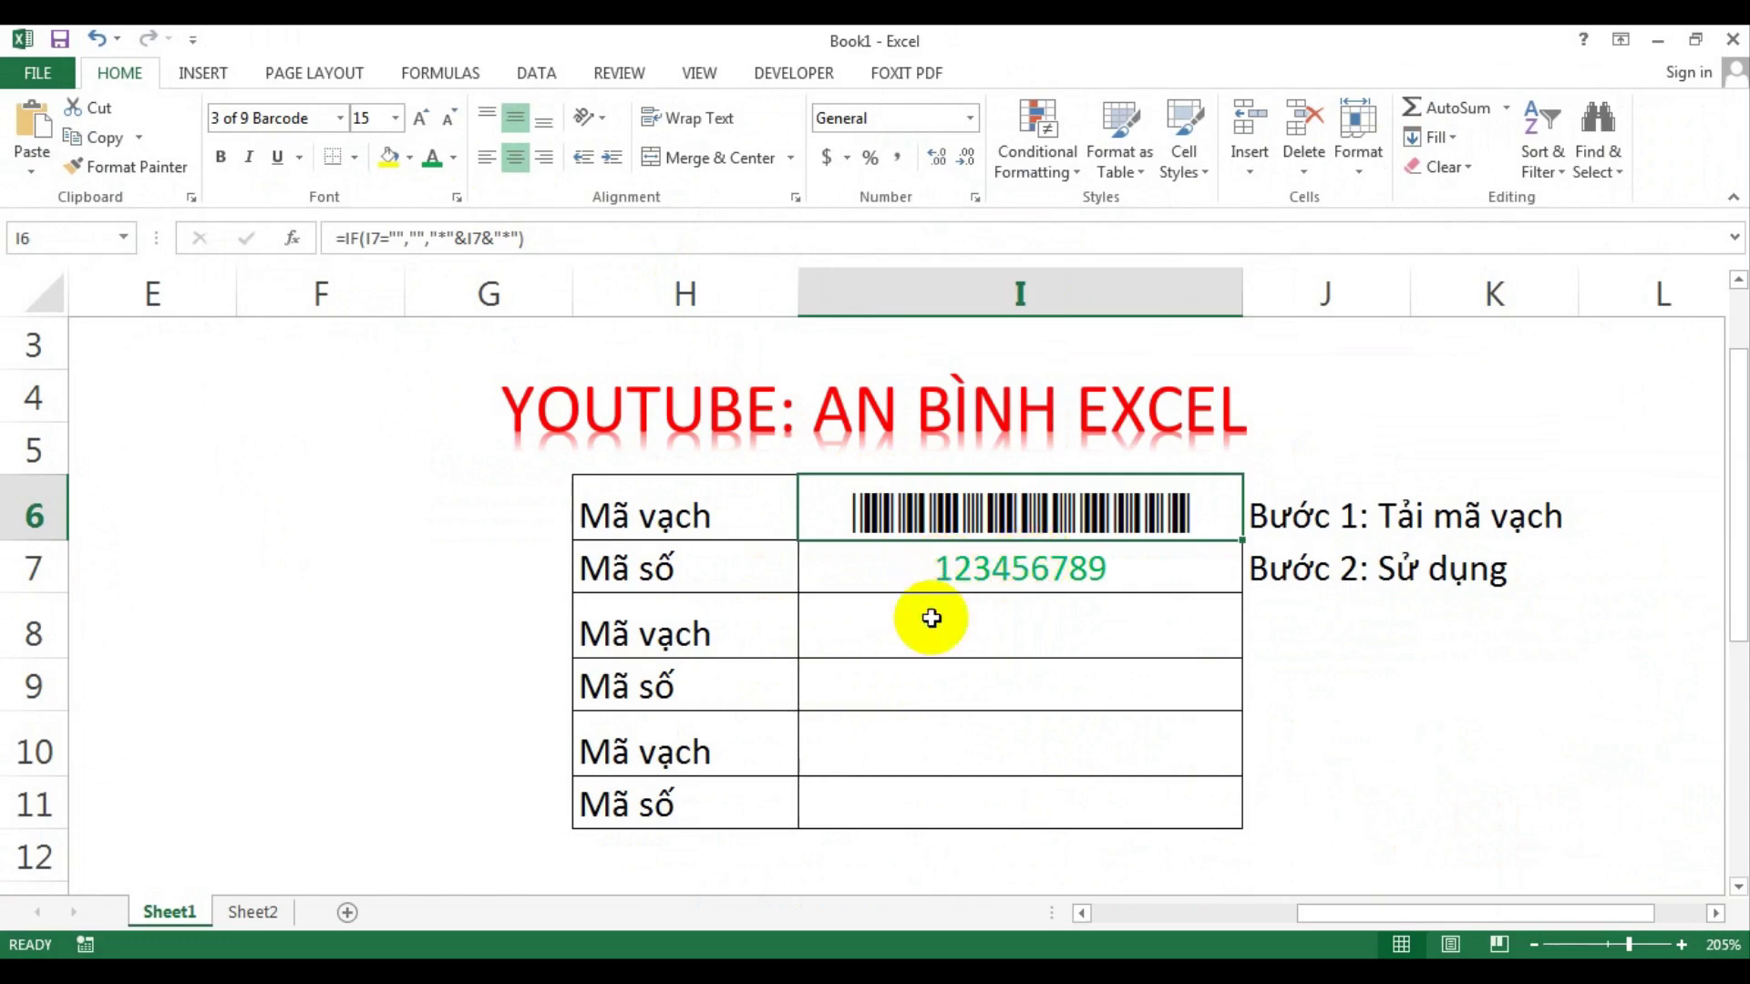
{"action": "left_click", "coordinate": [937, 675]}
{"action": "type", "text": "21231312"}
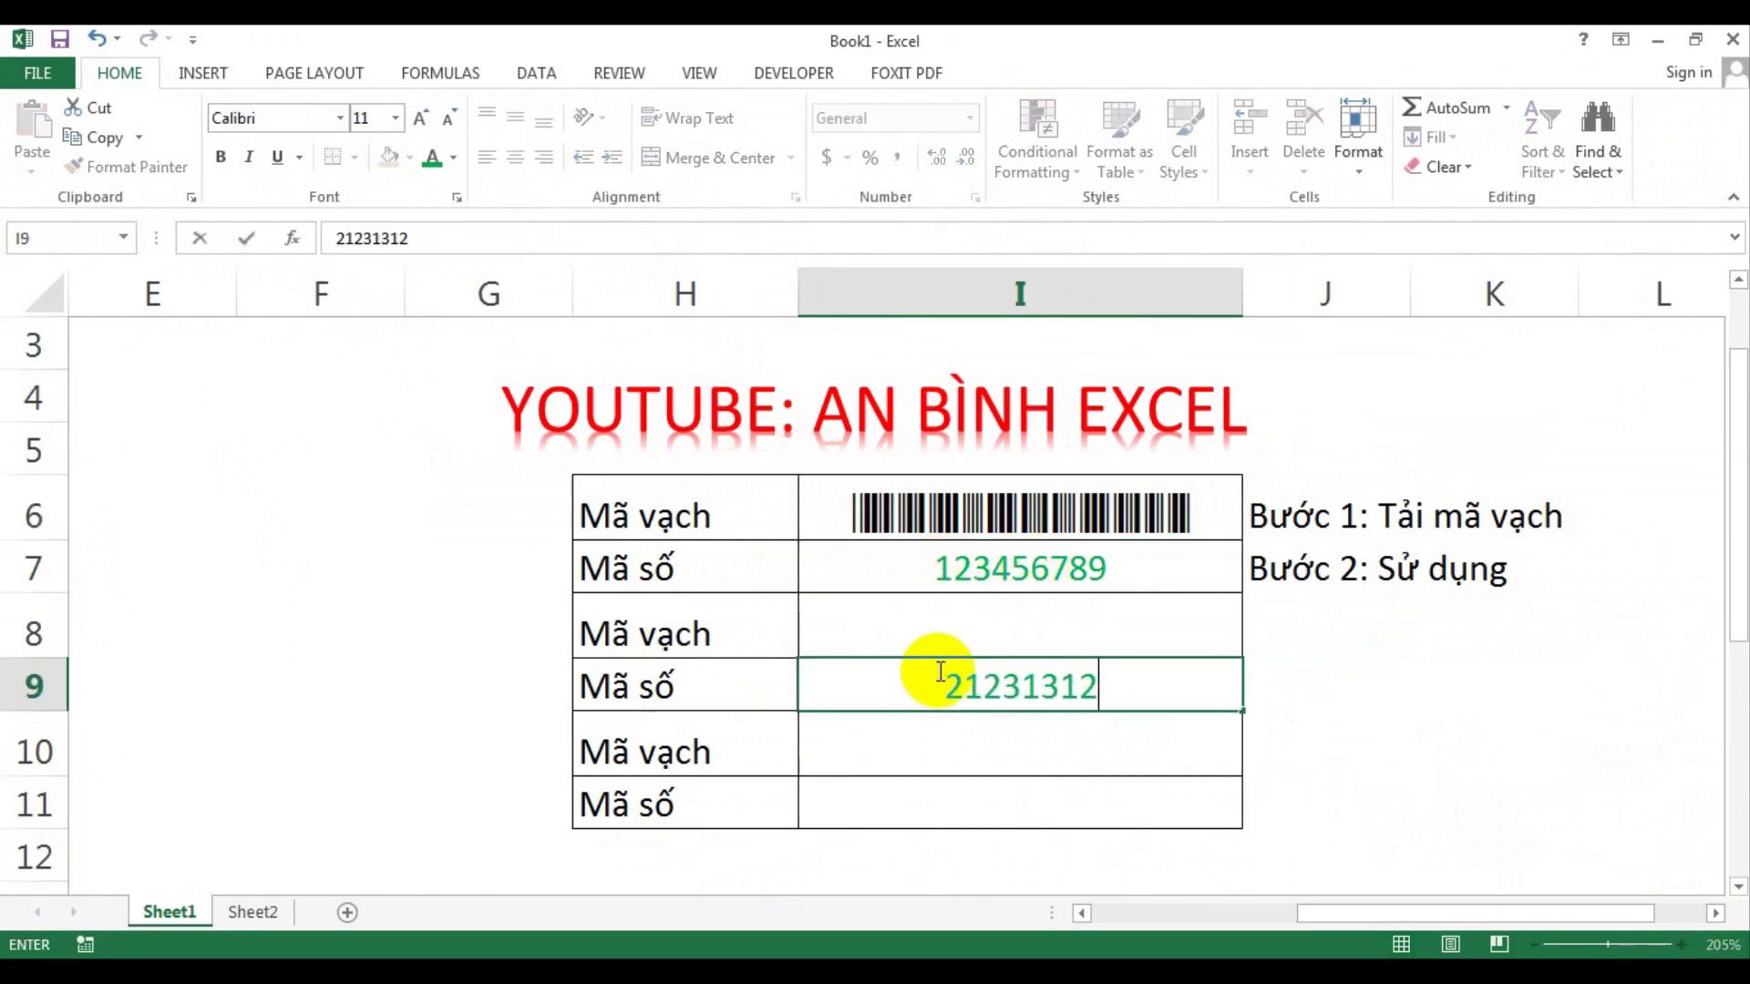
{"action": "left_click", "coordinate": [1550, 756]}
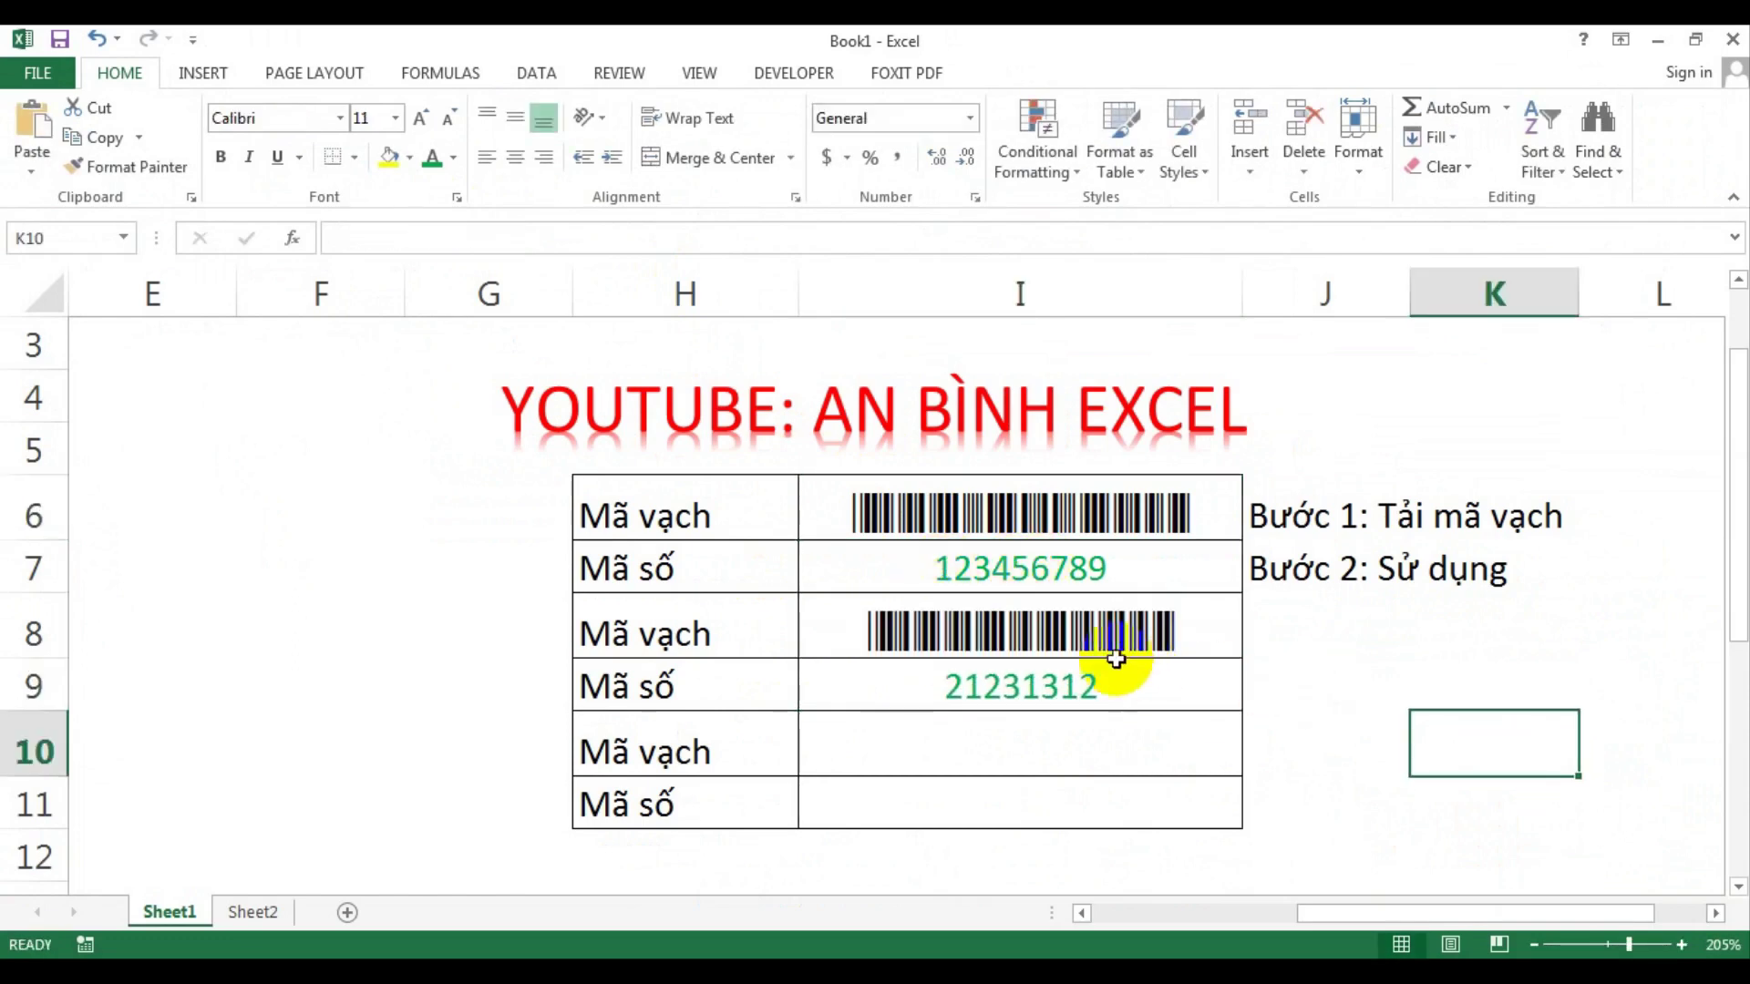
{"action": "left_click", "coordinate": [1027, 814]}
{"action": "type", "text": "1"}
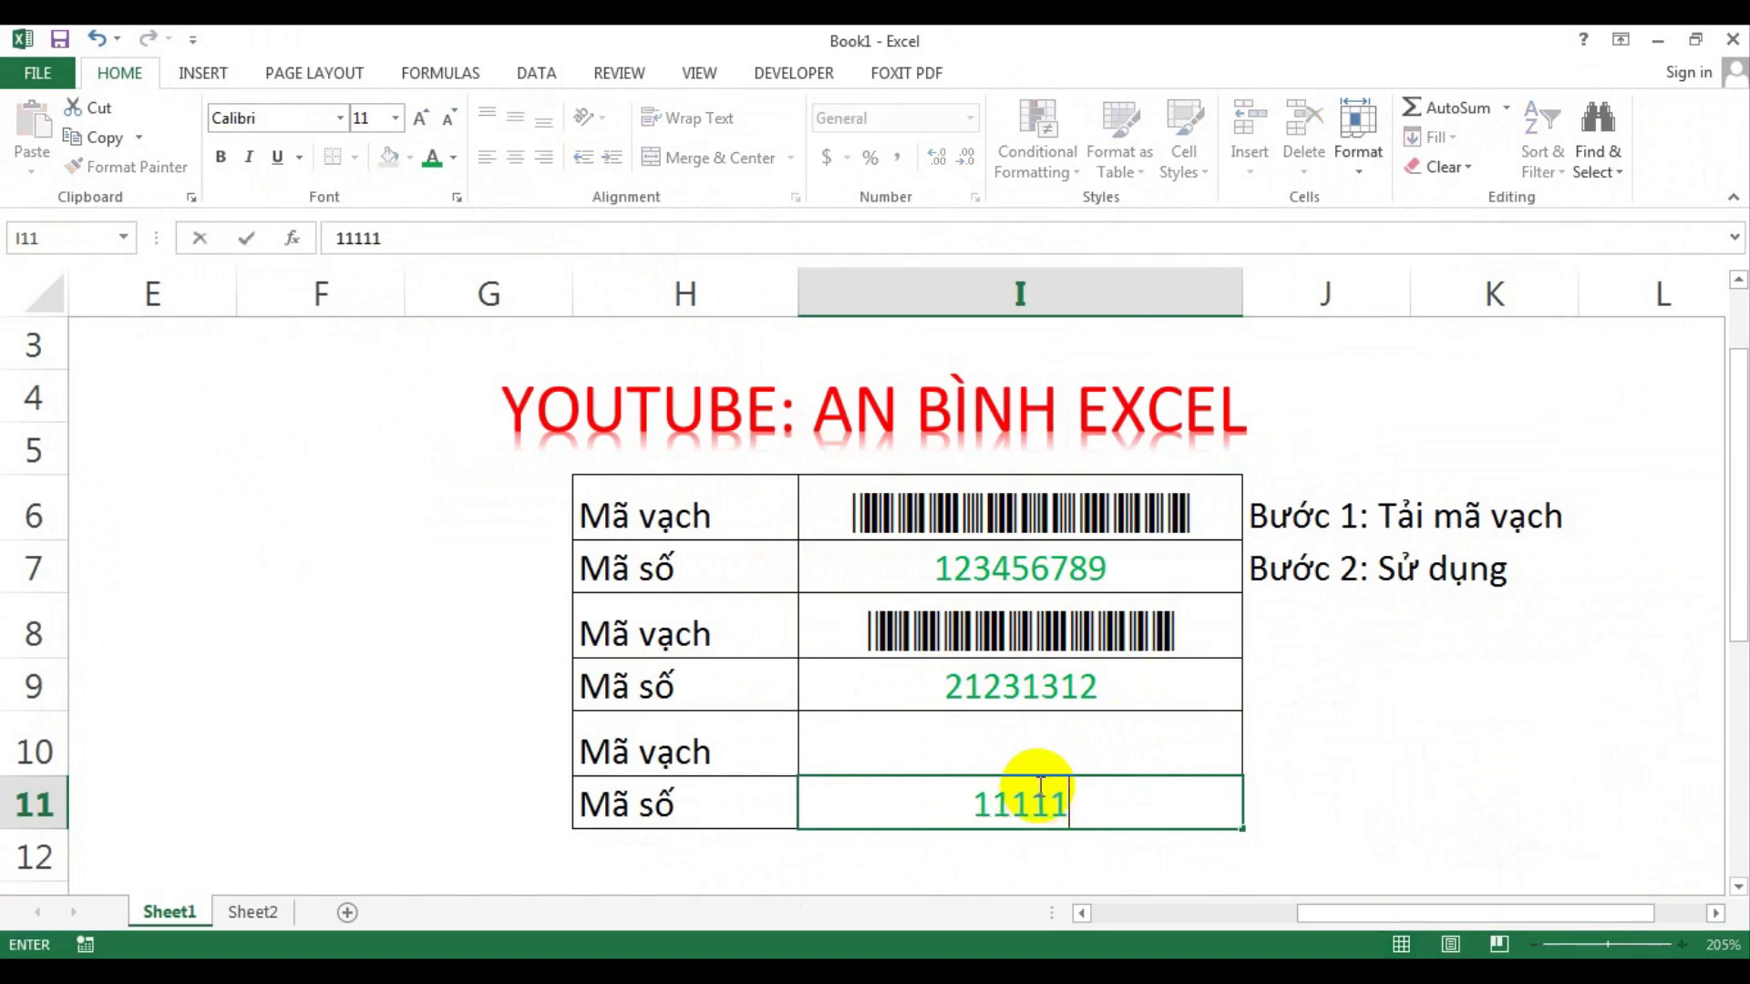
{"action": "type", "text": "111"}
{"action": "left_click", "coordinate": [1513, 806]}
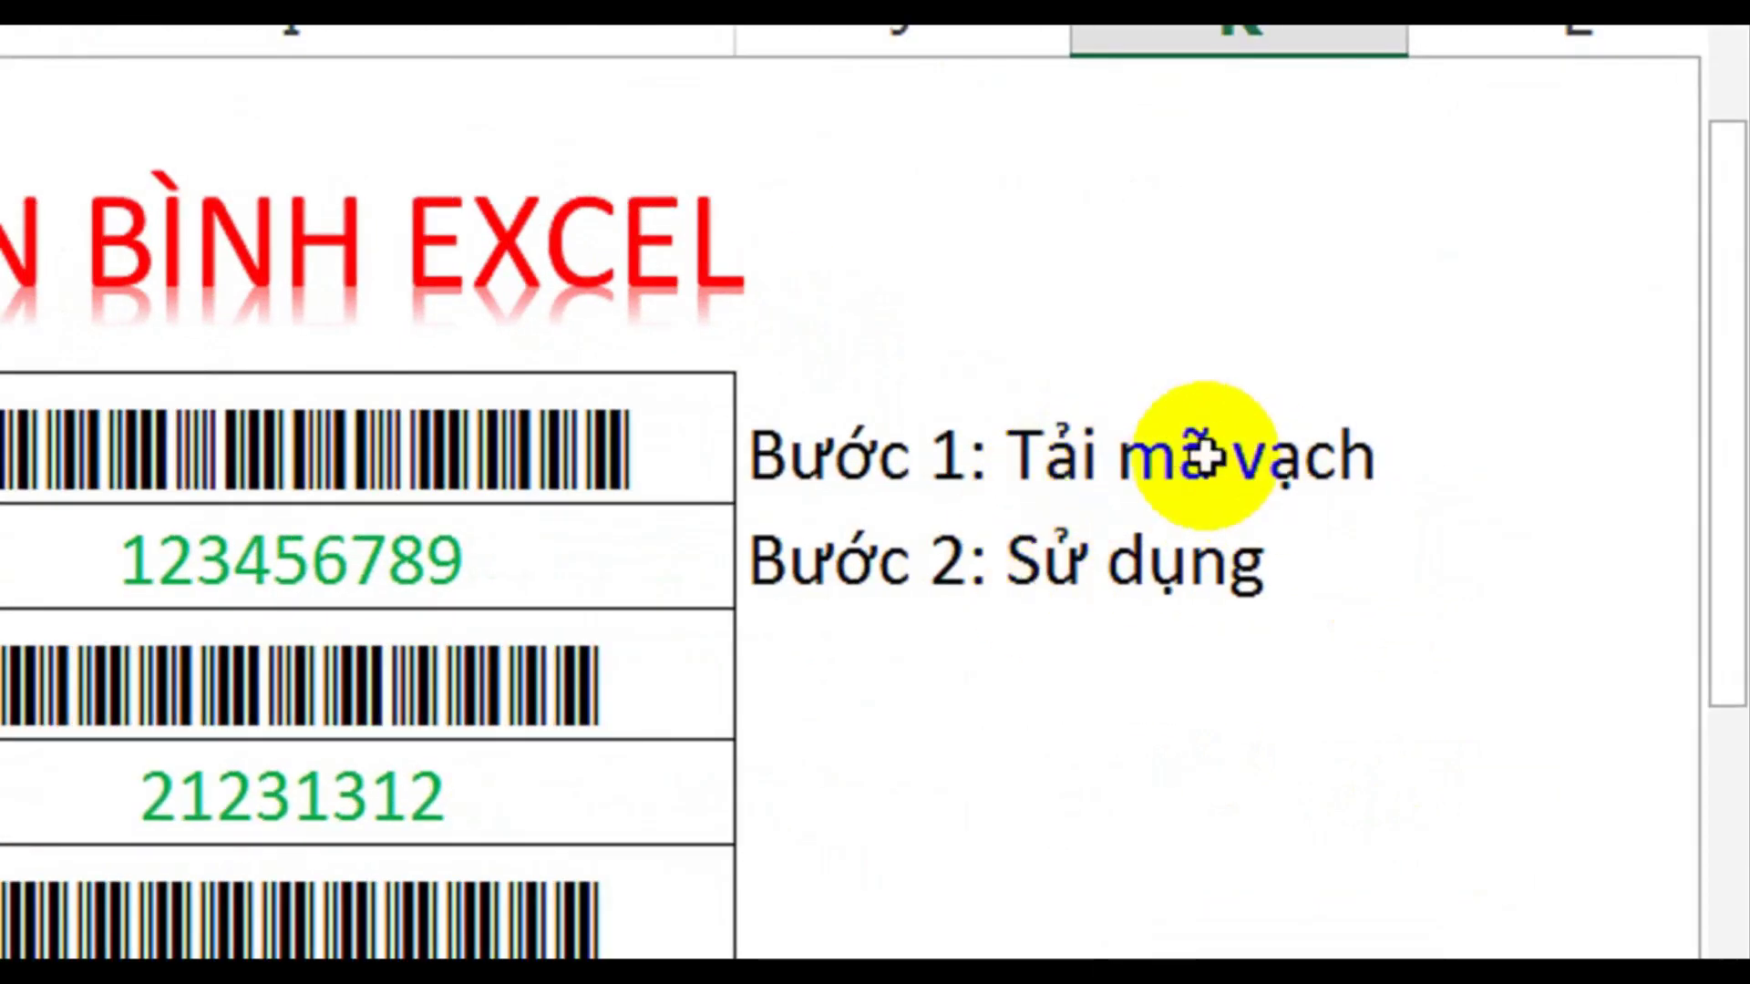
Step: Replace 'mã vạch' with 'font chữ' in J6 so it reads 'Bước 1: Tải font chữ'
{"action": "double_click", "coordinate": [1089, 455]}
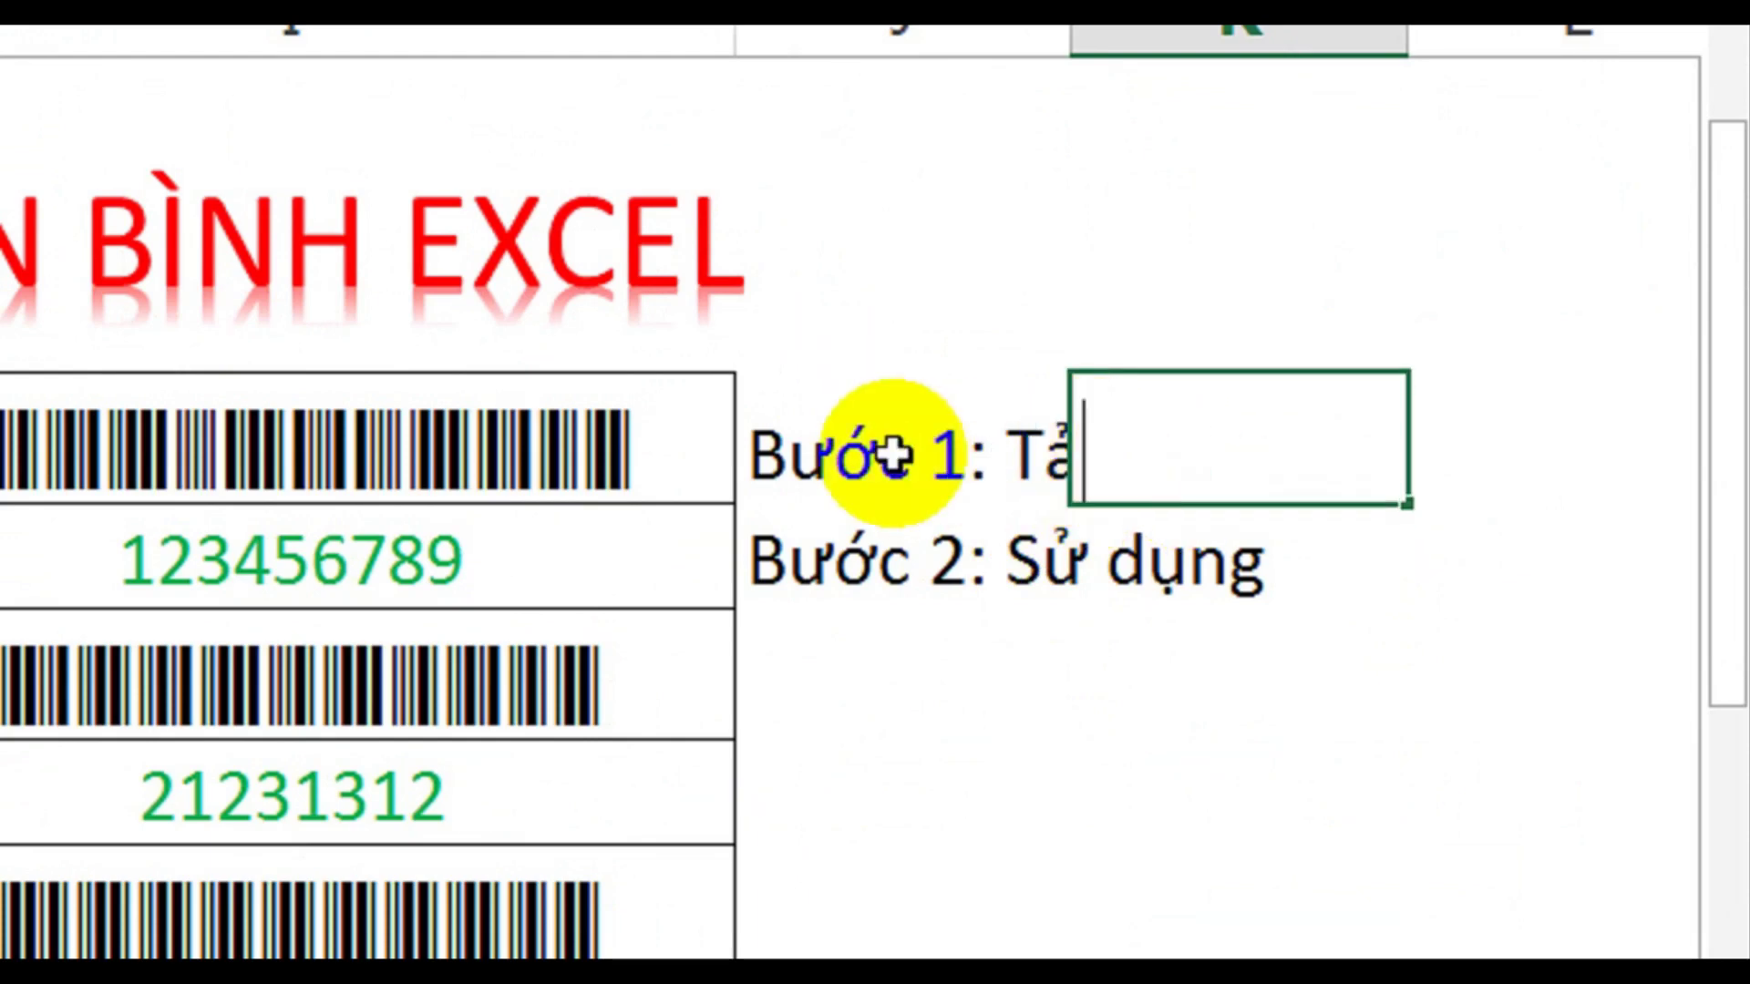
{"action": "left_click", "coordinate": [890, 456]}
{"action": "double_click", "coordinate": [880, 456]}
{"action": "double_click", "coordinate": [1165, 456]}
{"action": "left_click_drag", "start_coordinate": [1366, 474], "coordinate": [1379, 477]}
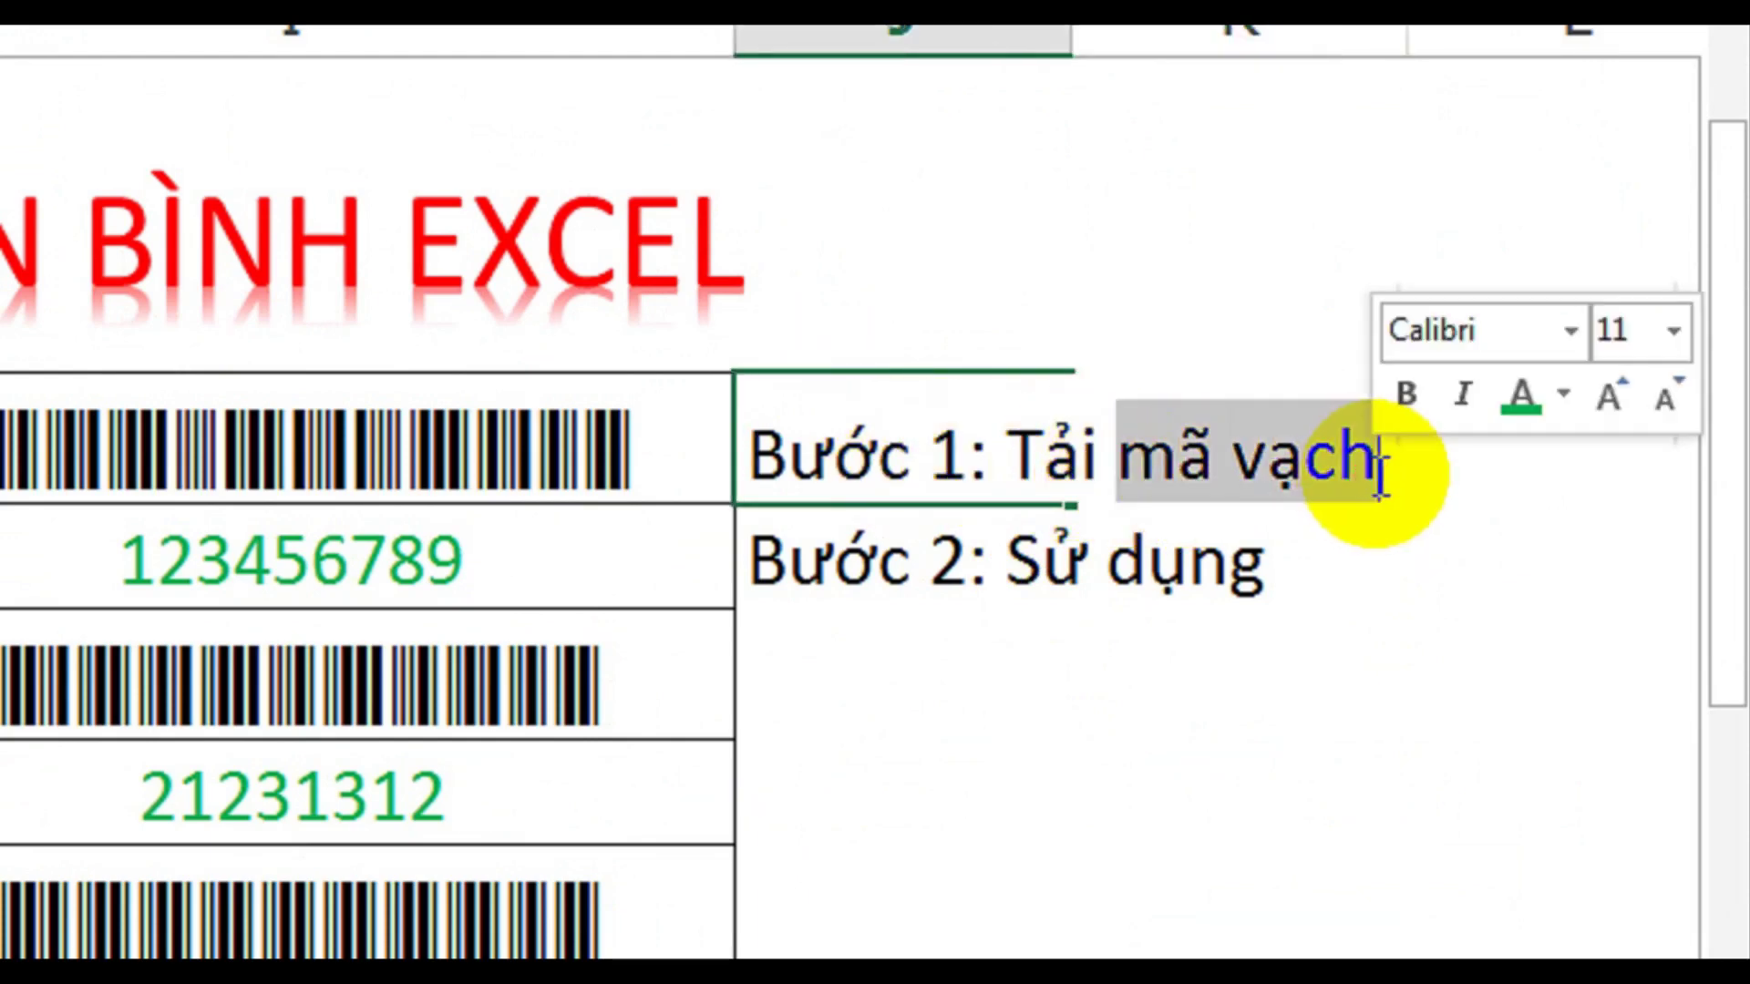
{"action": "type", "text": "font"}
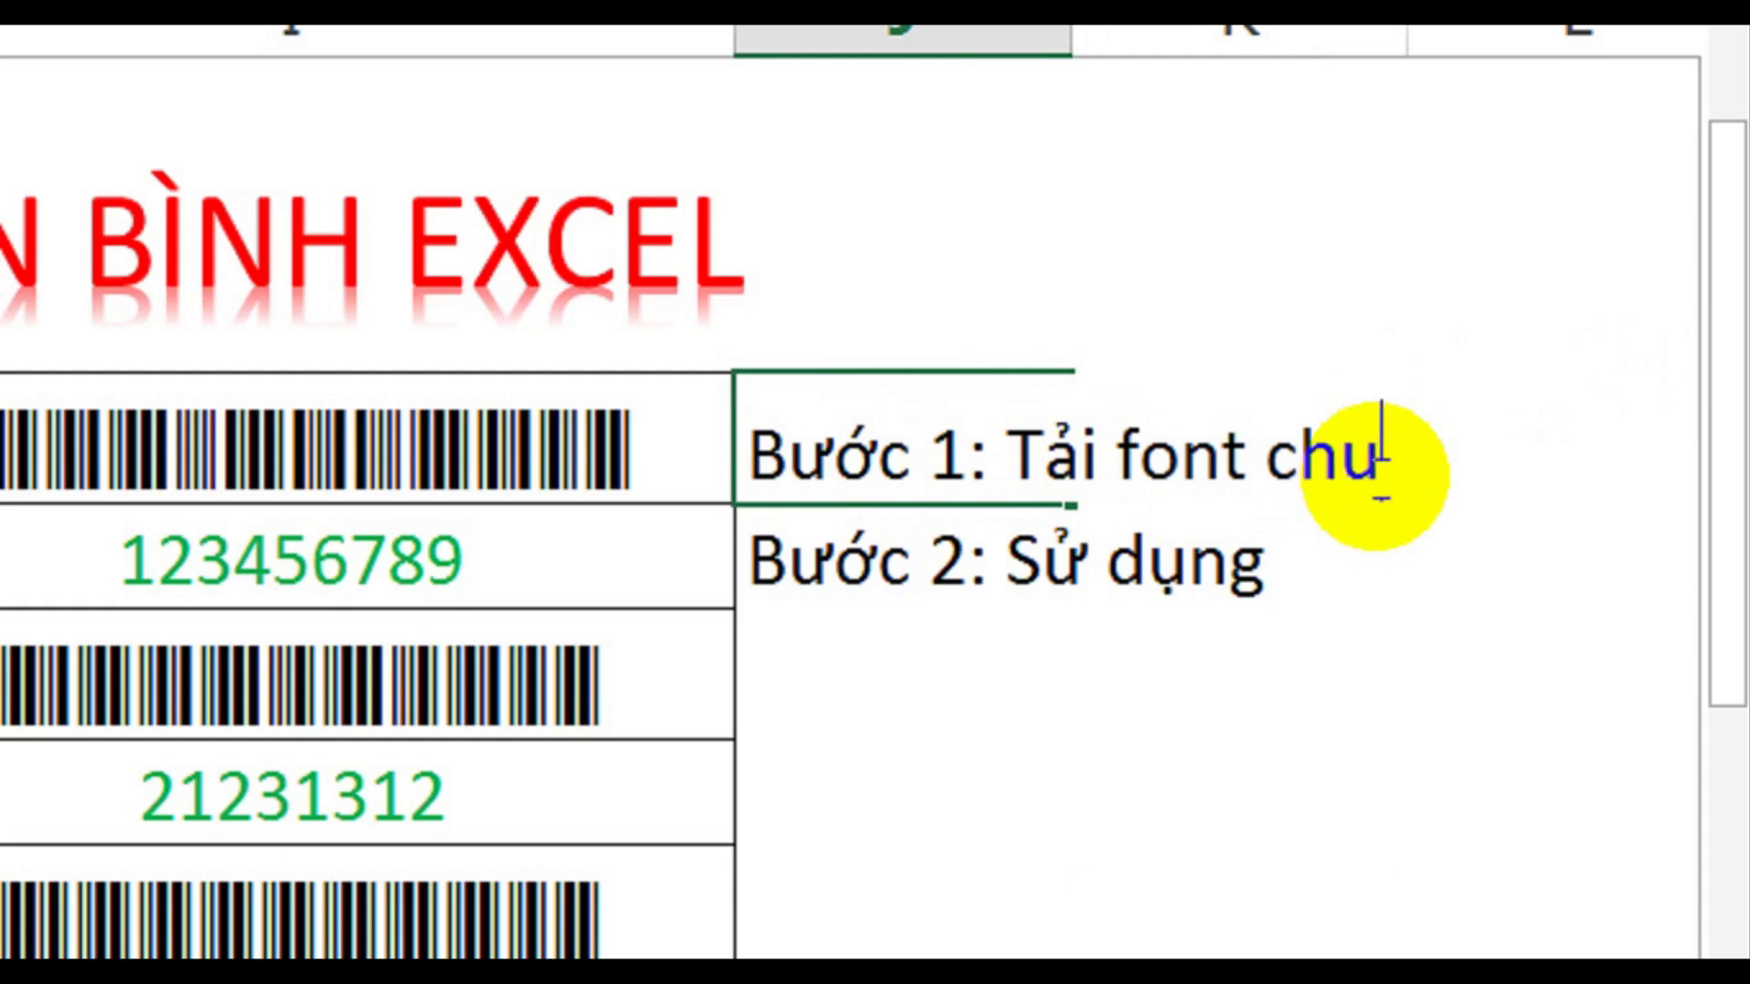
{"action": "type", "text": "ữ"}
{"action": "key", "text": "Return"}
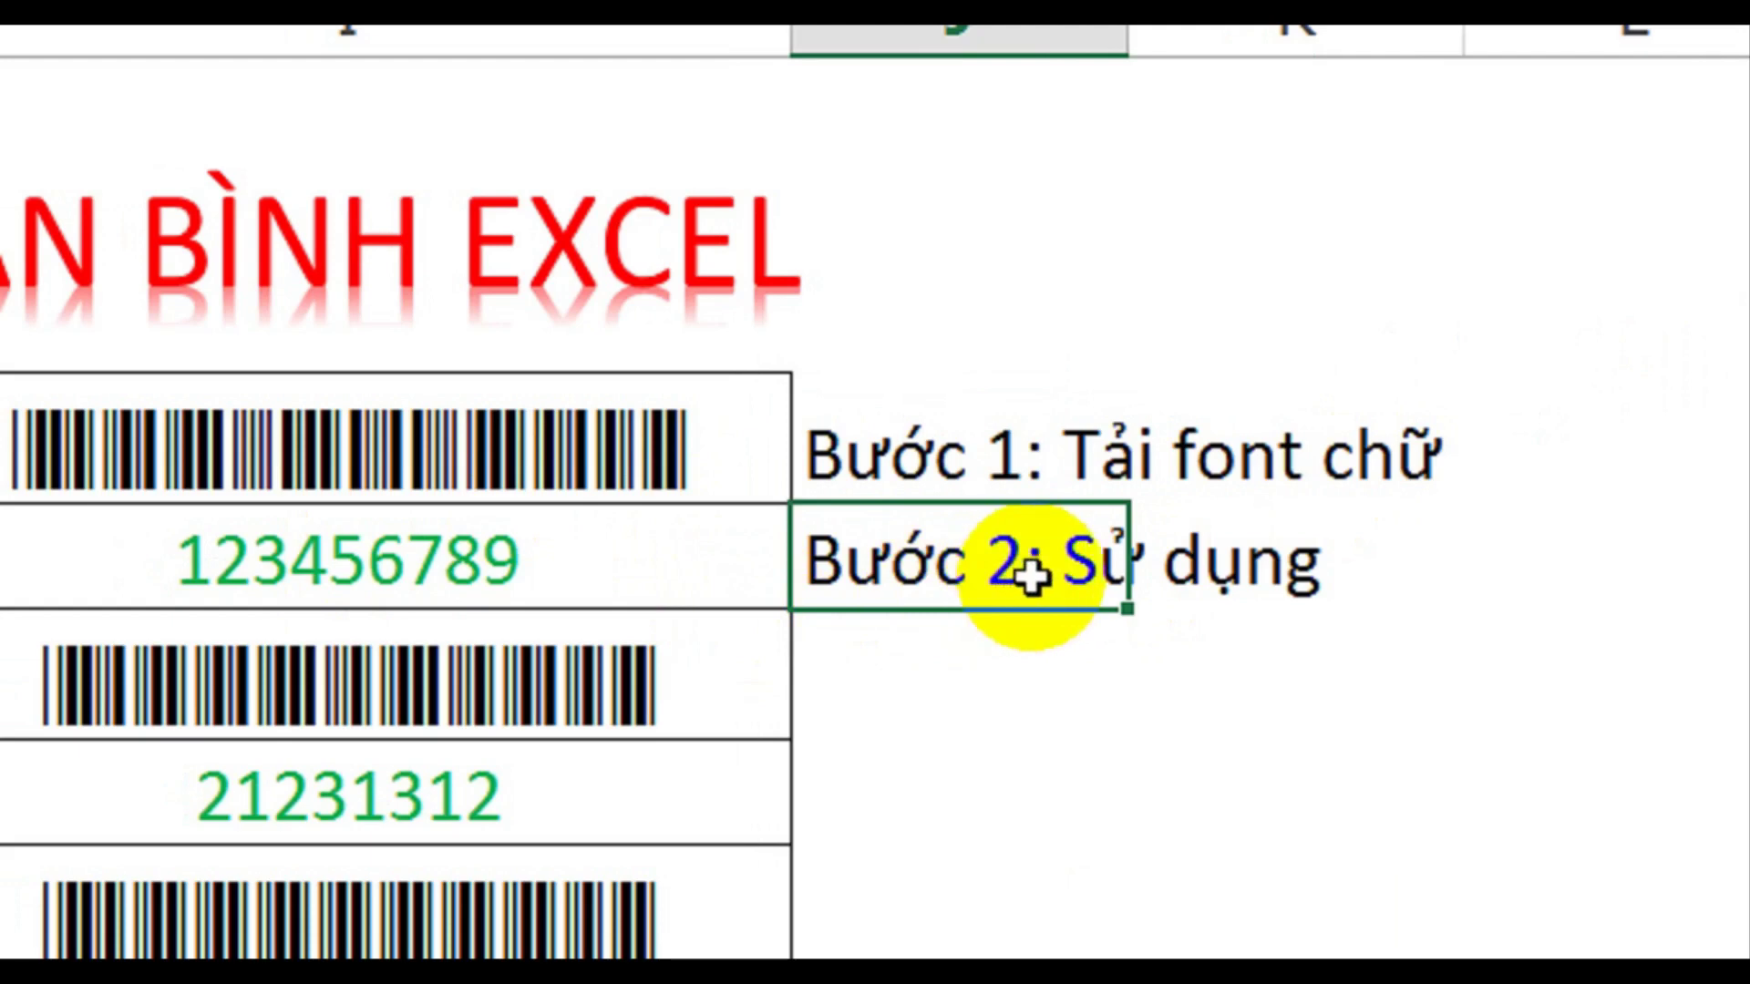
{"action": "left_click", "coordinate": [1040, 458]}
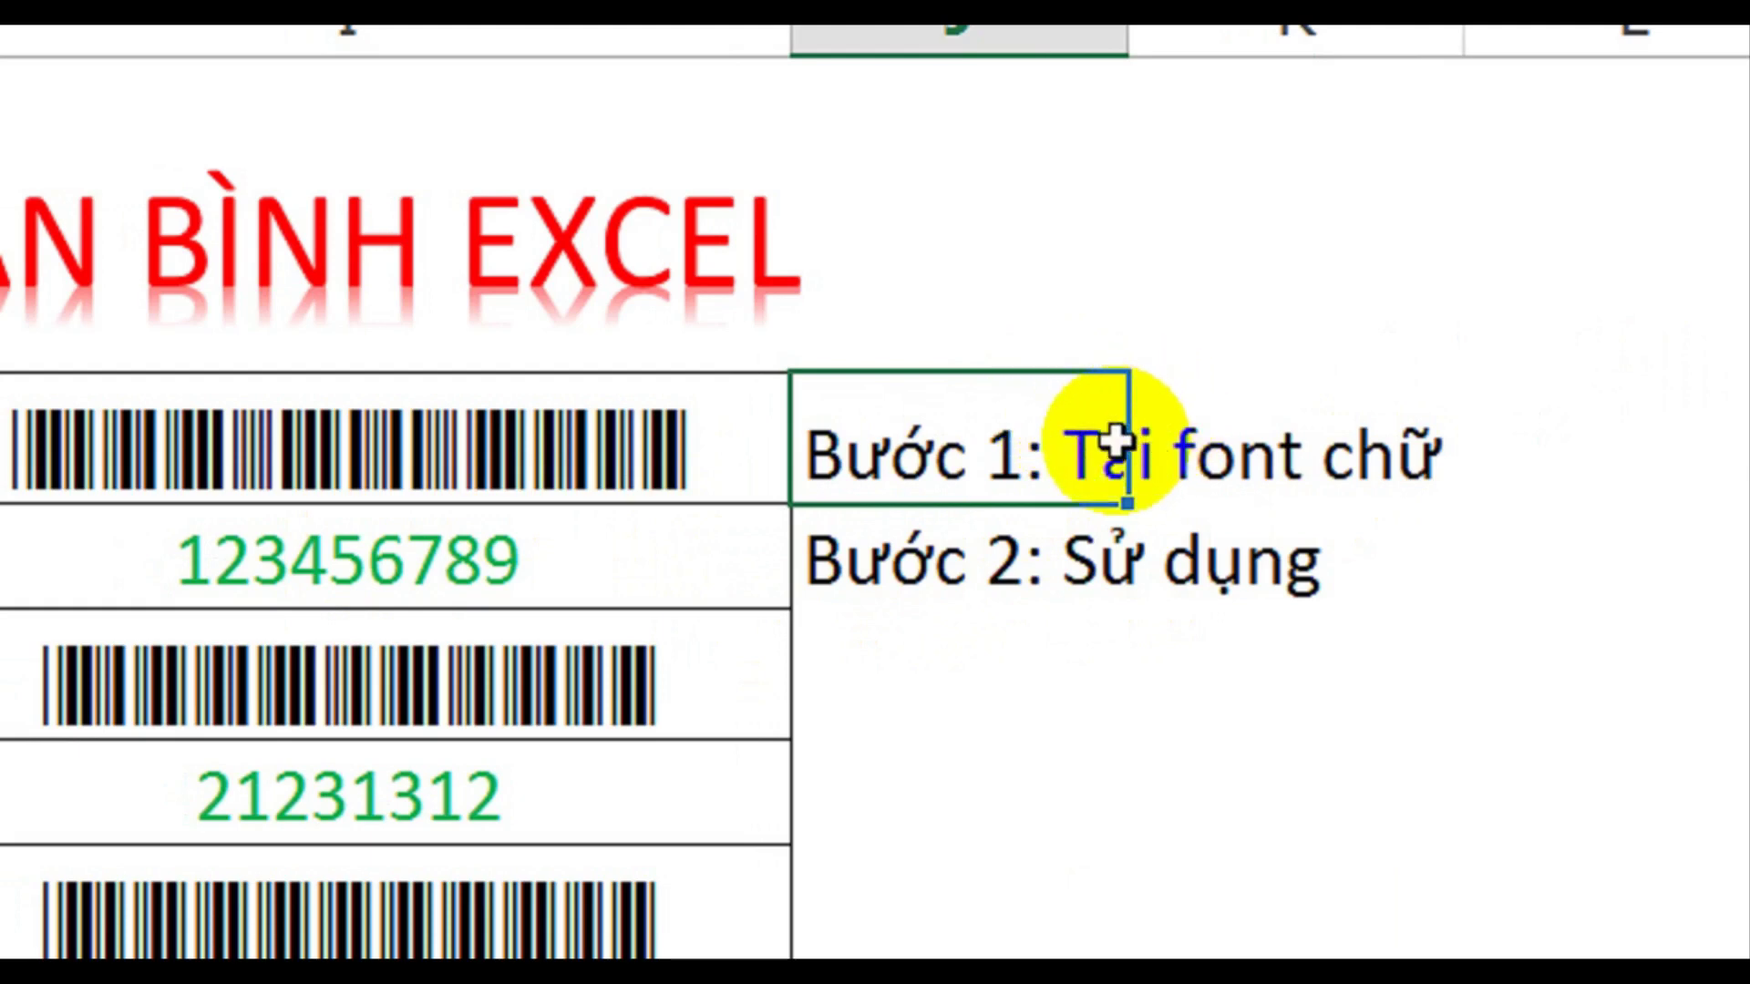
{"action": "left_click", "coordinate": [926, 559]}
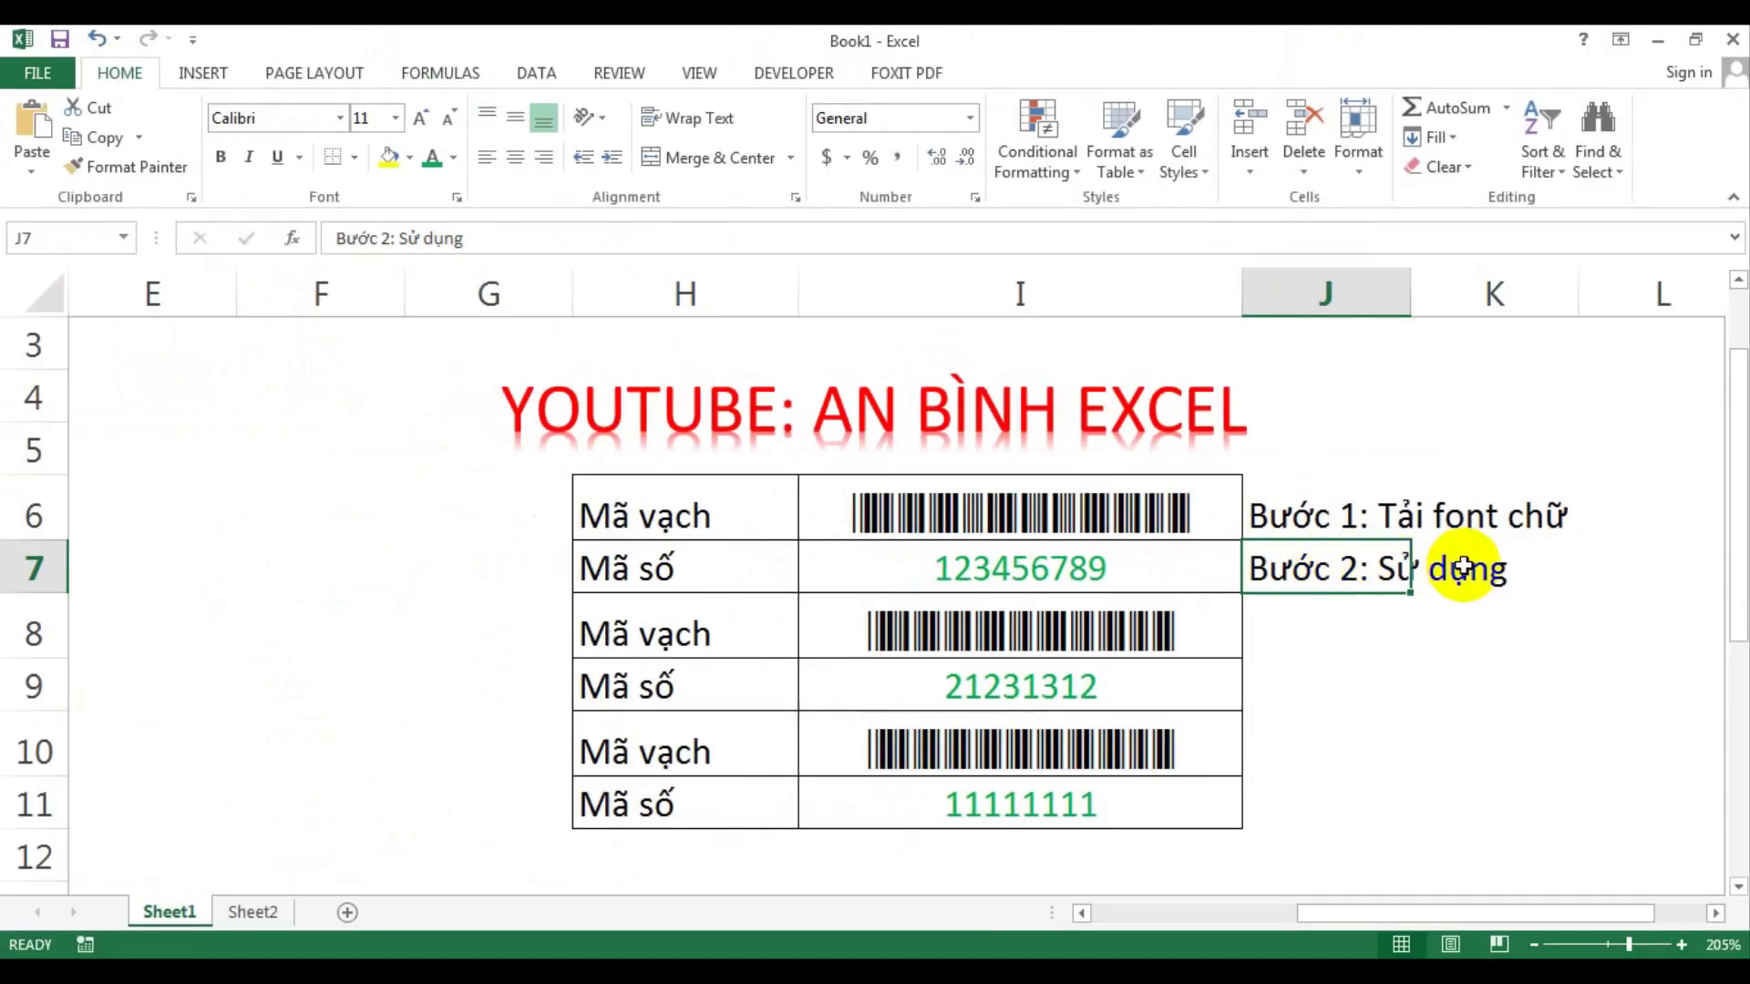
{"action": "left_click", "coordinate": [1318, 508]}
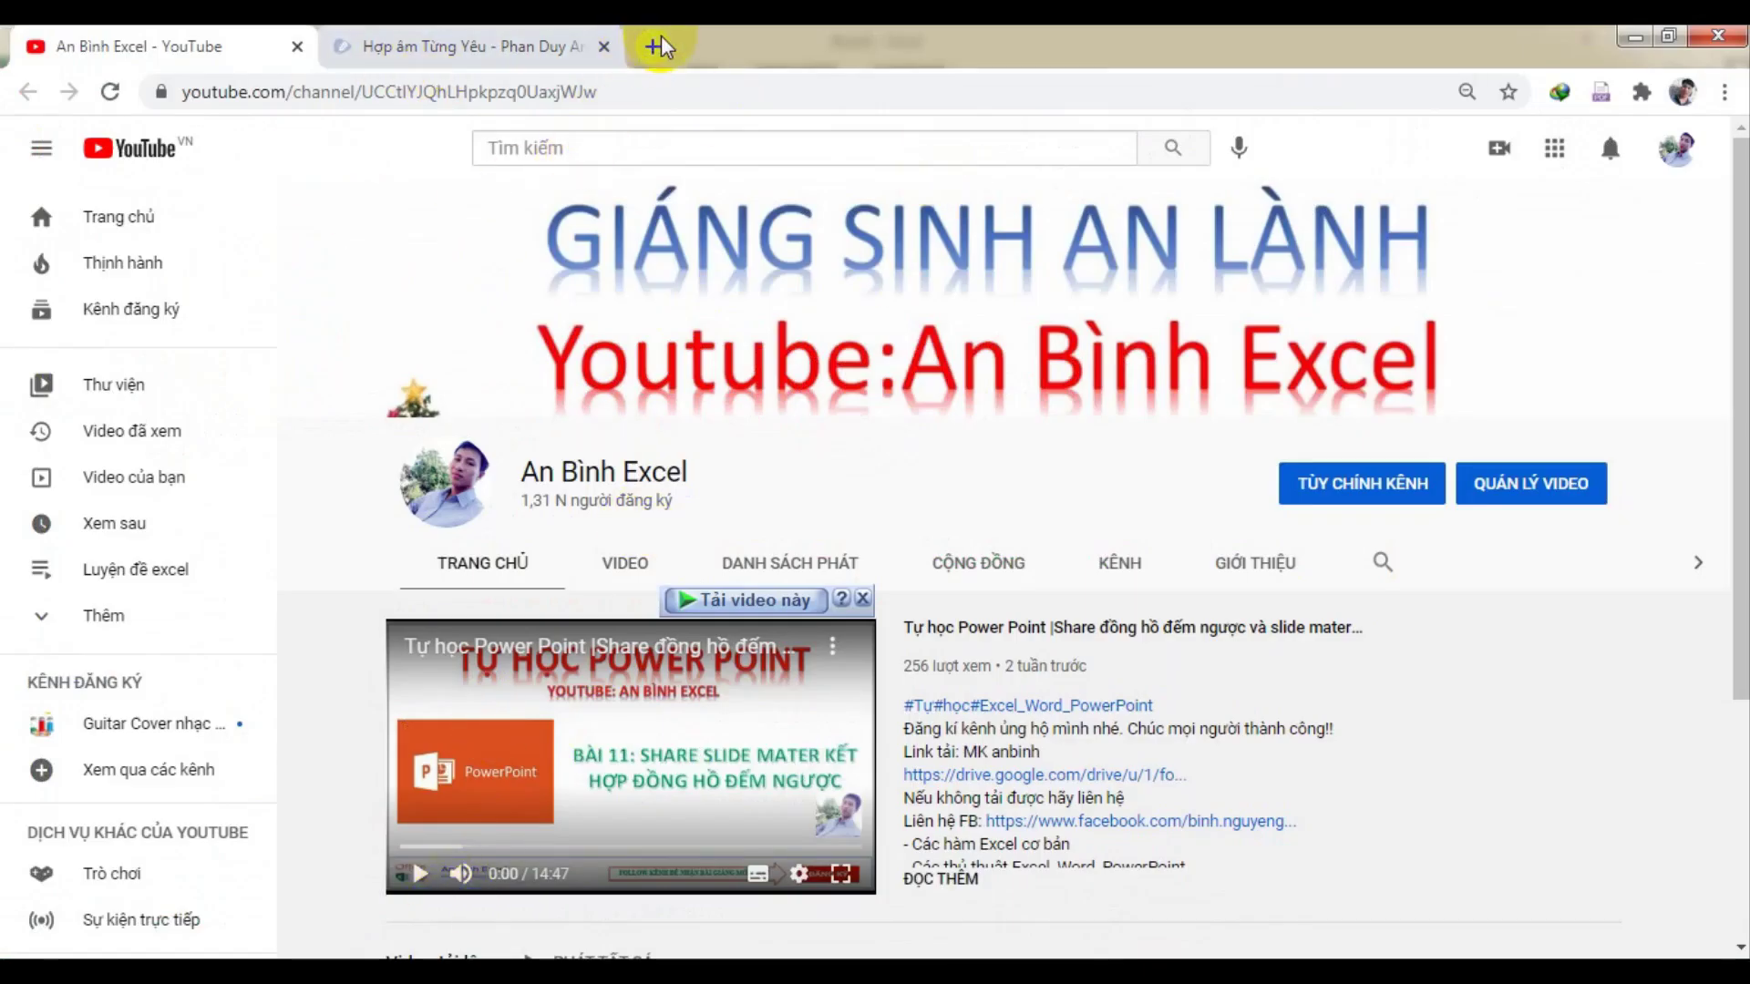
Step: Search 'font 3 of 9' in a new tab and open the dafont.com '3 of 9 Barcode' result
{"action": "left_click", "coordinate": [653, 47]}
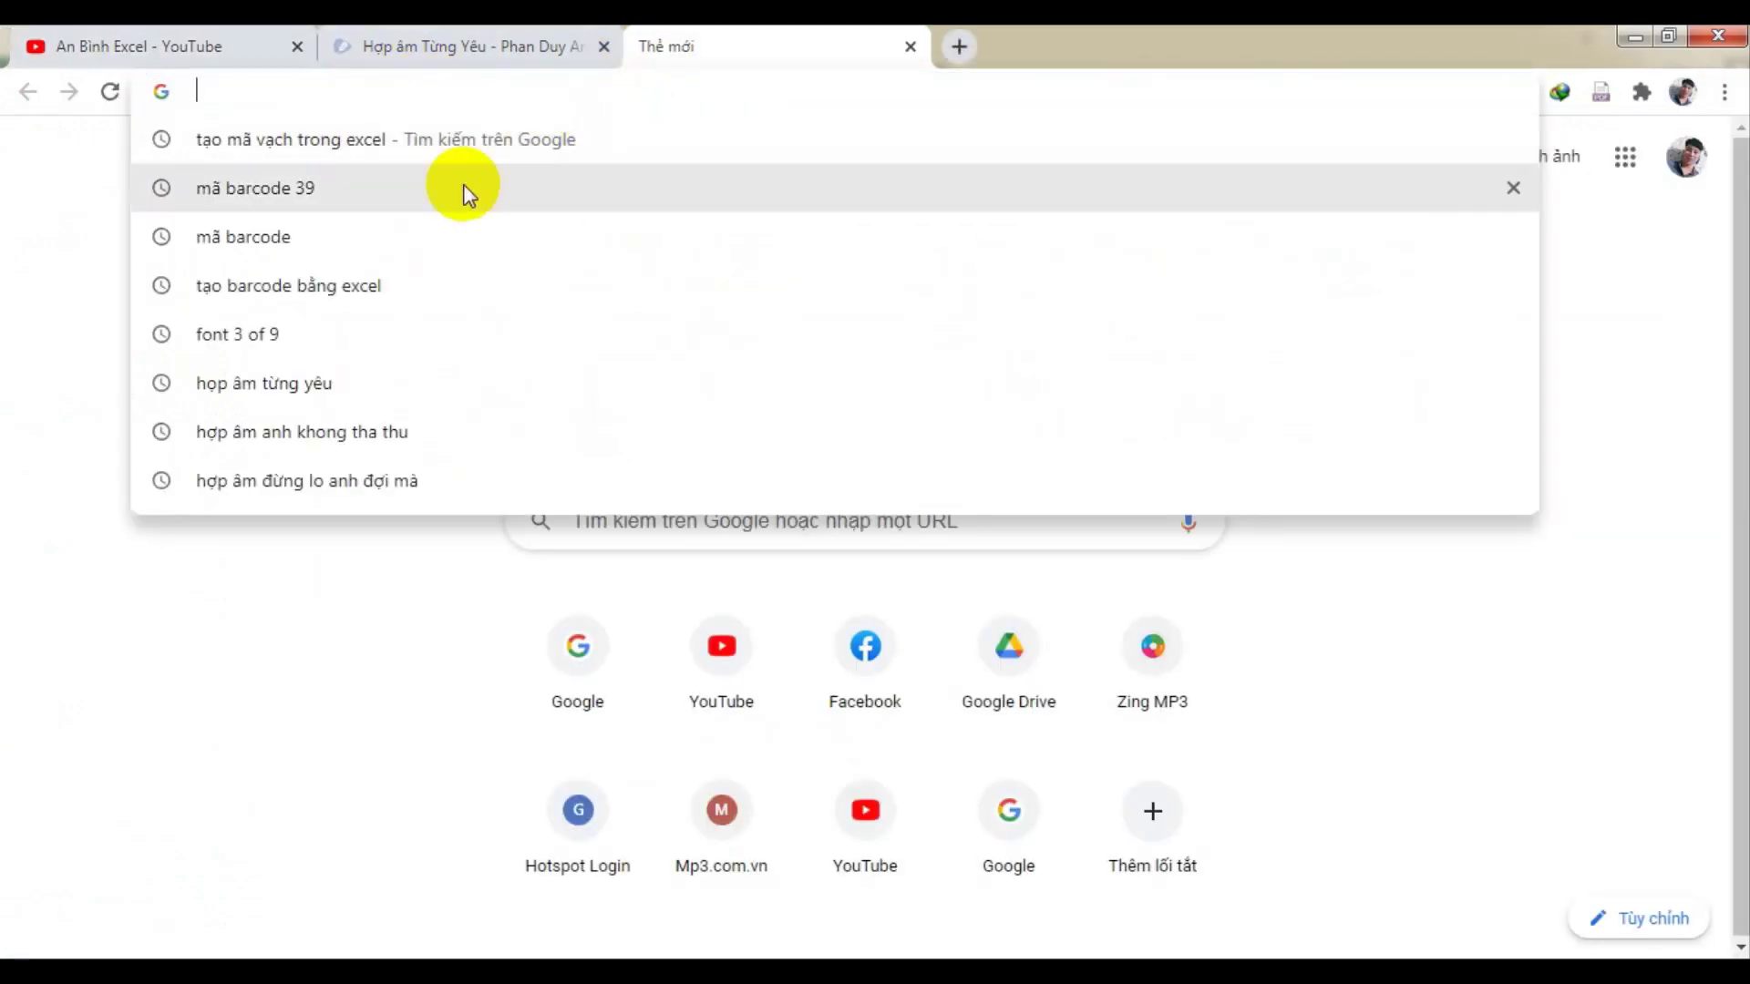
{"action": "left_click", "coordinate": [351, 355]}
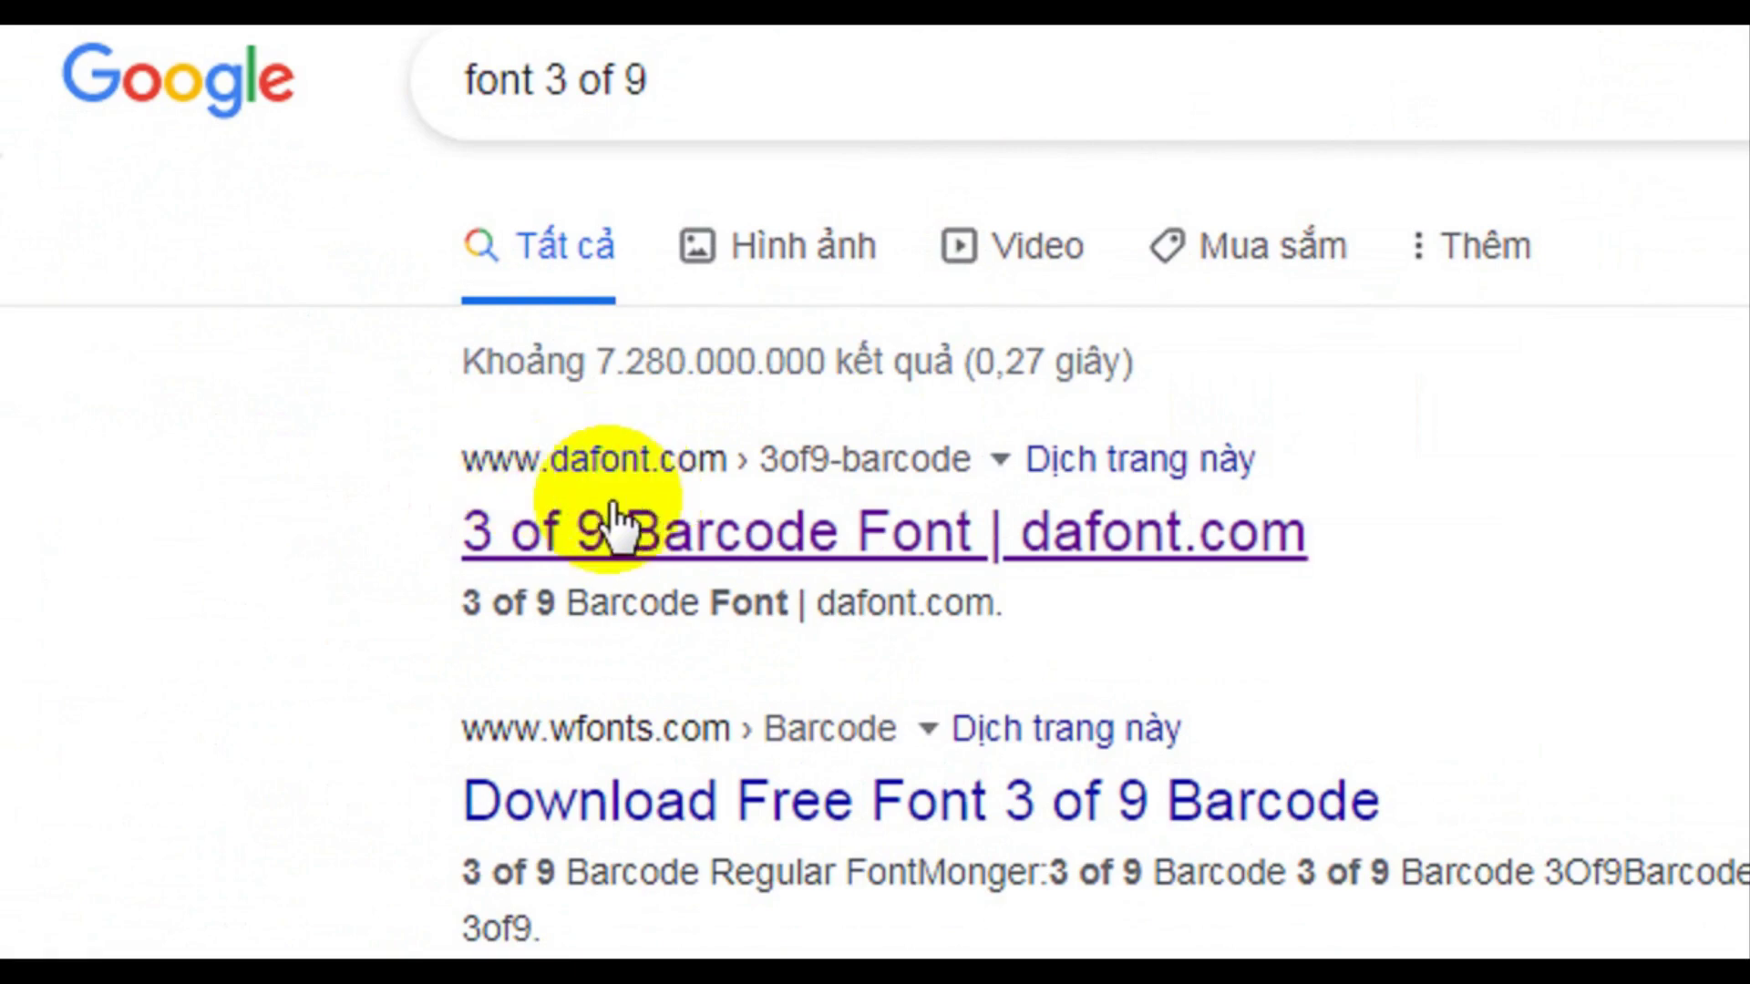
{"action": "left_click", "coordinate": [791, 551]}
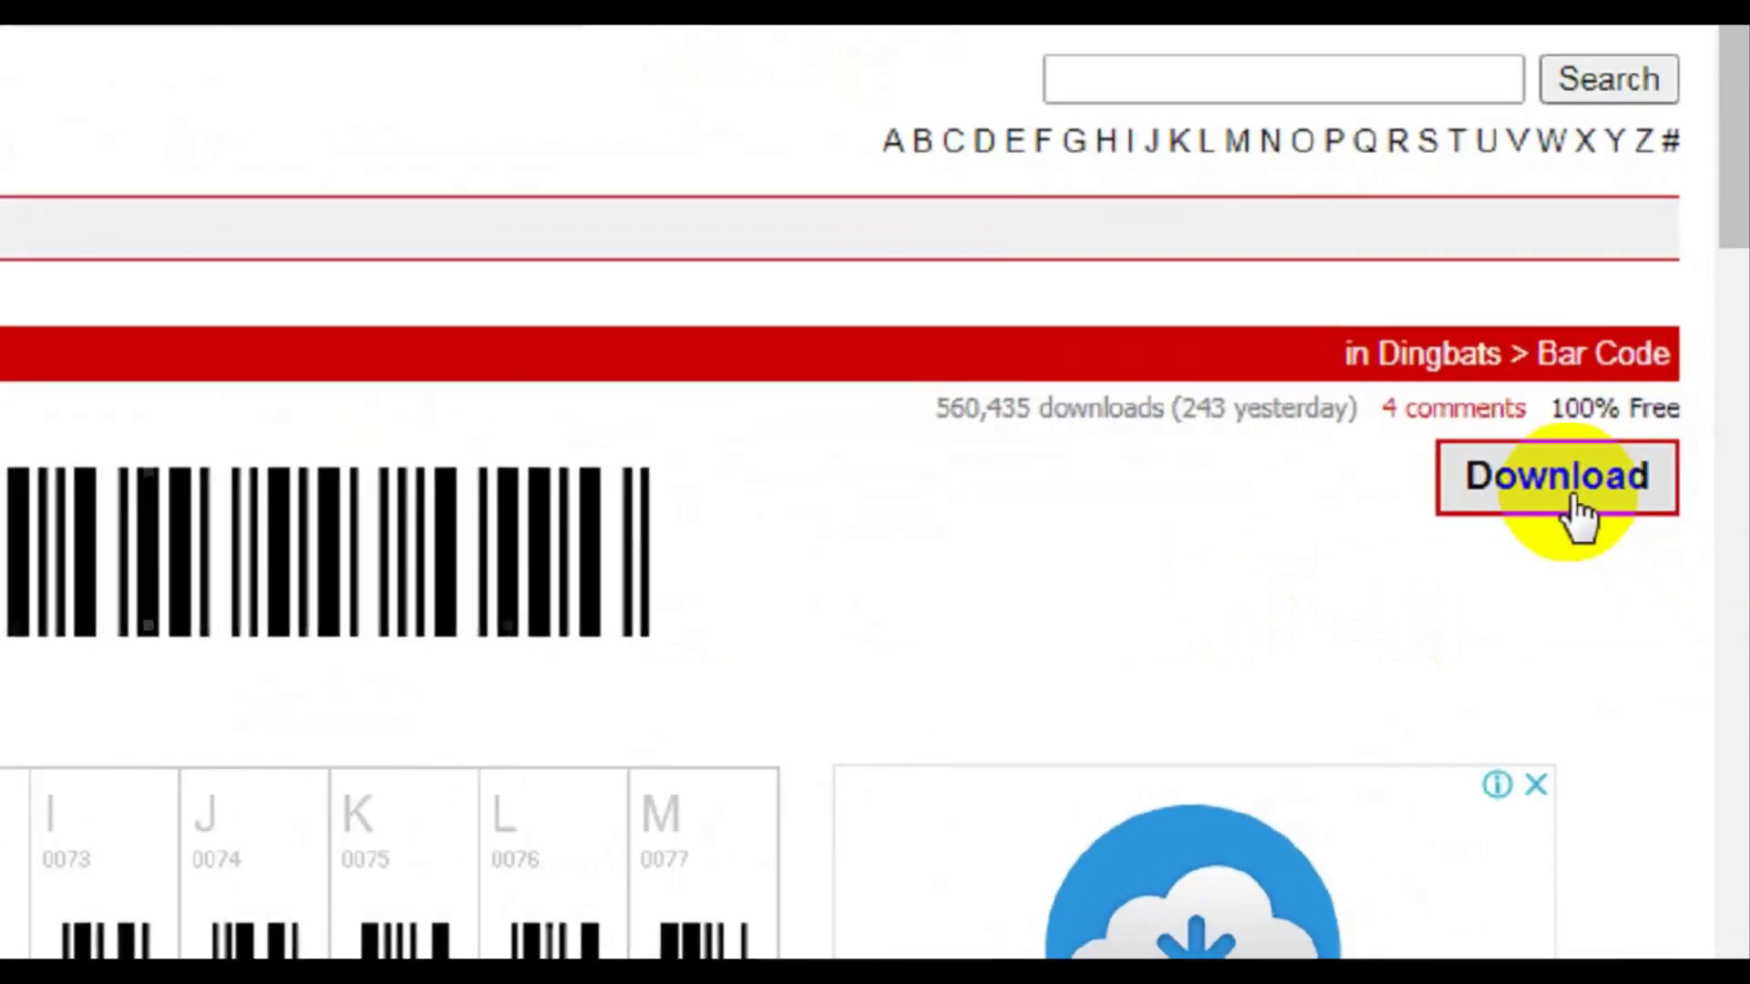
Step: Download the font archive 3of9_barcode_2.zip to the Desktop, then minimize Chrome back to Excel
{"action": "left_click", "coordinate": [1520, 502]}
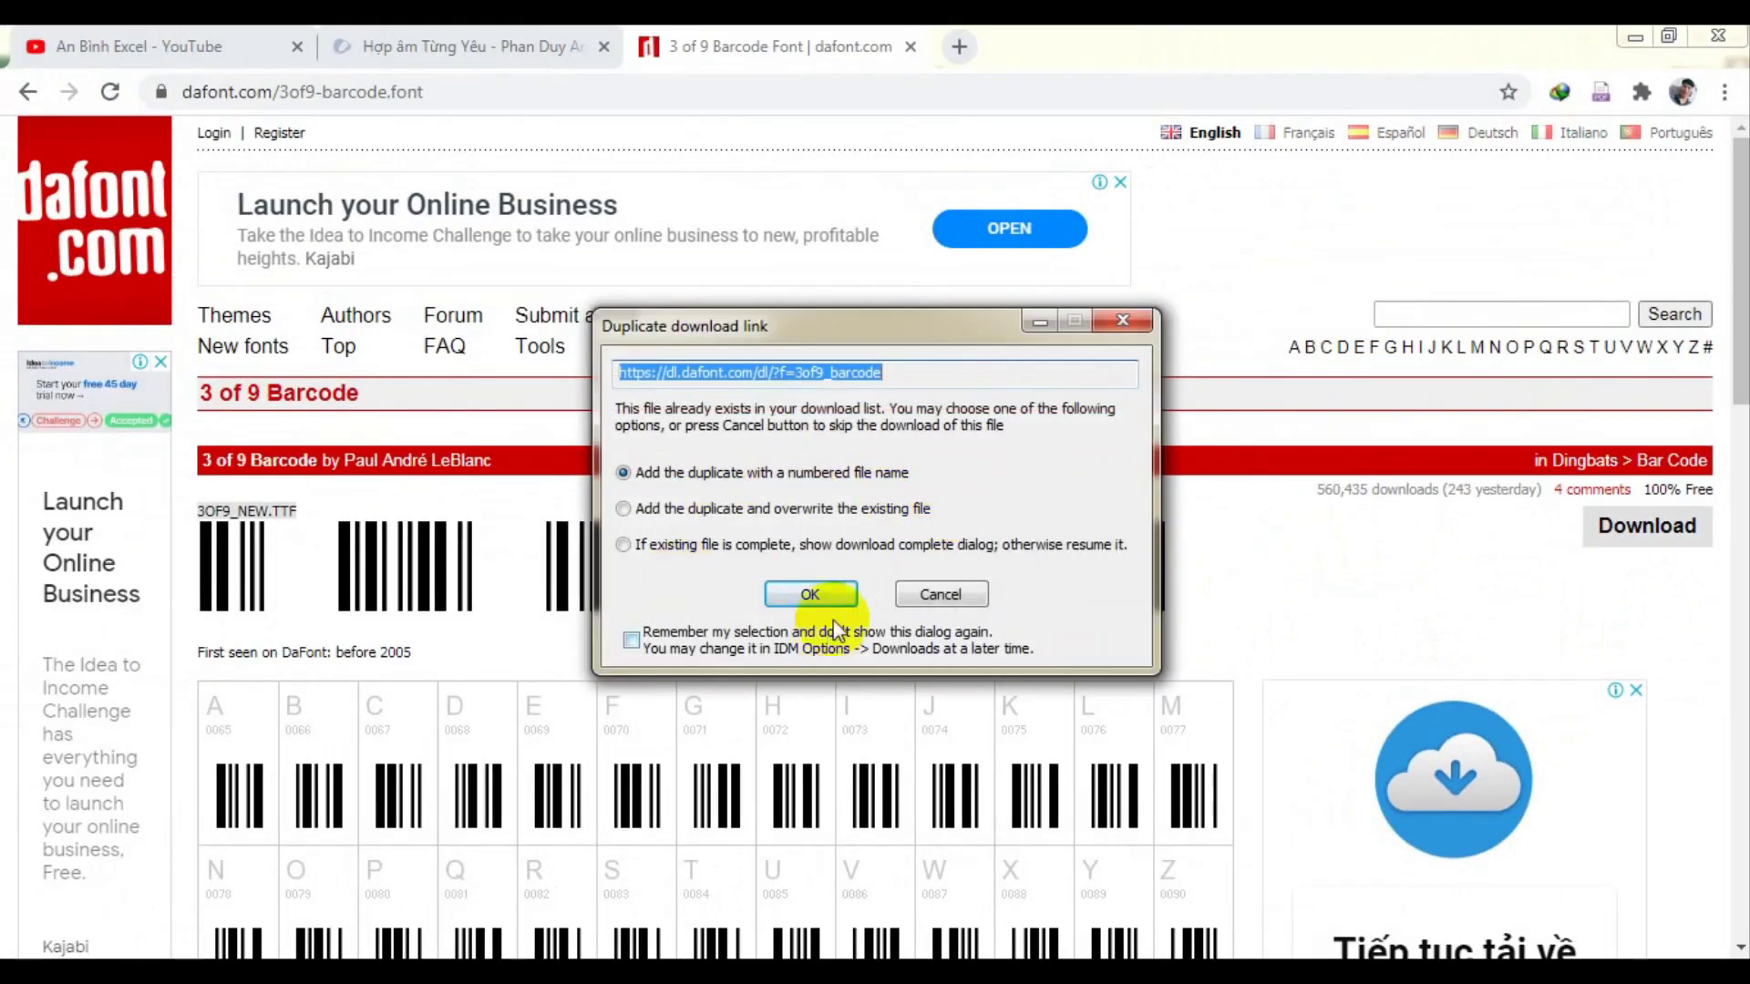
{"action": "left_click", "coordinate": [812, 589]}
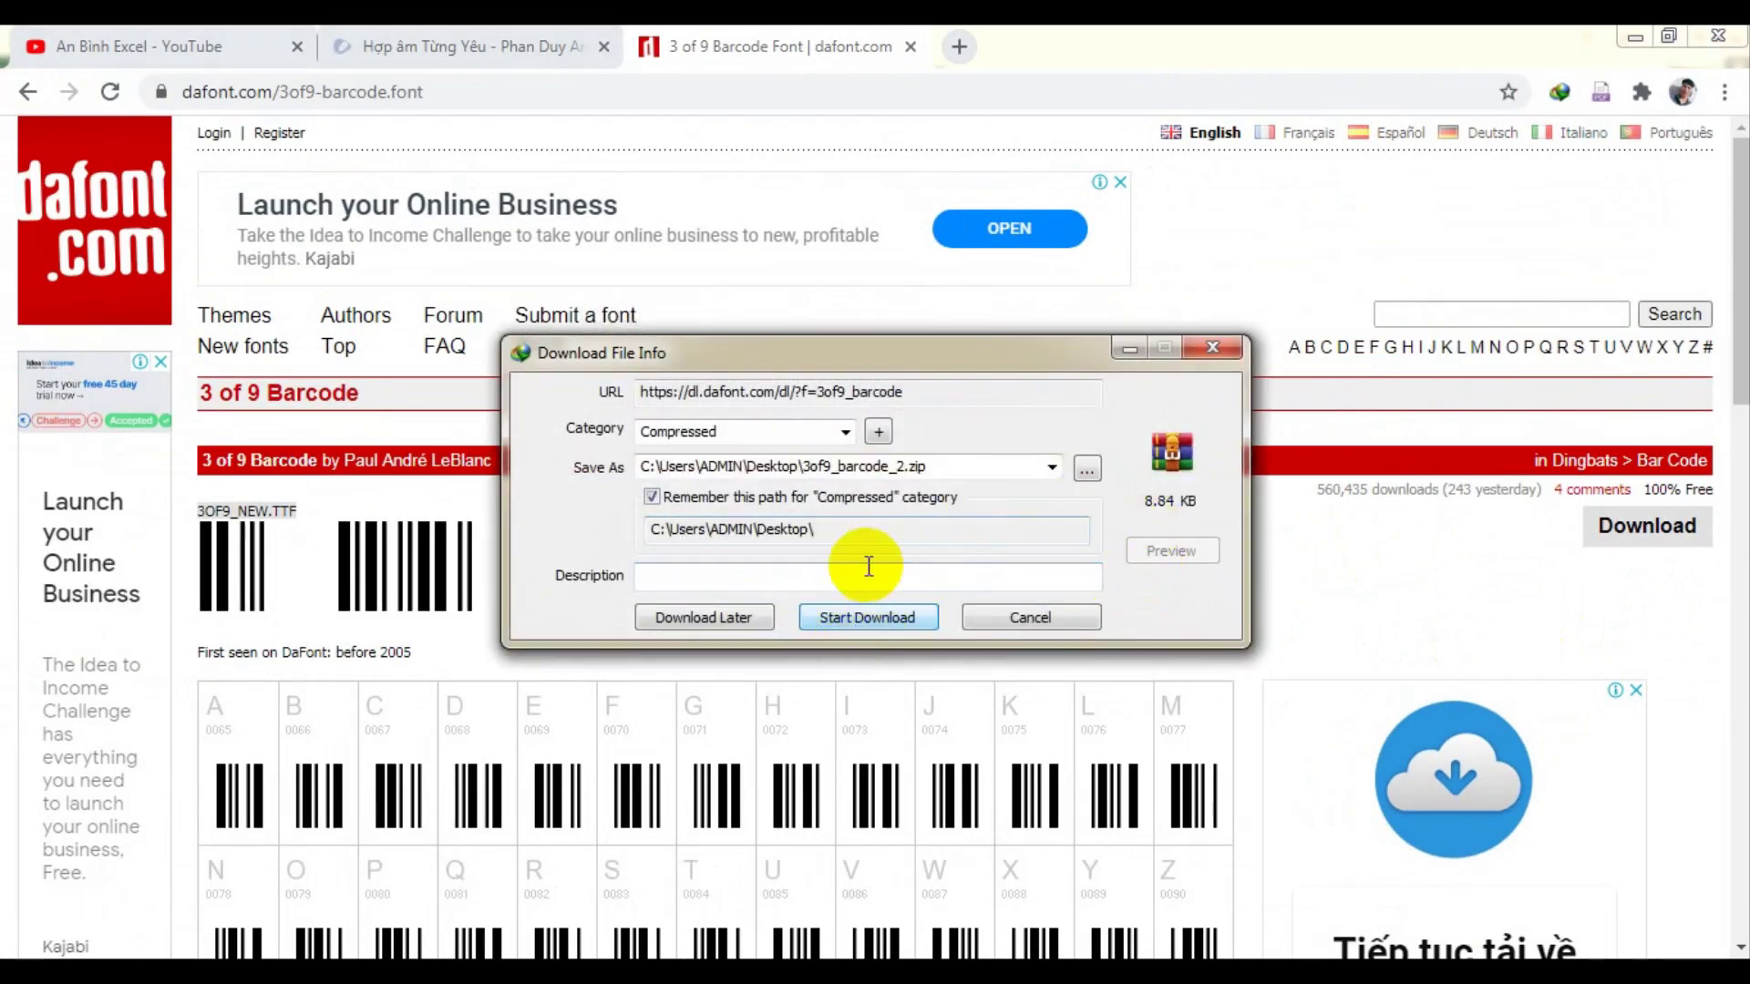
{"action": "left_click", "coordinate": [1087, 469]}
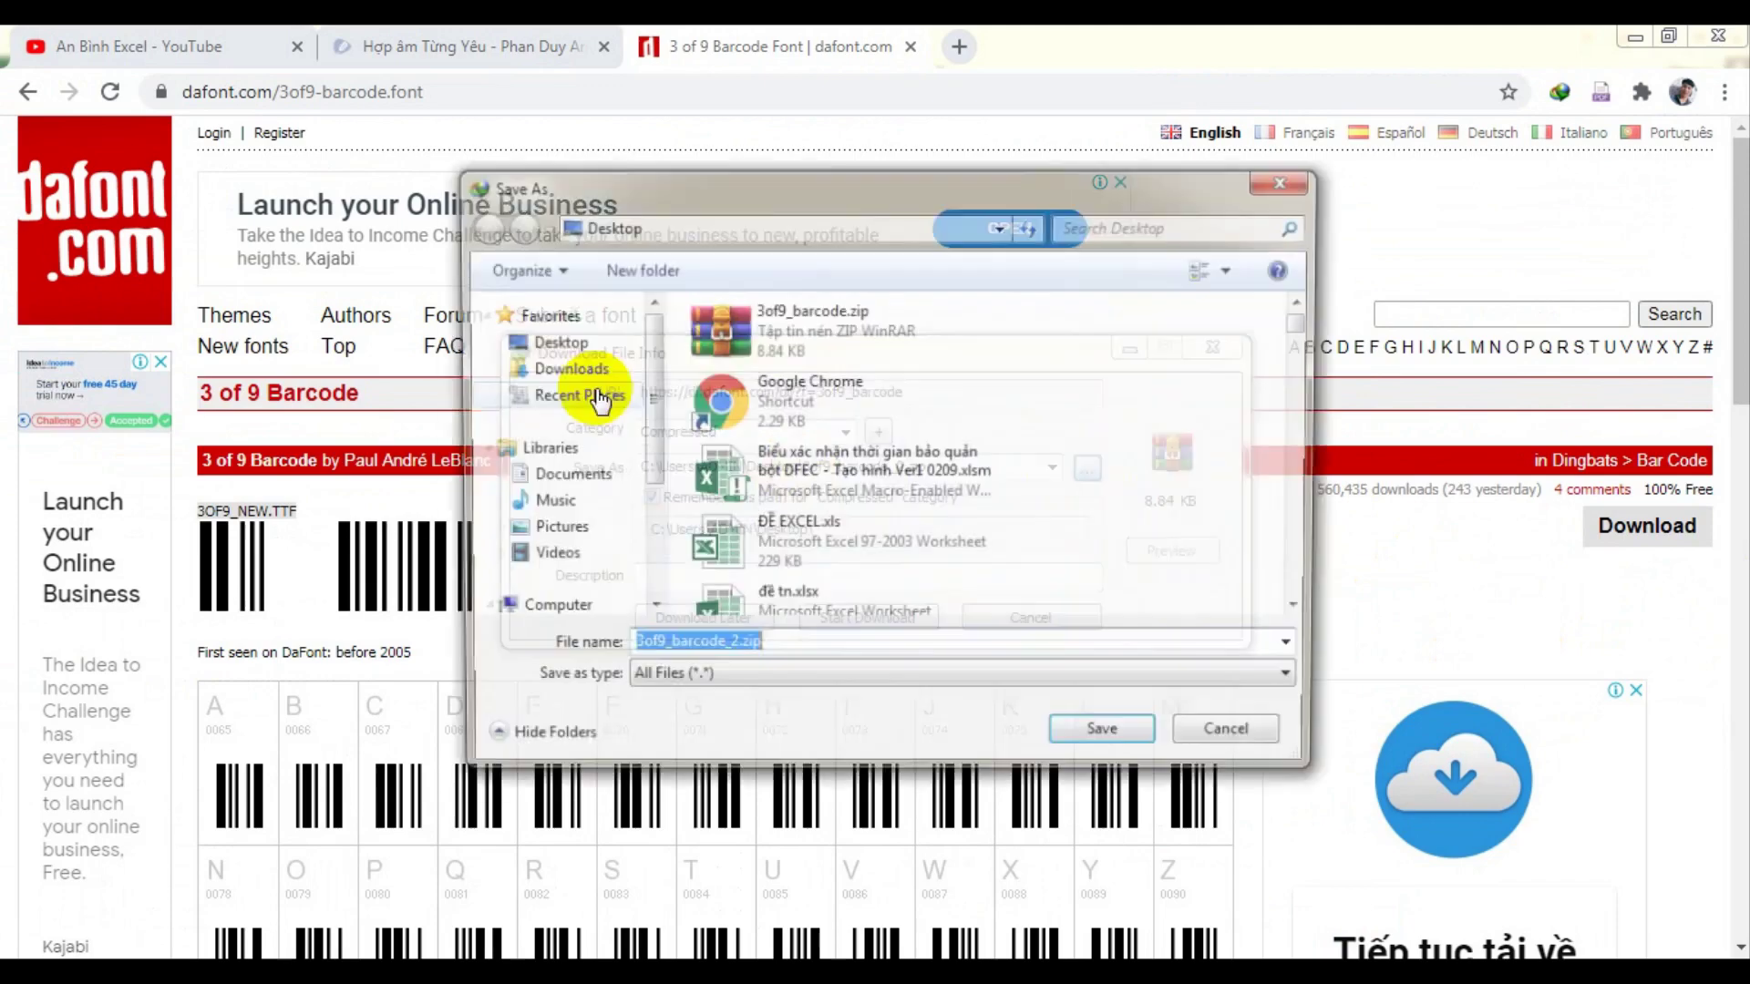
{"action": "left_click", "coordinate": [549, 340]}
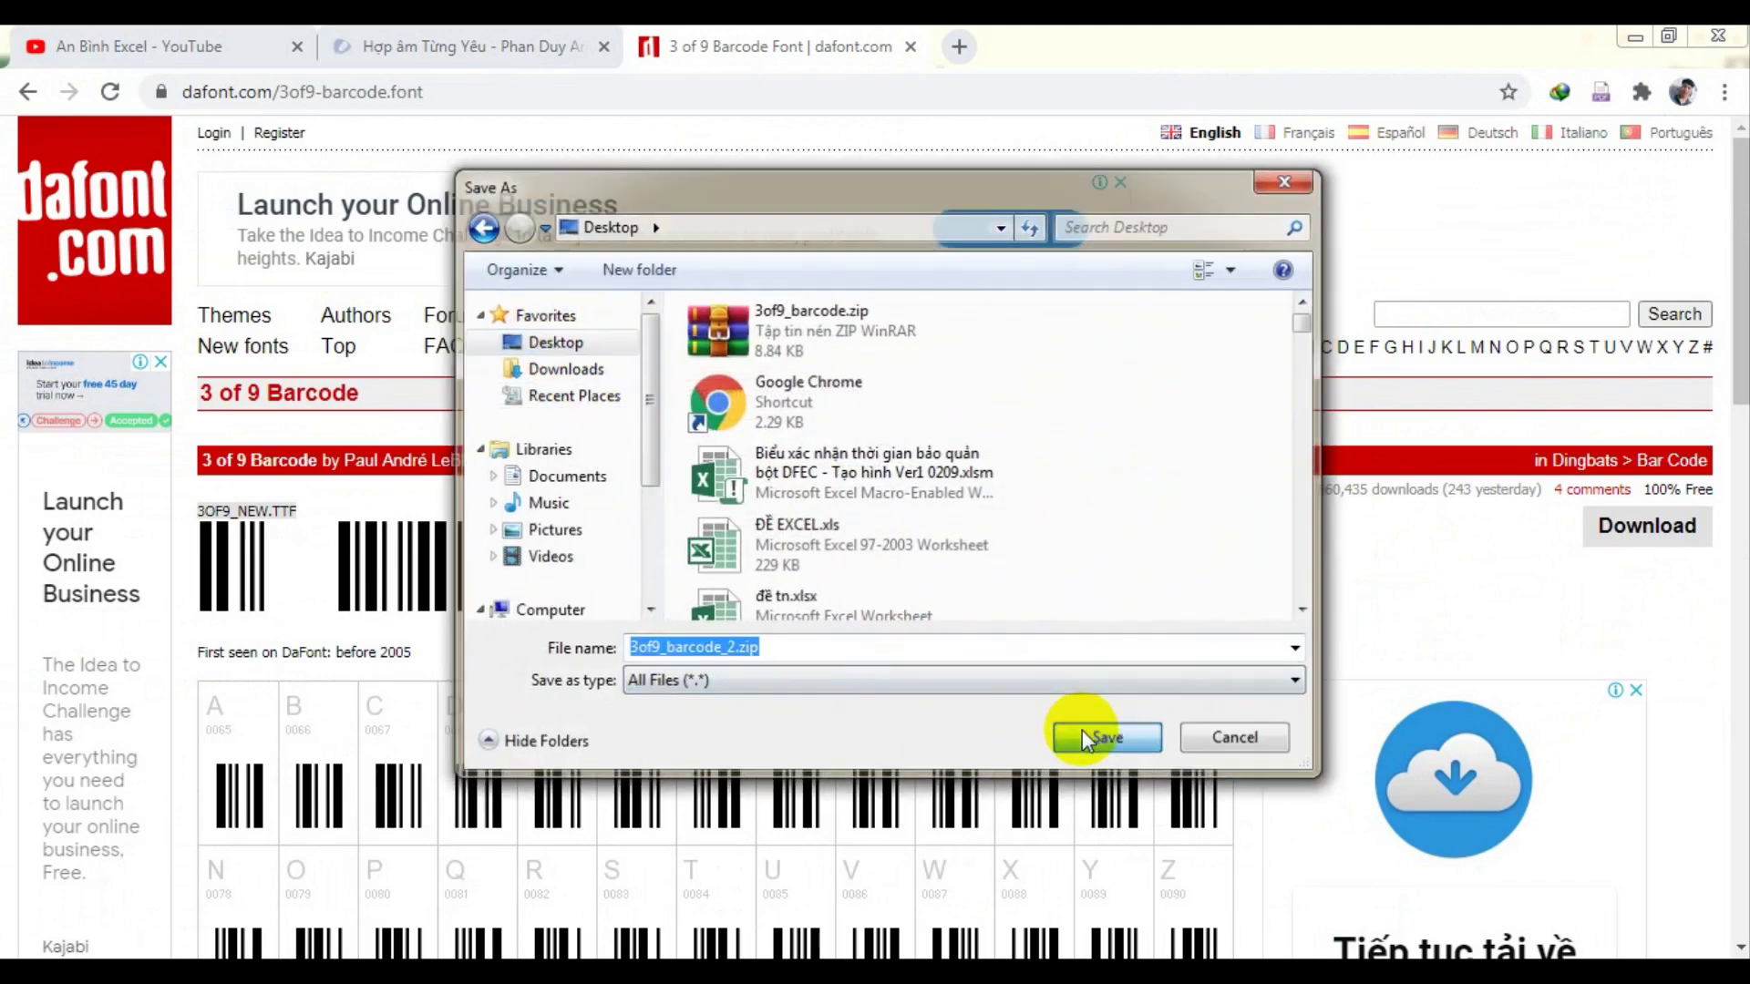
{"action": "left_click", "coordinate": [1085, 734]}
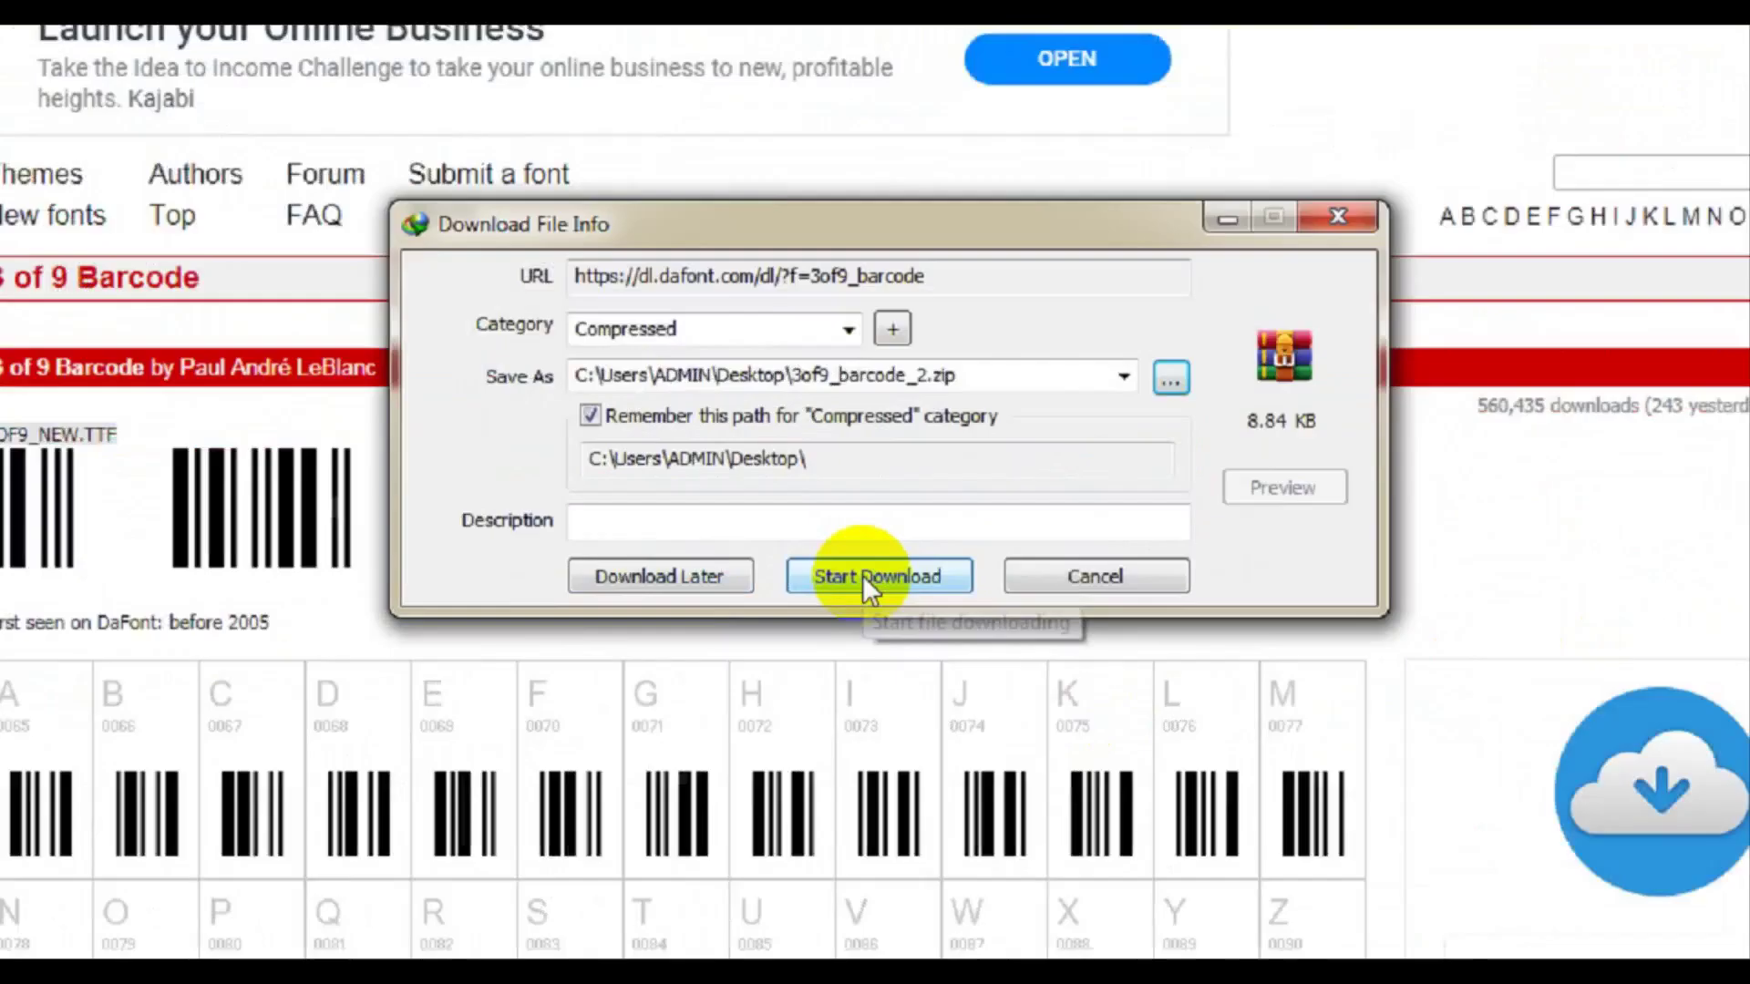
{"action": "left_click", "coordinate": [865, 576]}
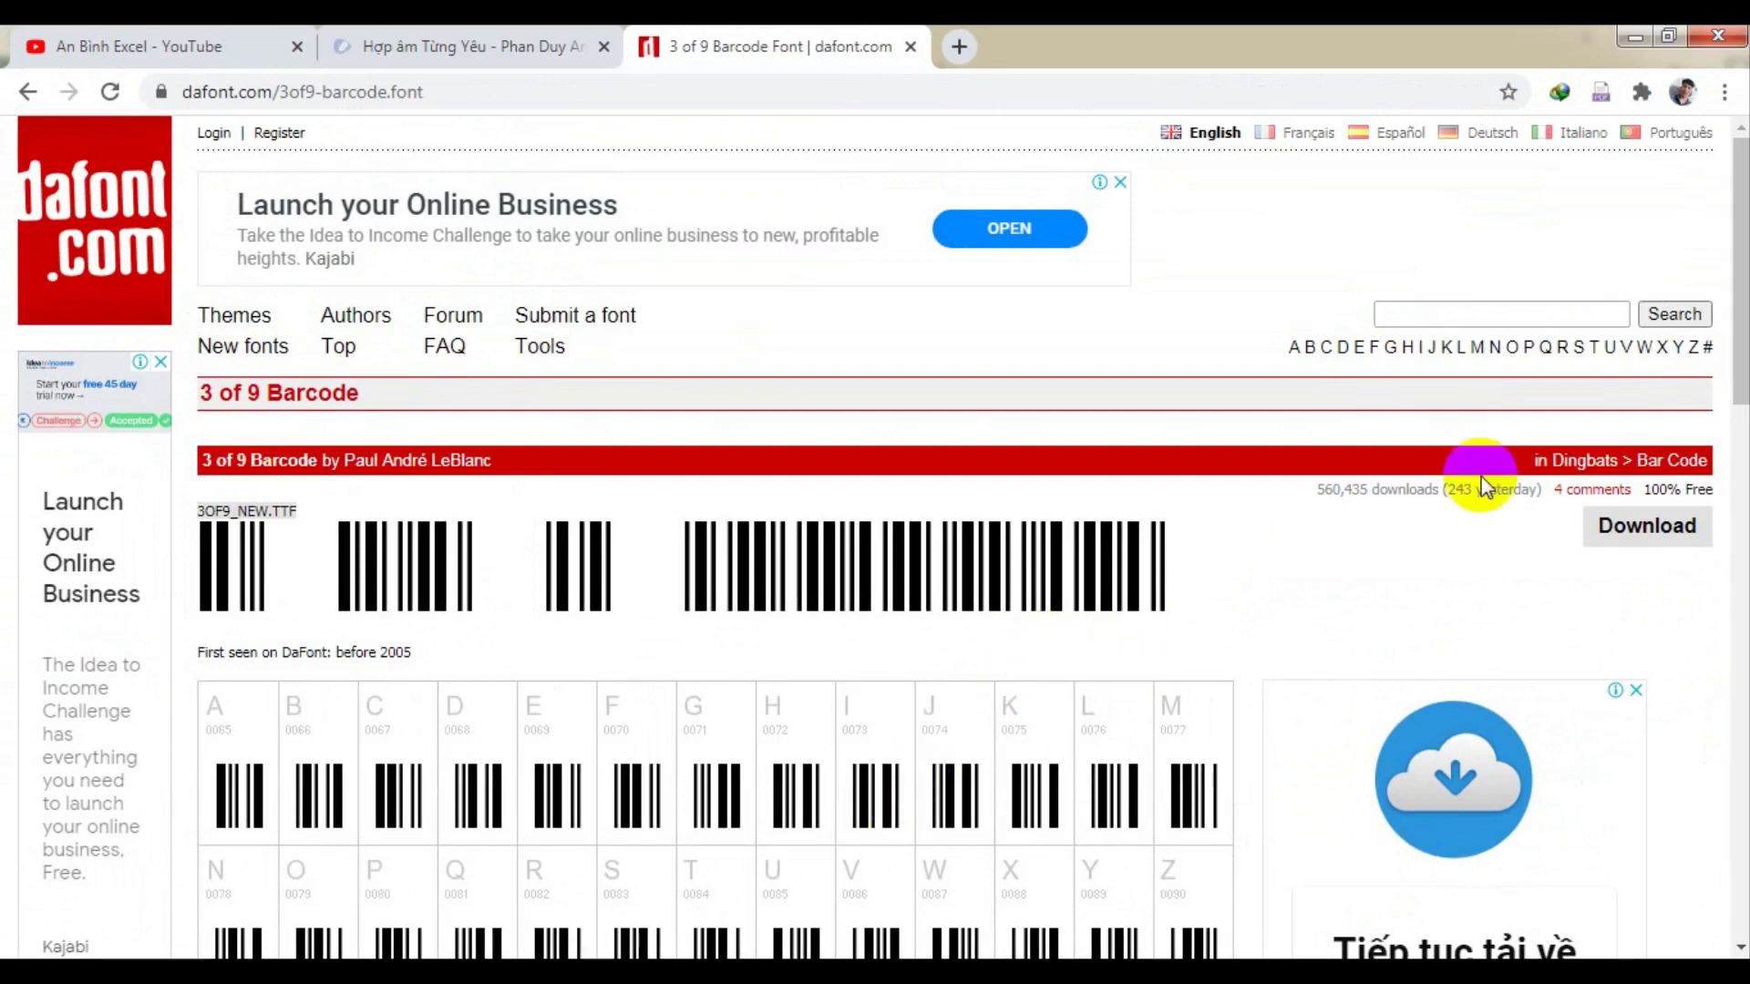
{"action": "left_click", "coordinate": [1635, 37]}
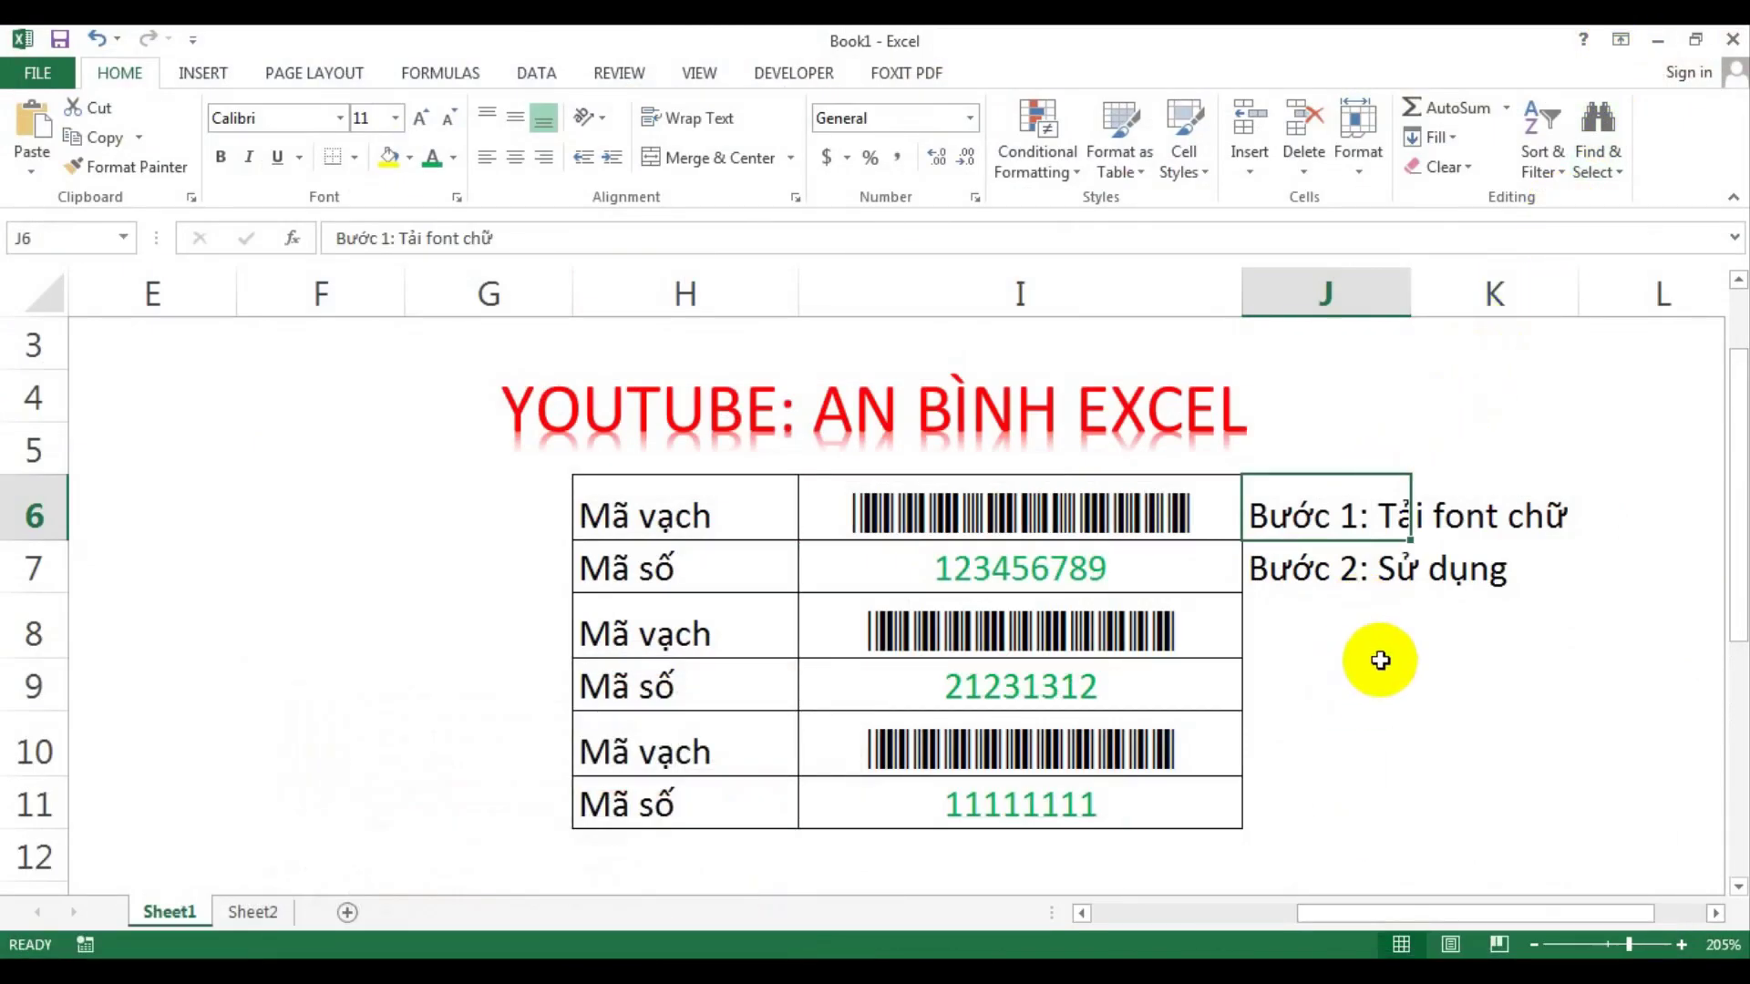
Step: Extract 3of9_barcode_2.zip on the Desktop into a 3of9_barcode_2 folder and open it
{"action": "left_click", "coordinate": [1657, 39]}
{"action": "mouse_move", "coordinate": [720, 761]}
{"action": "left_mouse_down"}
{"action": "mouse_move", "coordinate": [1071, 373]}
{"action": "mouse_move", "coordinate": [1114, 458]}
{"action": "left_mouse_up"}
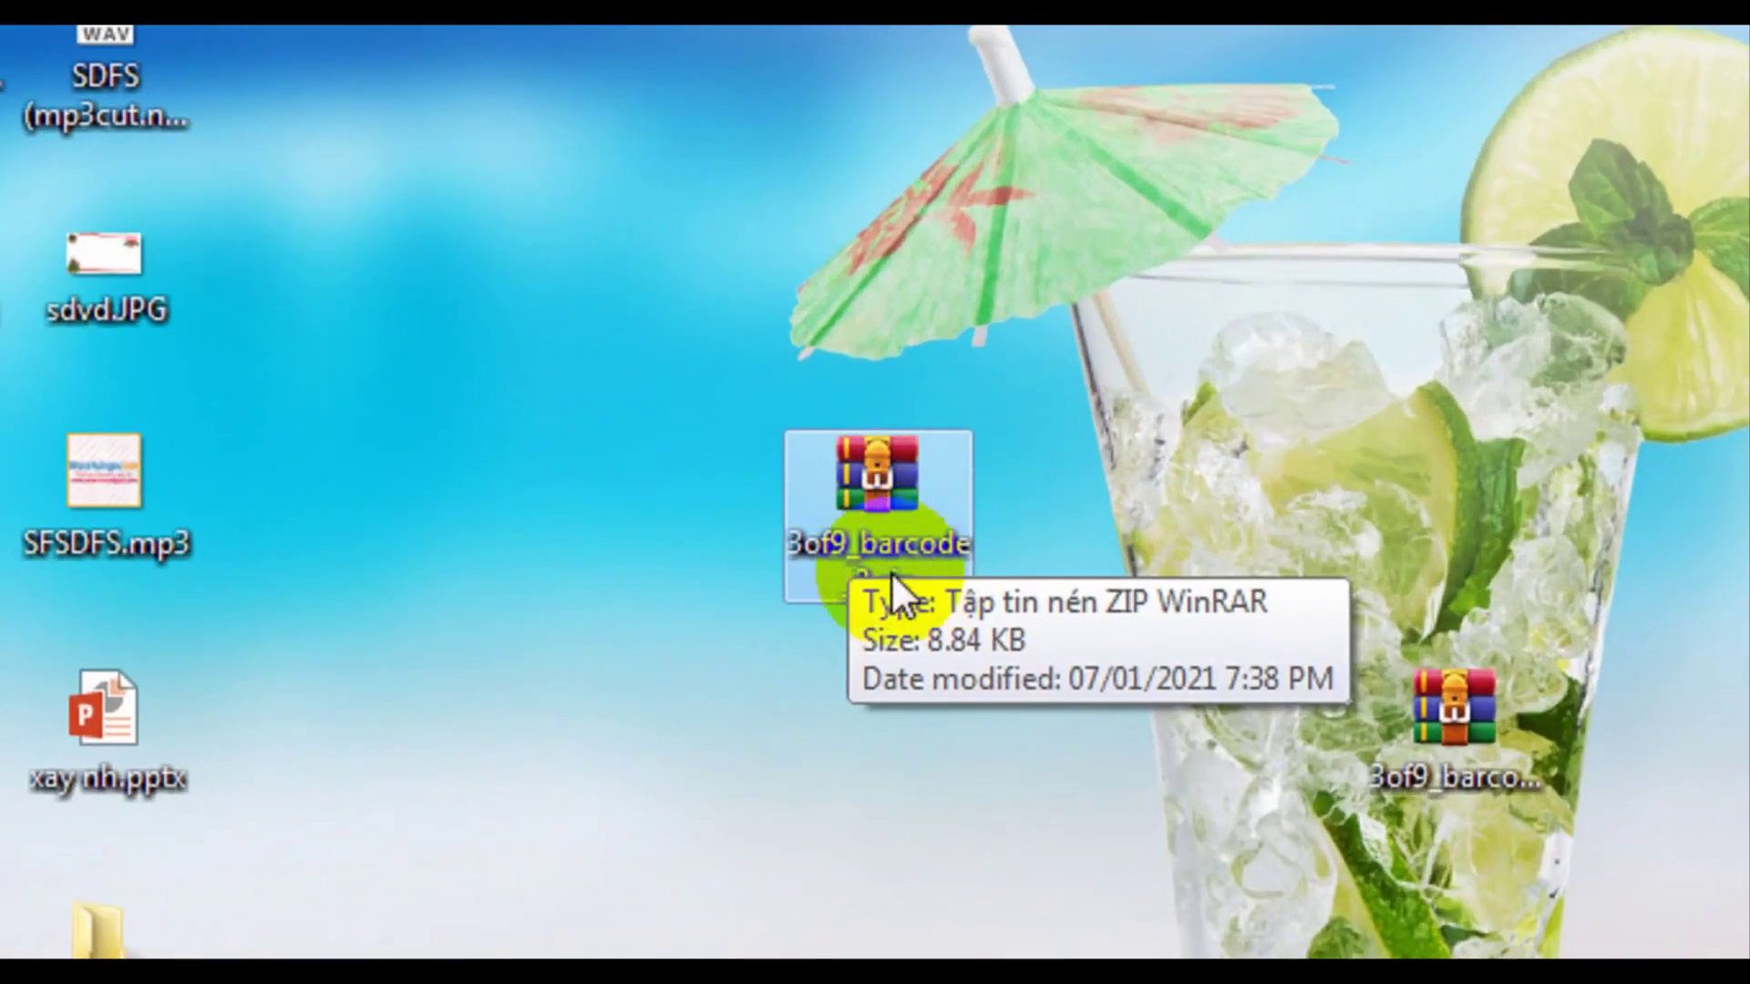
{"action": "right_click", "coordinate": [883, 497]}
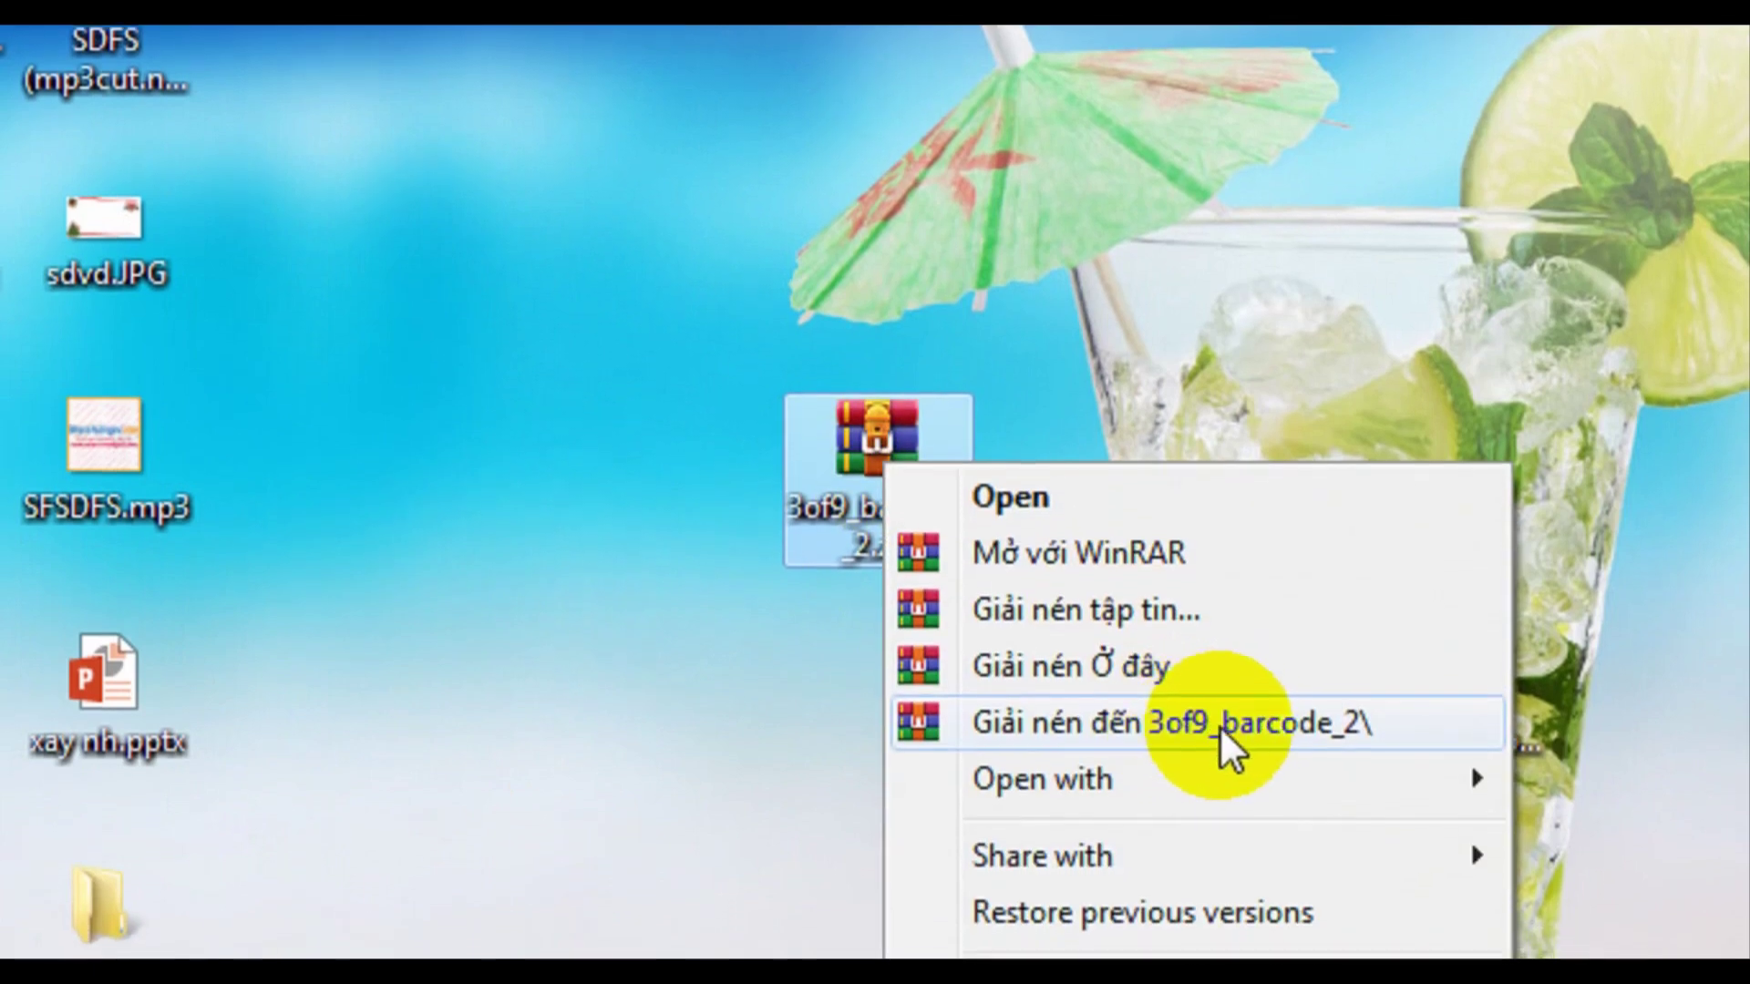
{"action": "left_click", "coordinate": [1272, 719]}
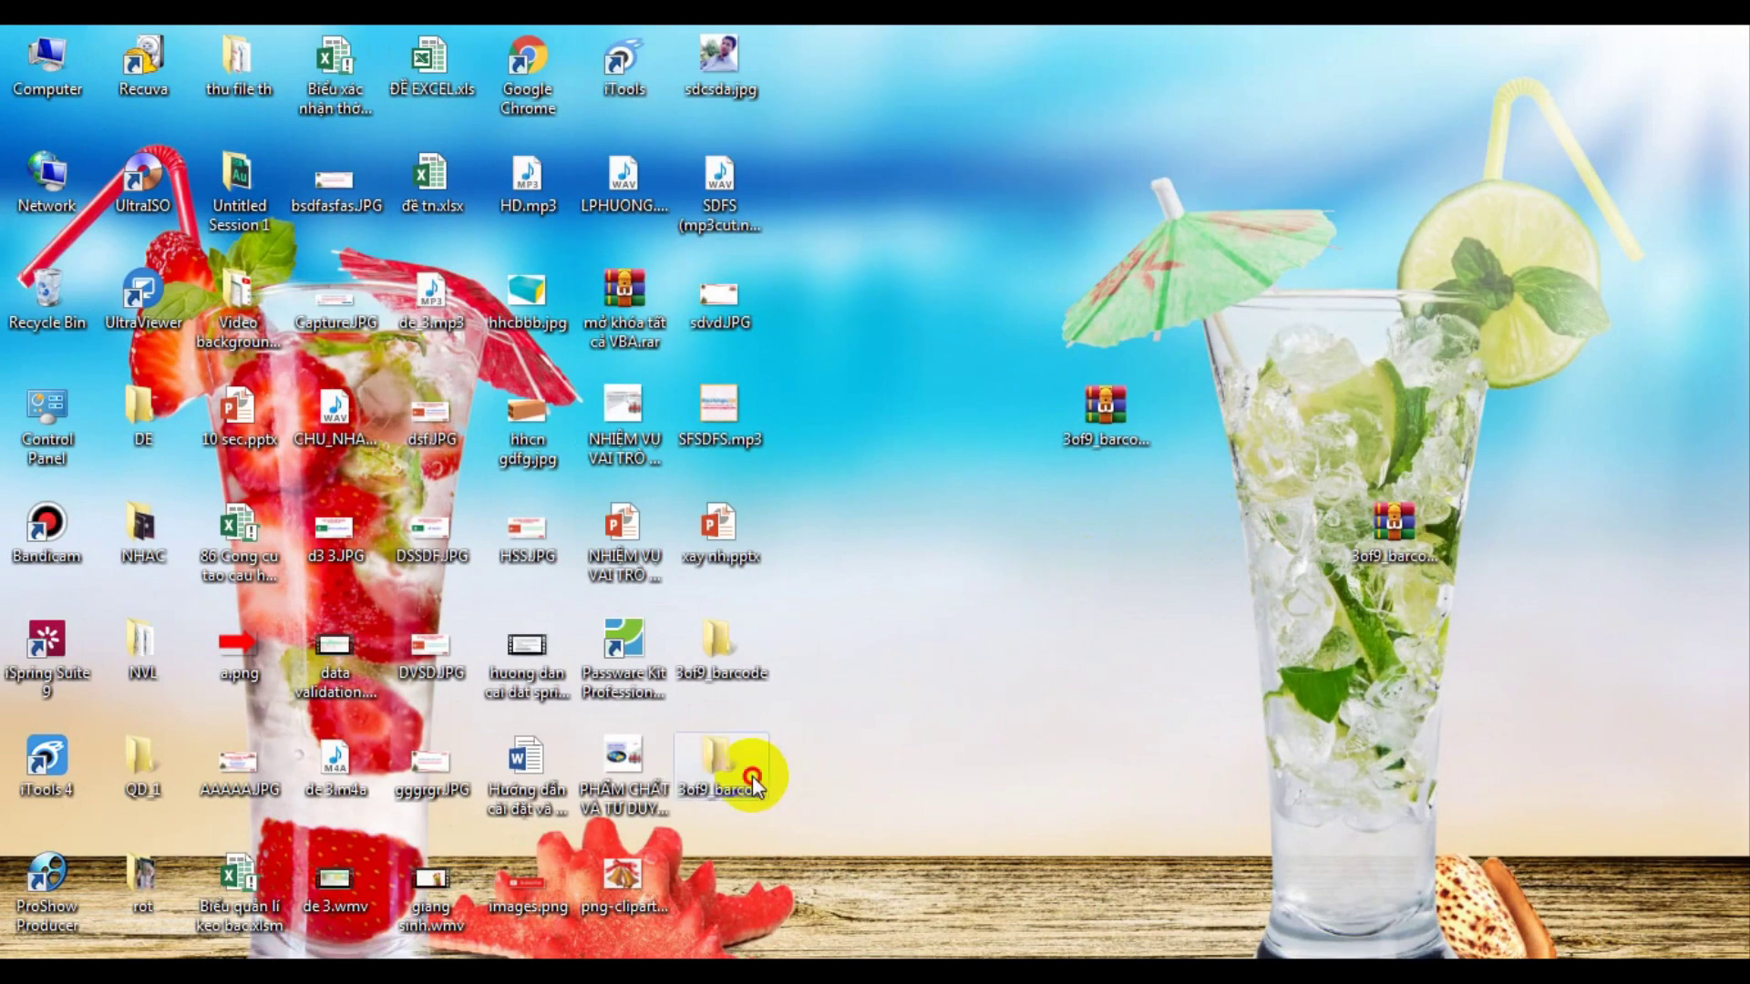
{"action": "double_click", "coordinate": [752, 780]}
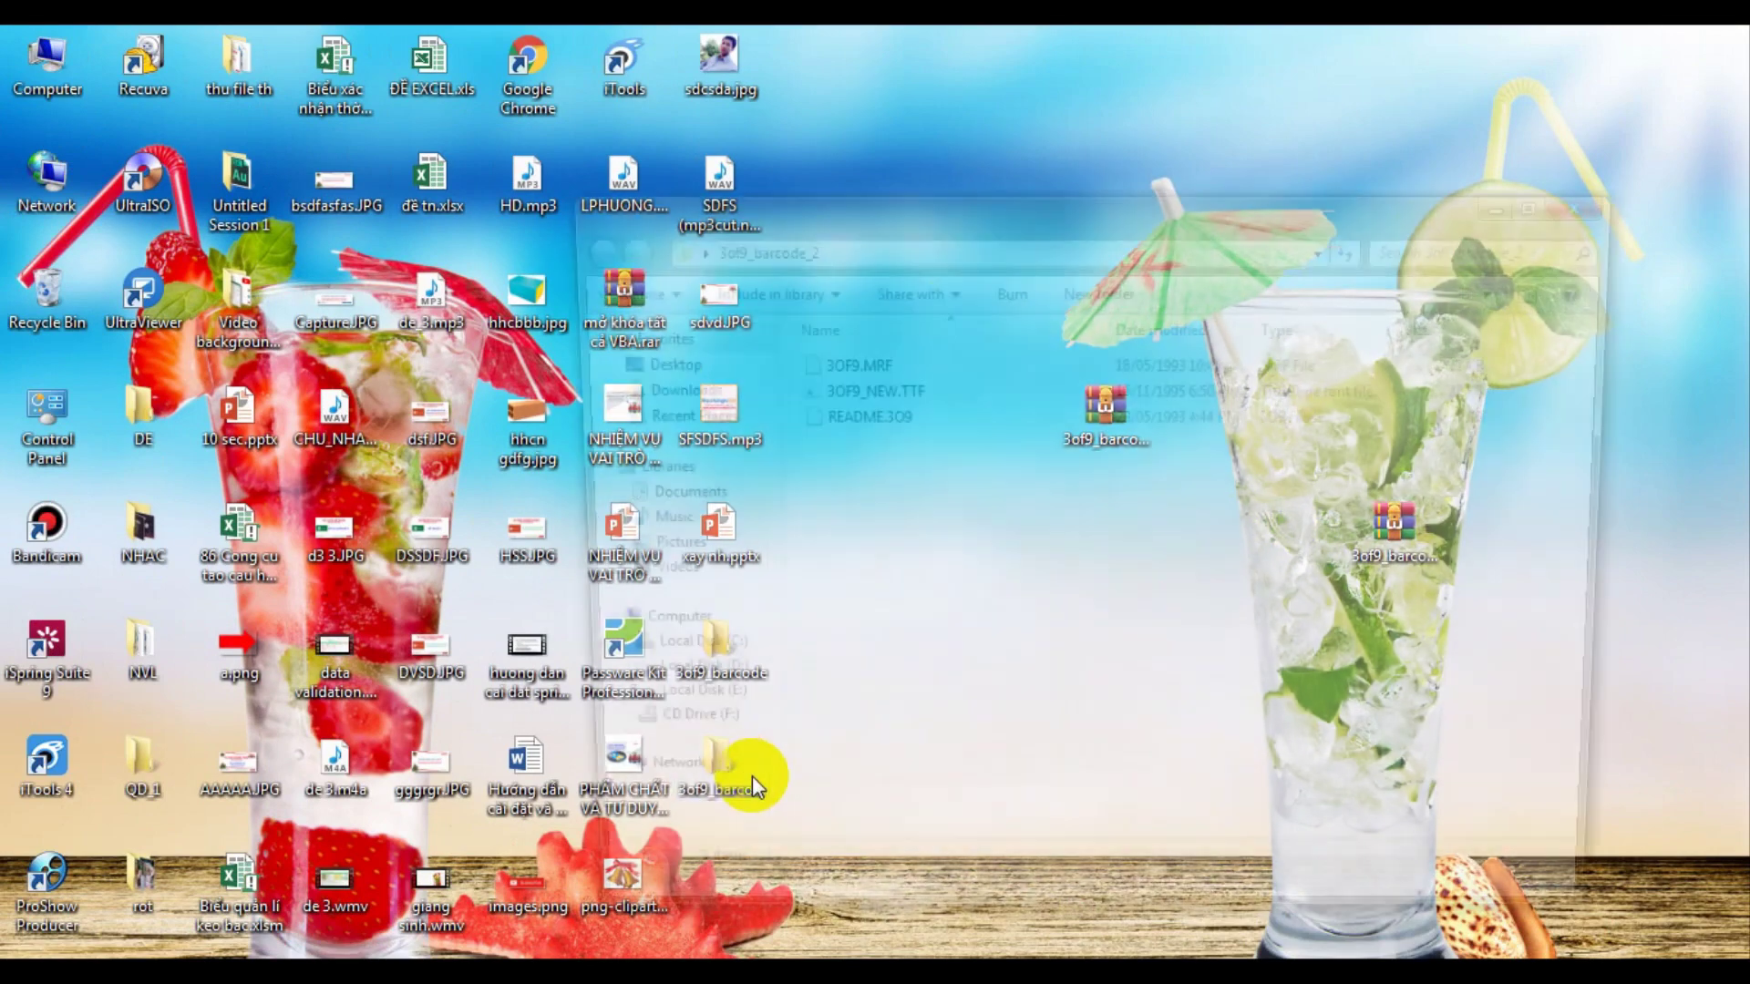
Step: Install 3OF9_NEW.TTF, confirming replacement of the existing font, then close the folder window
{"action": "left_click", "coordinate": [1552, 197]}
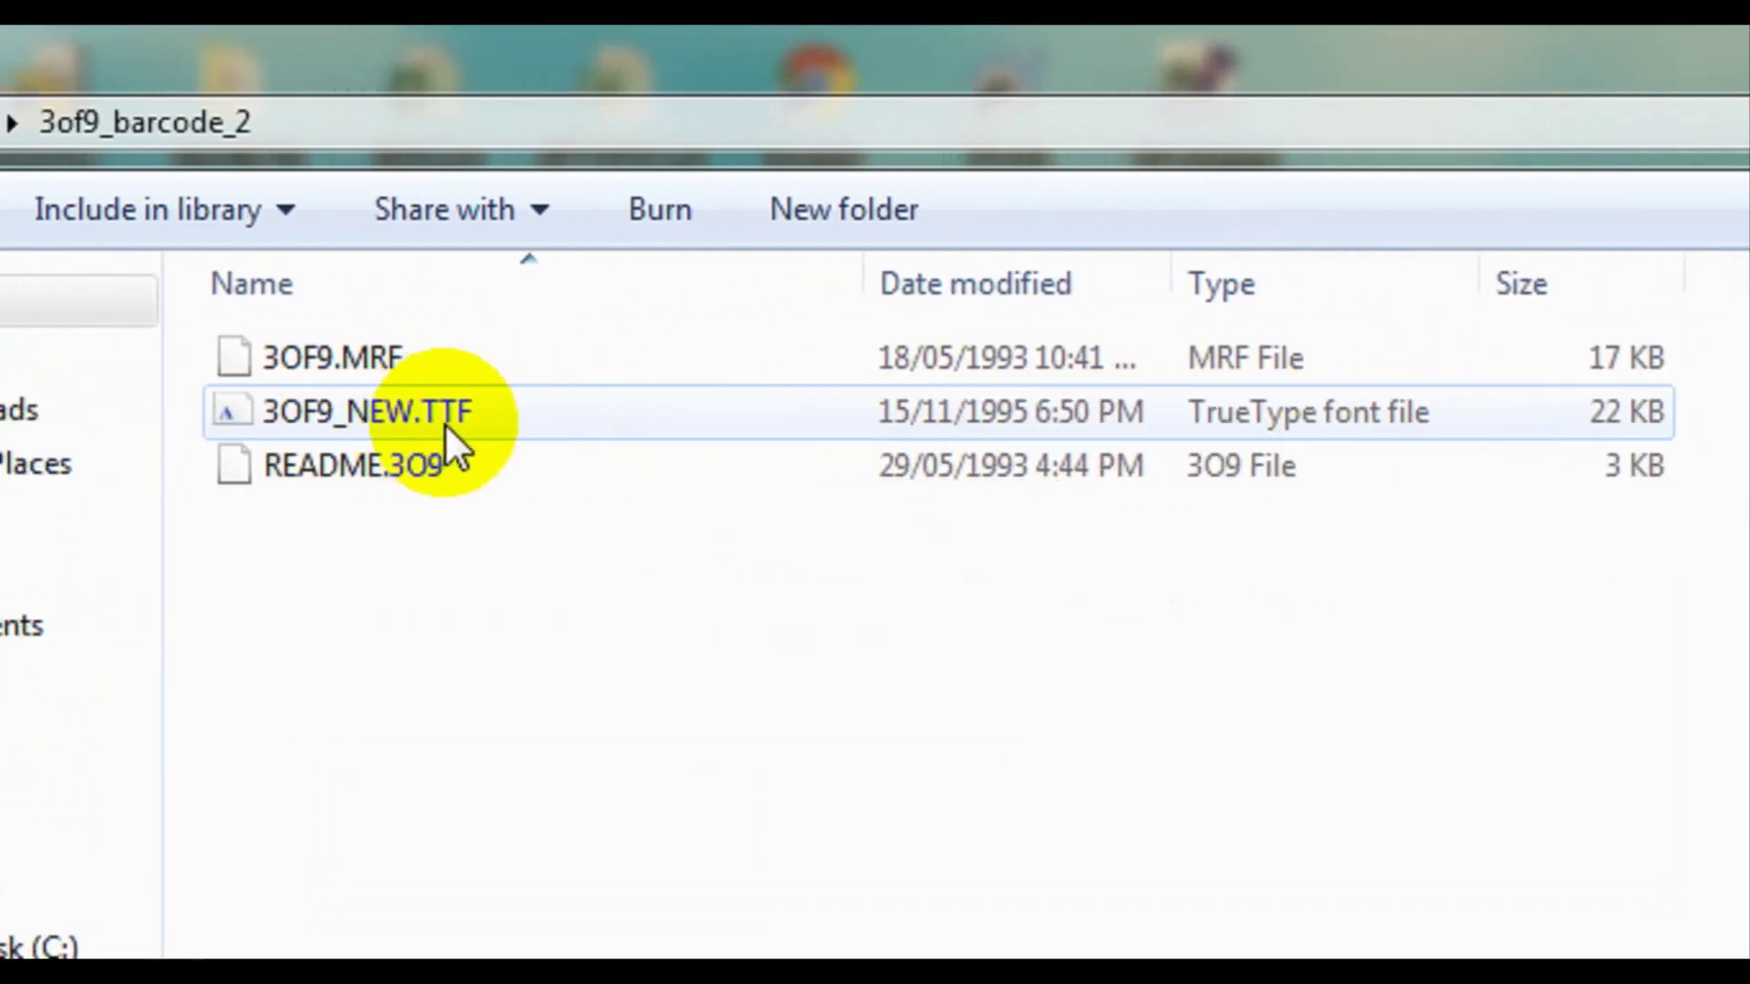
{"action": "left_click", "coordinate": [409, 419]}
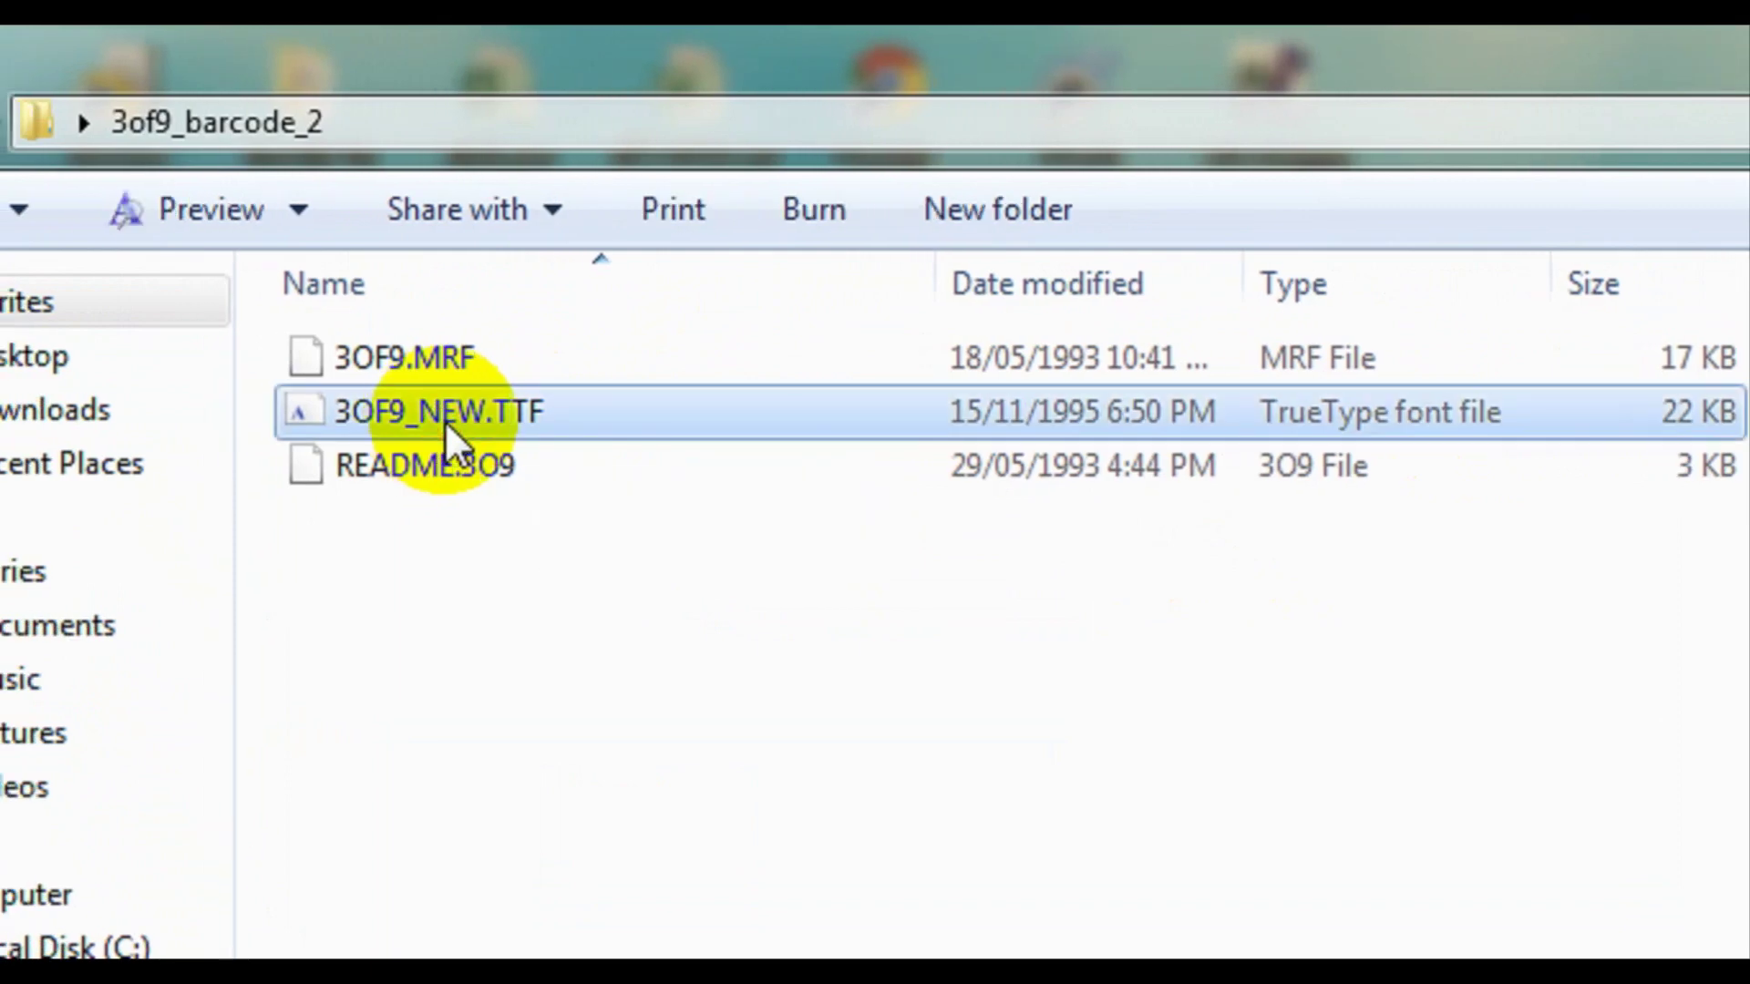
{"action": "right_click", "coordinate": [445, 421]}
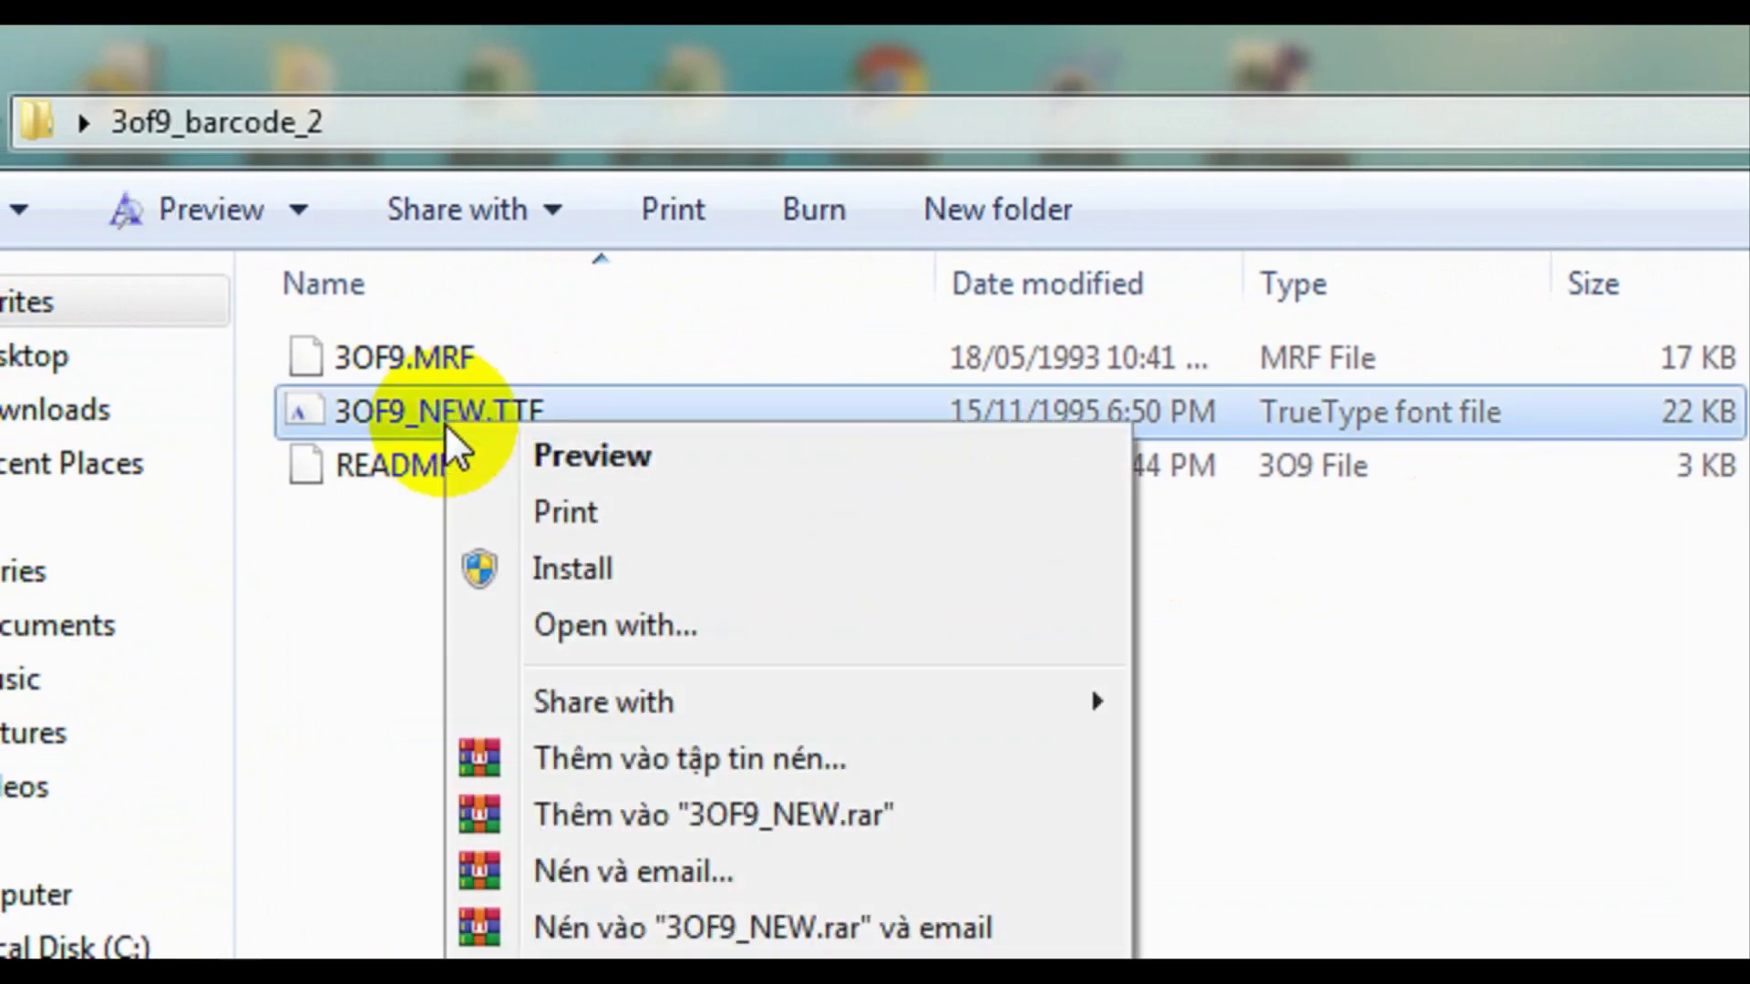
{"action": "left_click", "coordinate": [681, 567]}
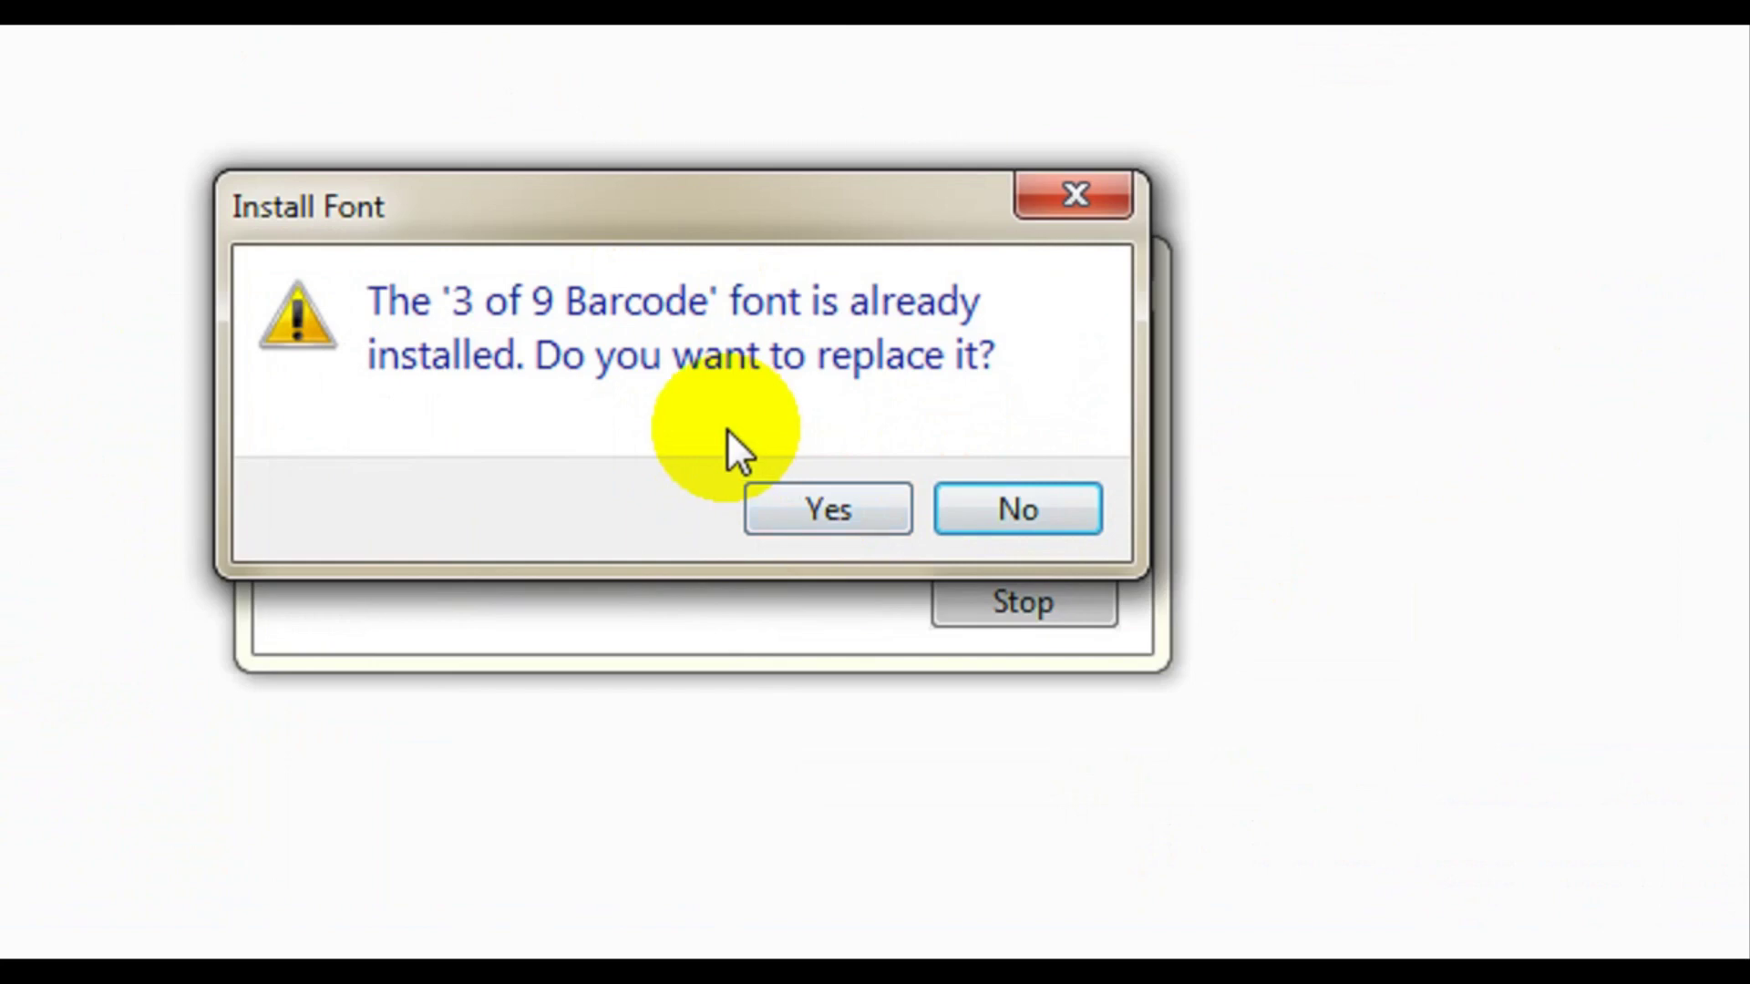
{"action": "left_click", "coordinate": [830, 517]}
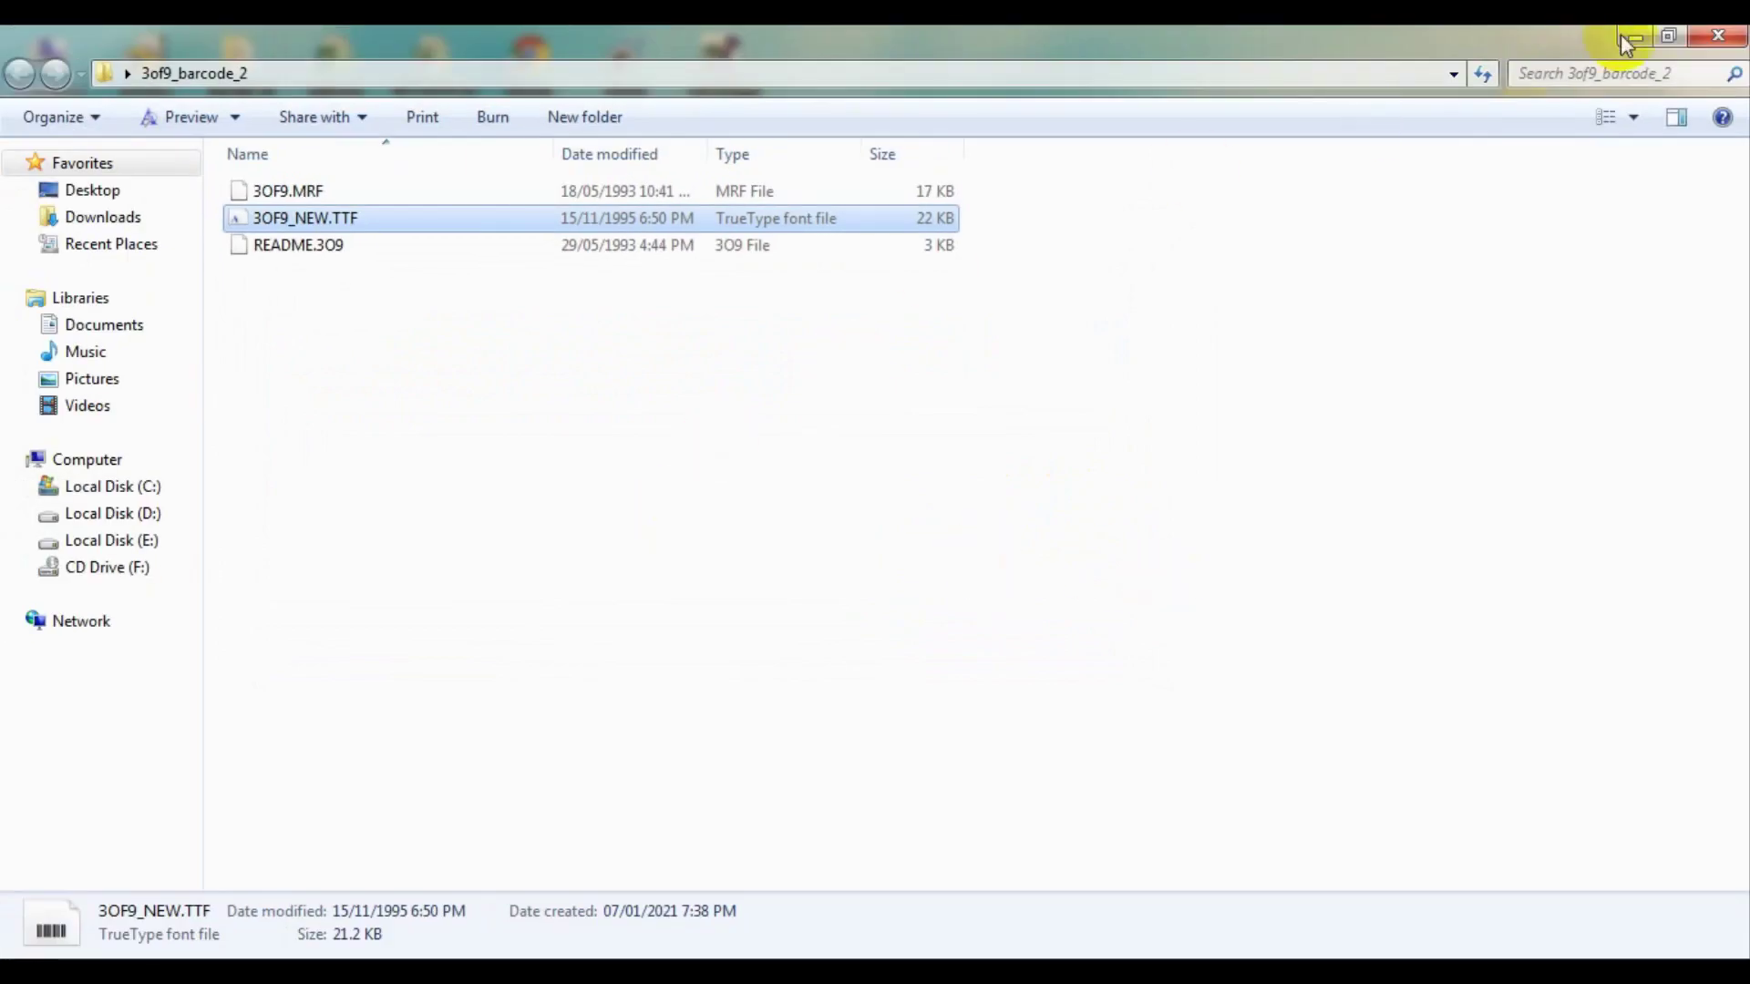
{"action": "left_click", "coordinate": [1725, 44]}
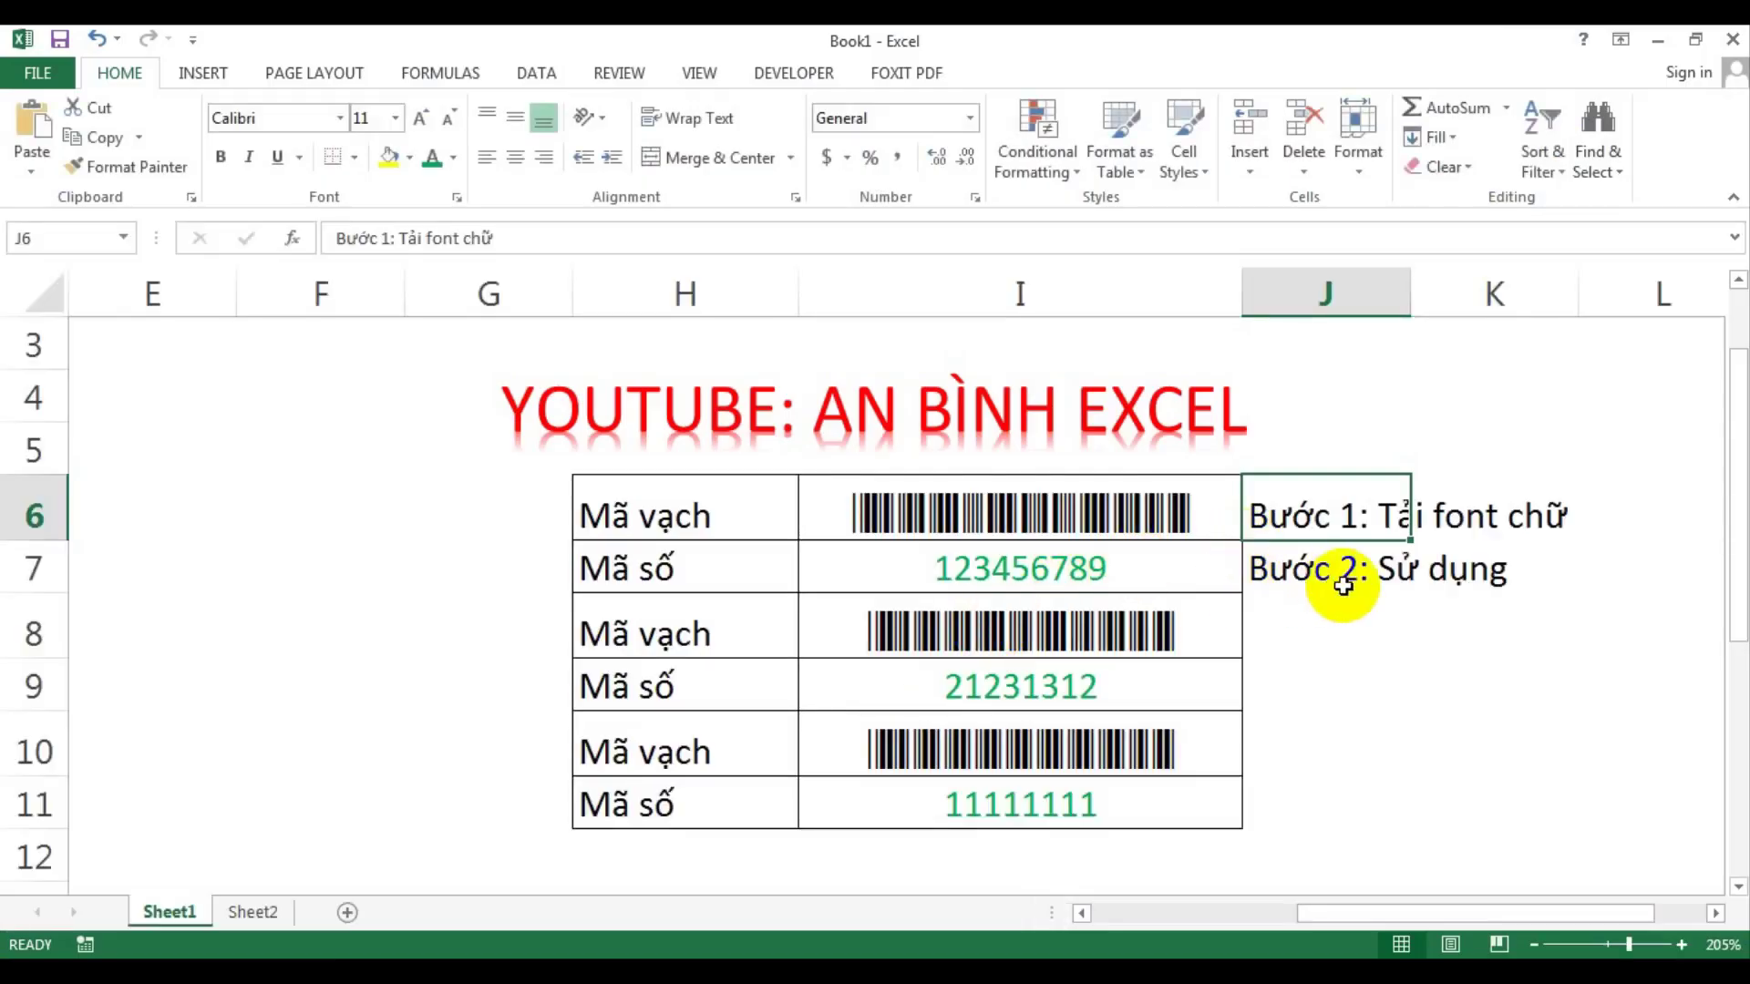
{"action": "left_click", "coordinate": [1358, 569]}
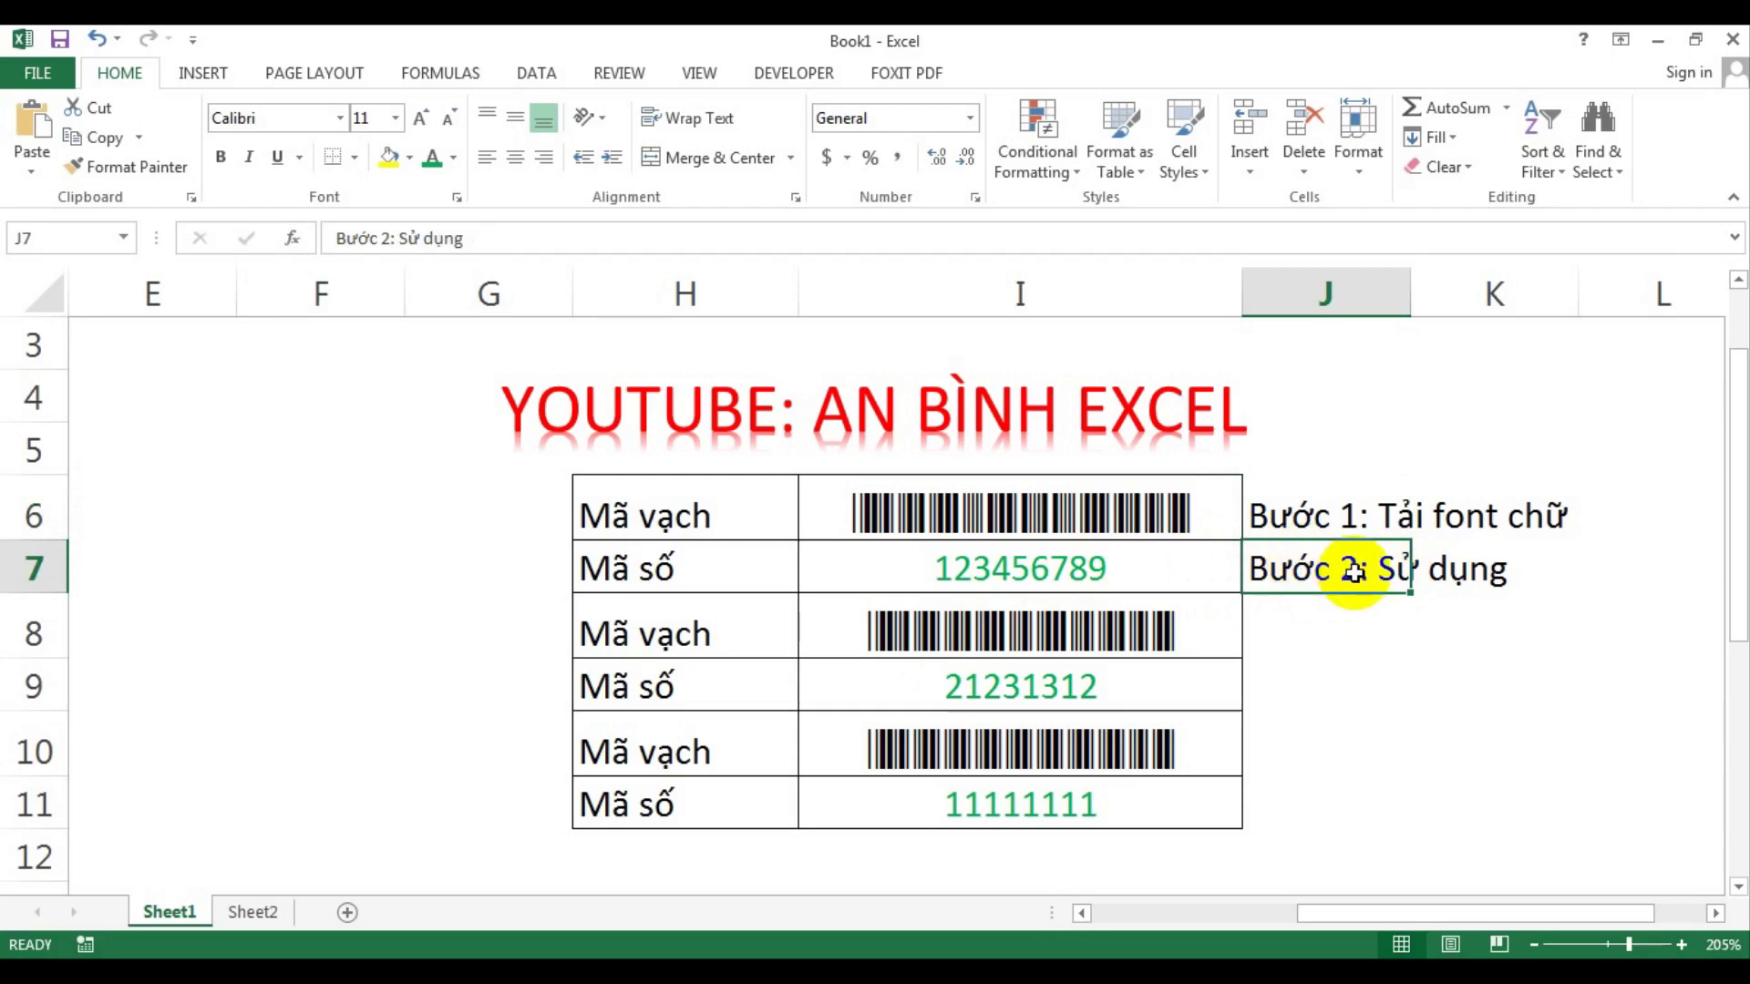
Step: On Sheet2, enter 123456789 in F5, then delete it so F5 is empty
{"action": "left_click", "coordinate": [253, 912]}
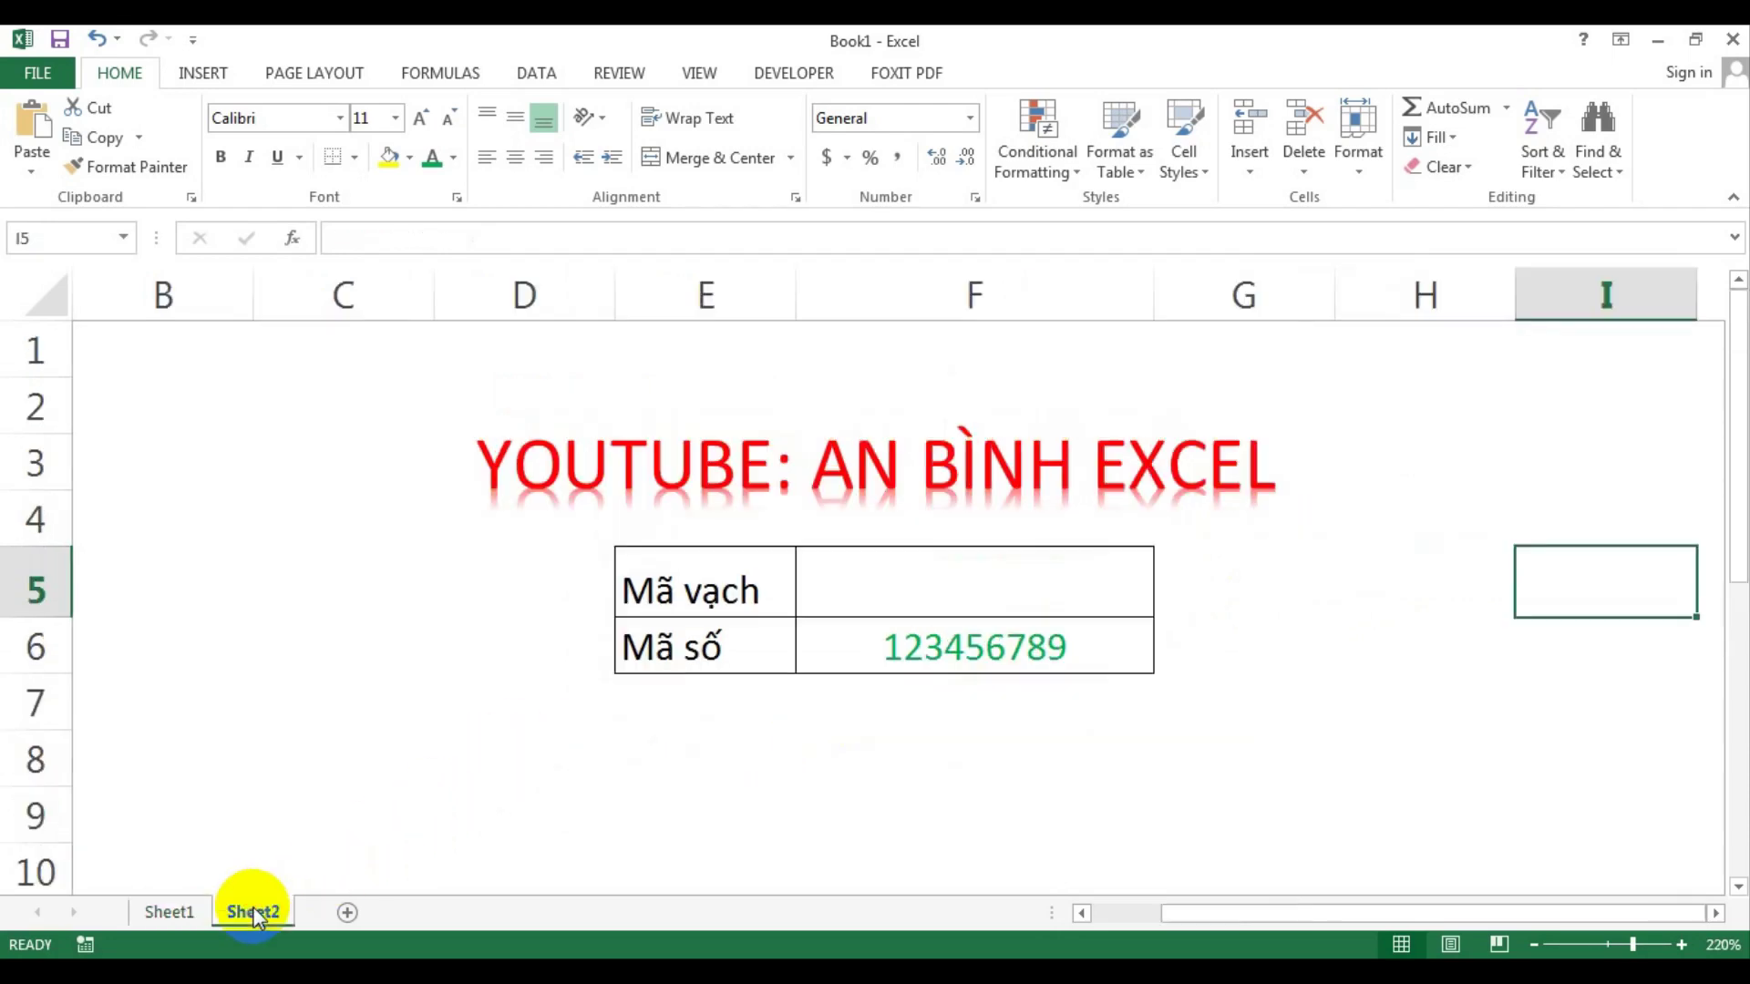
{"action": "left_click", "coordinate": [930, 590]}
{"action": "type", "text": "1234"}
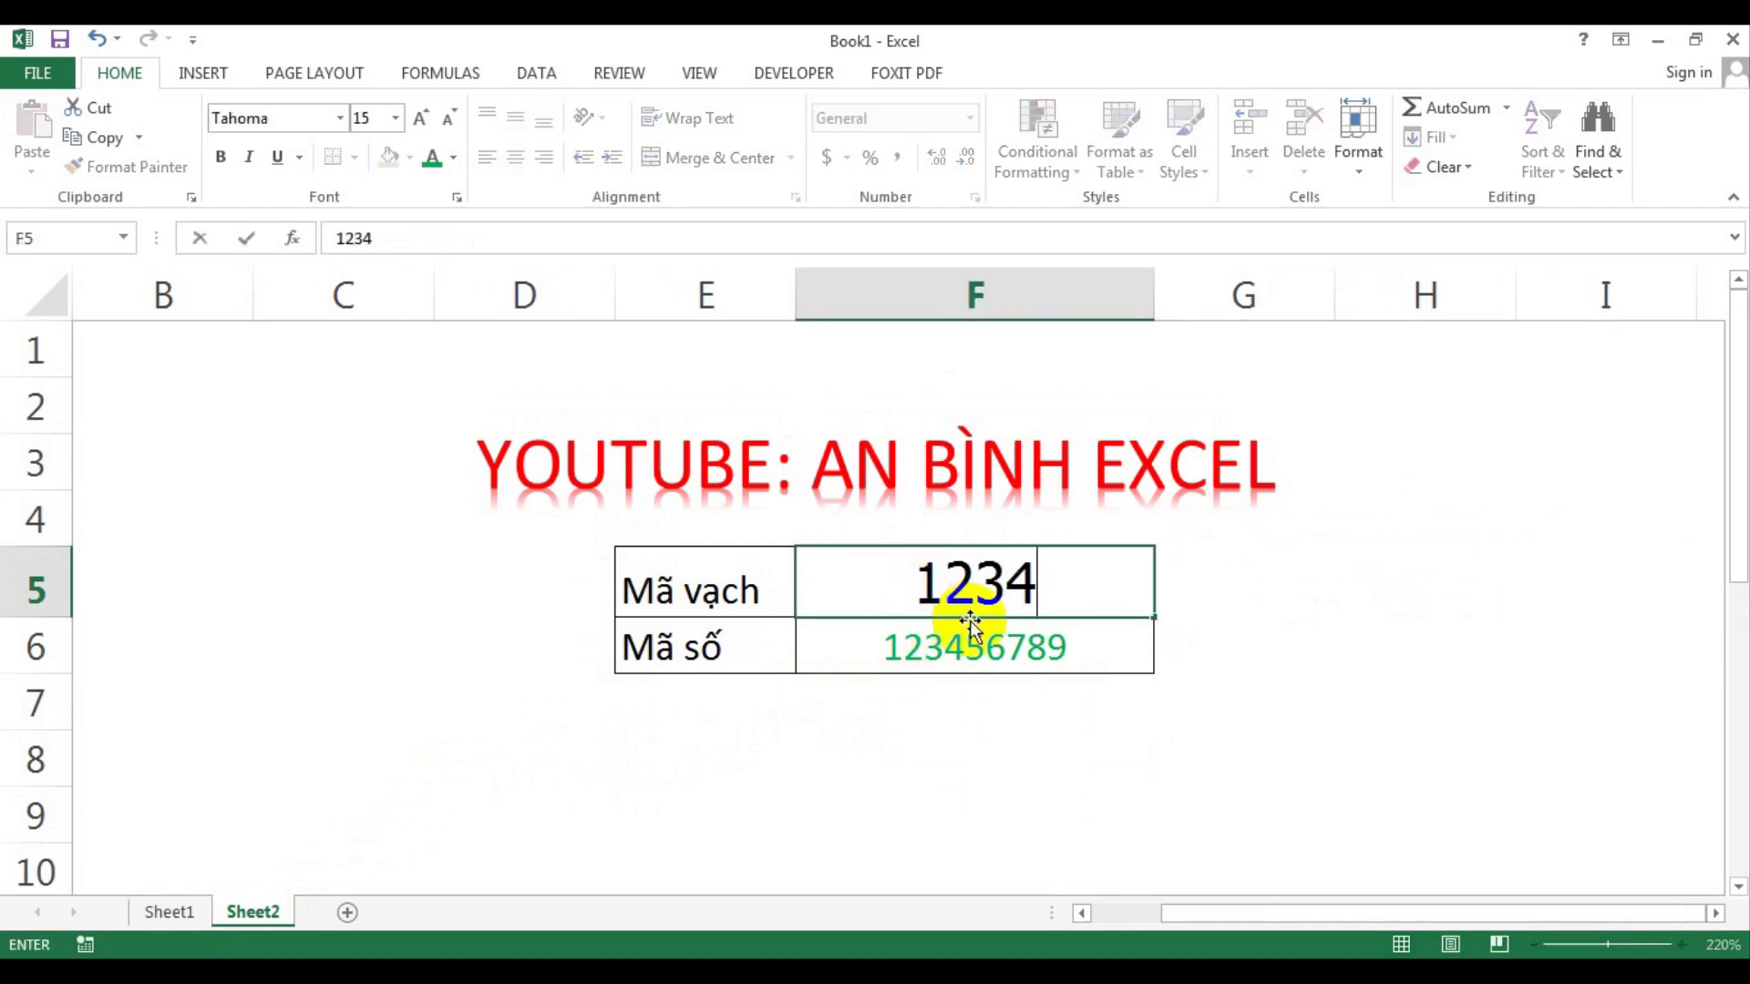
{"action": "type", "text": "56"}
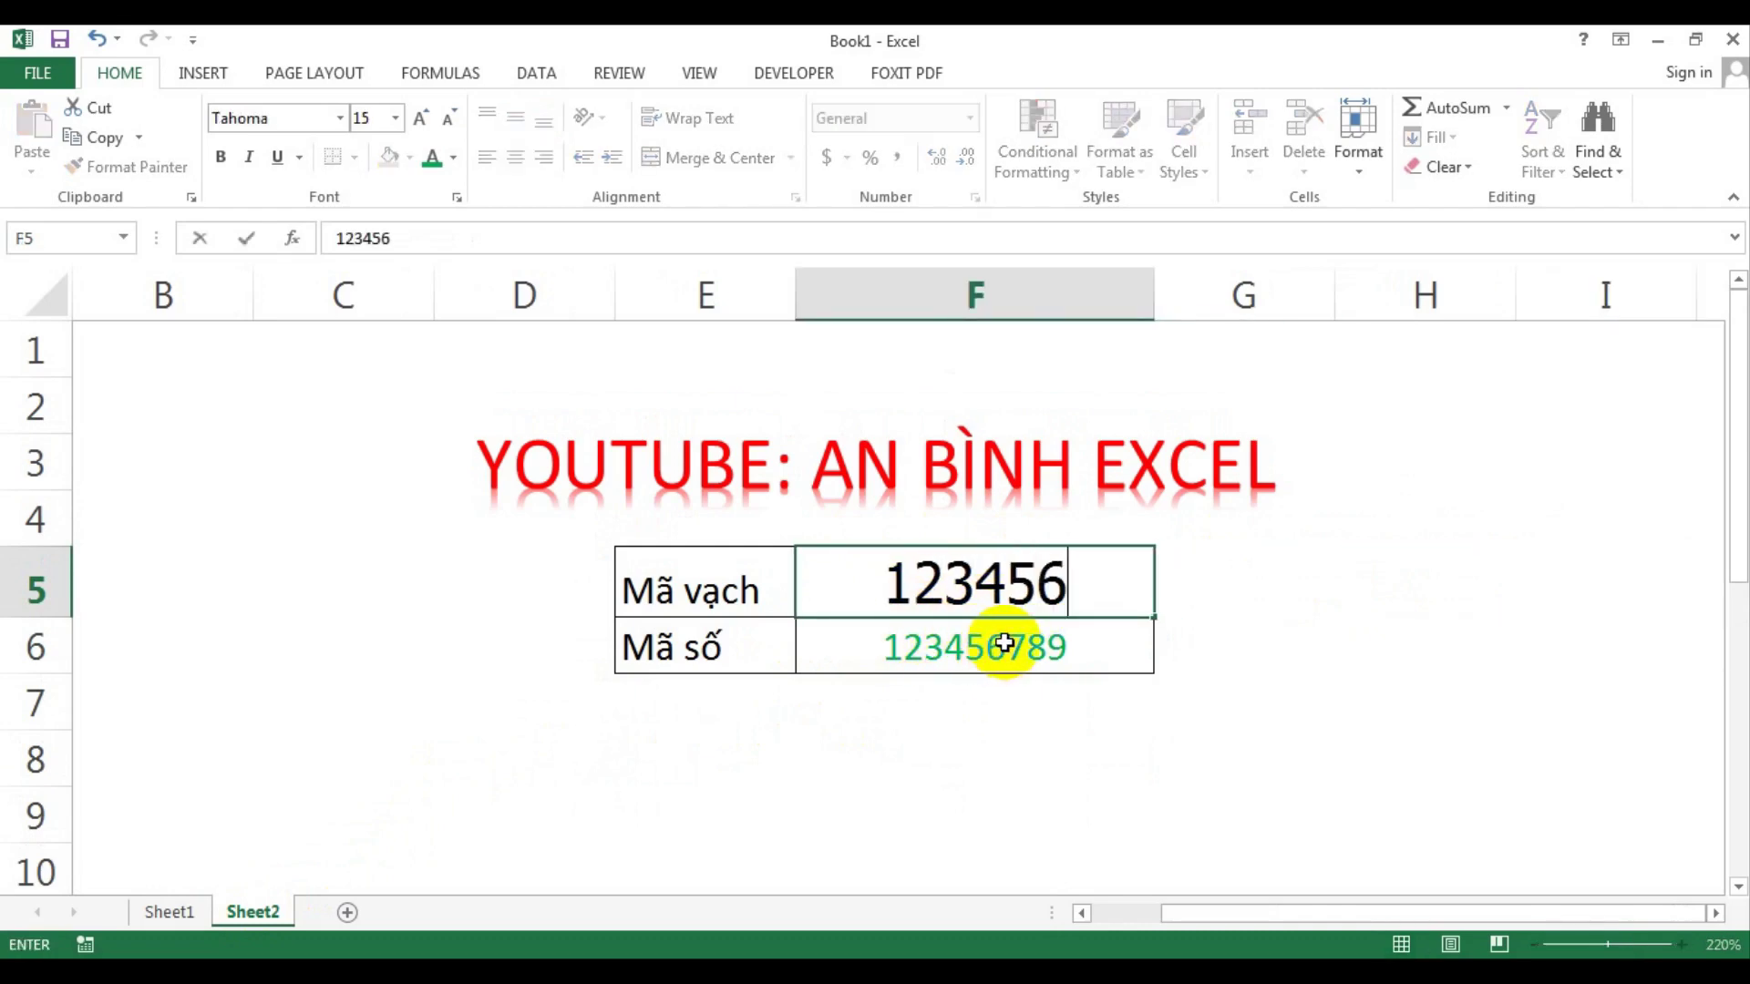
{"action": "type", "text": "789"}
{"action": "key", "text": "Return"}
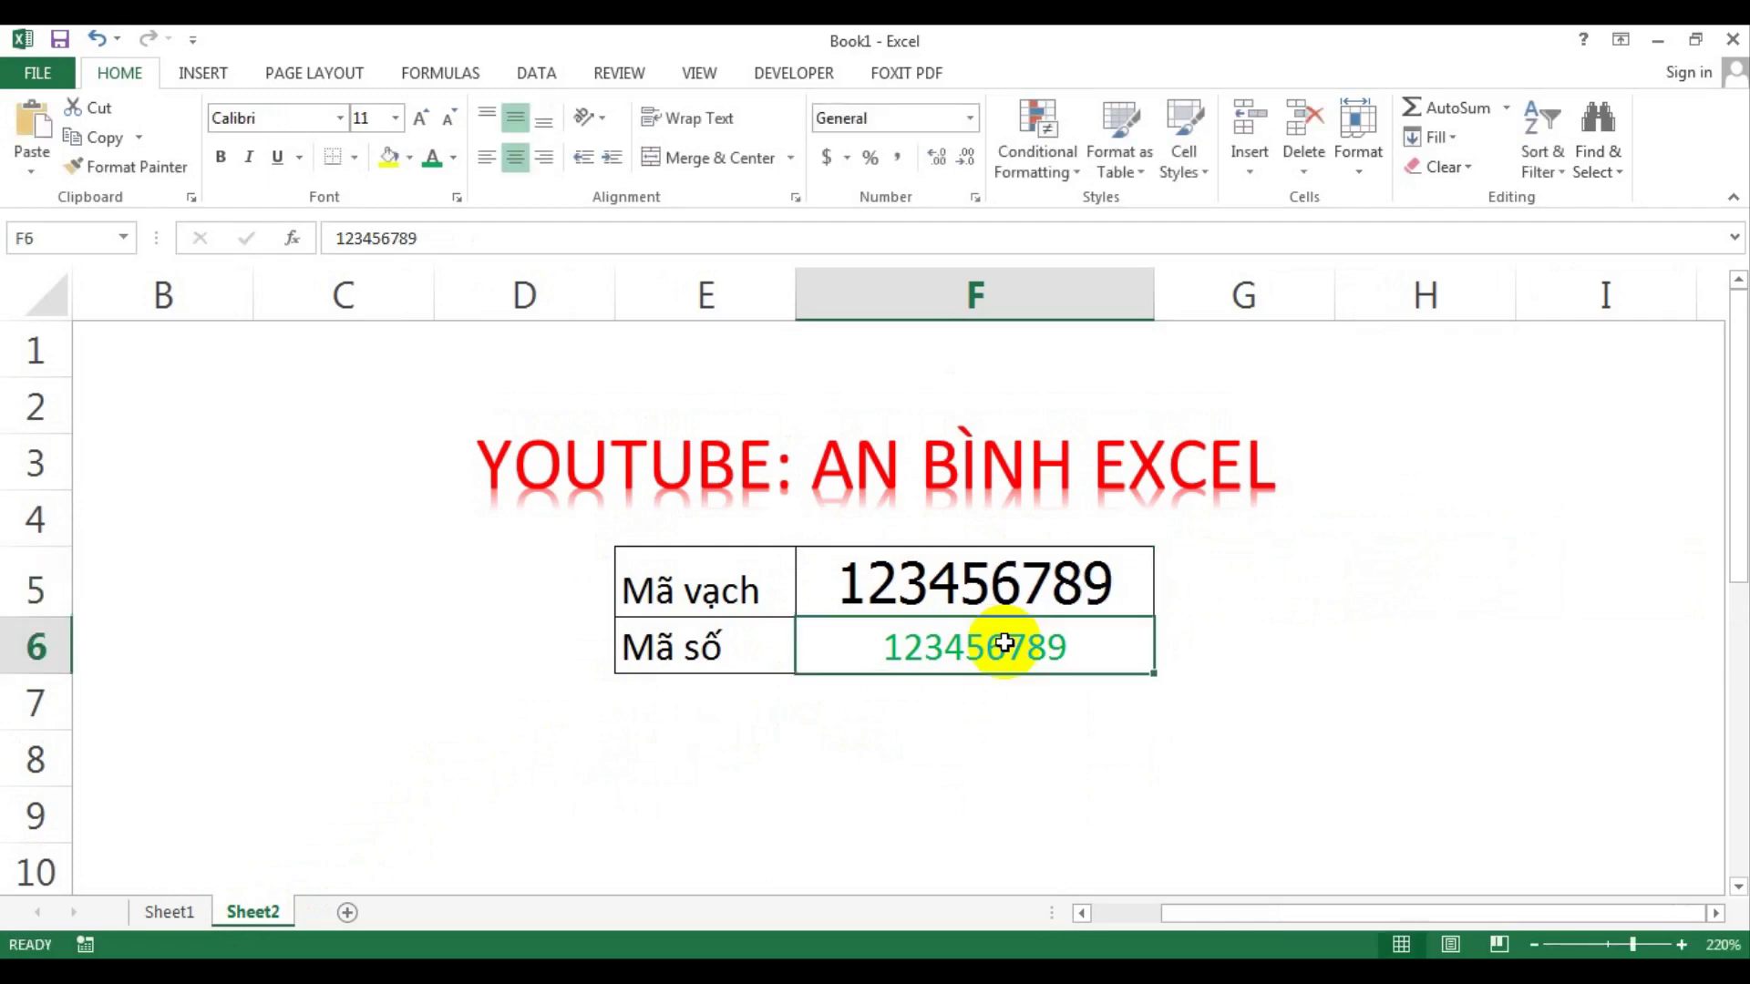
{"action": "left_click", "coordinate": [985, 589]}
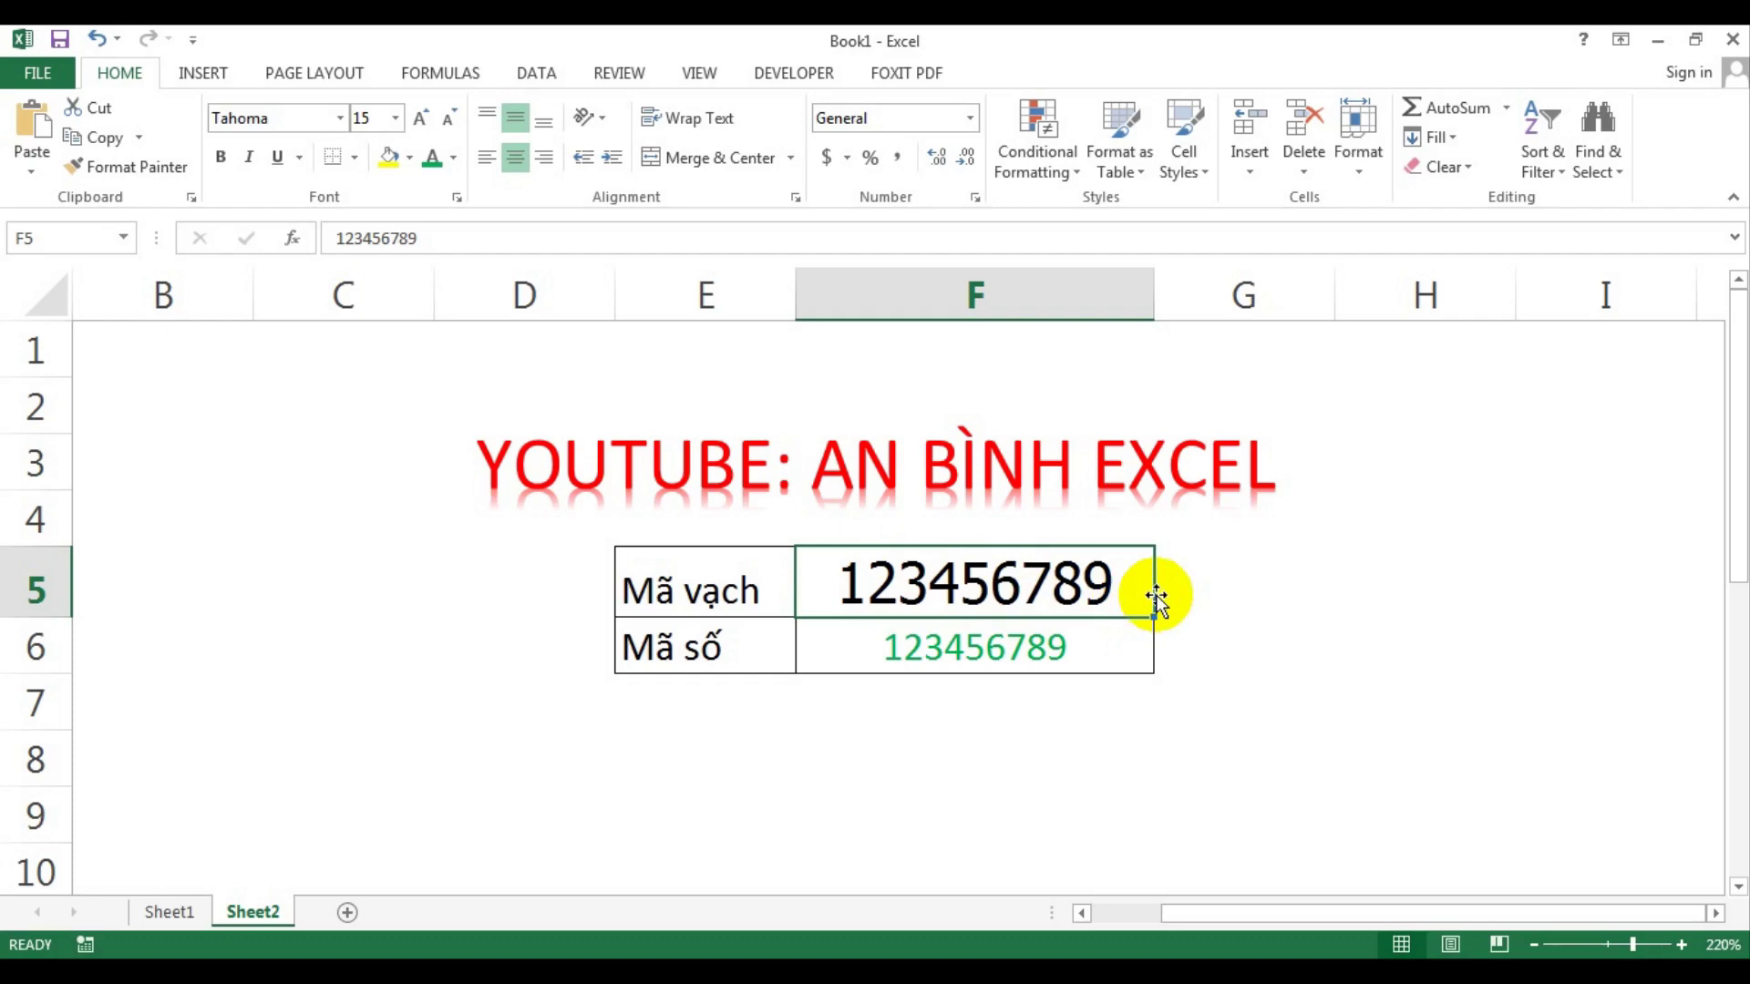
{"action": "key", "text": "BackSpace"}
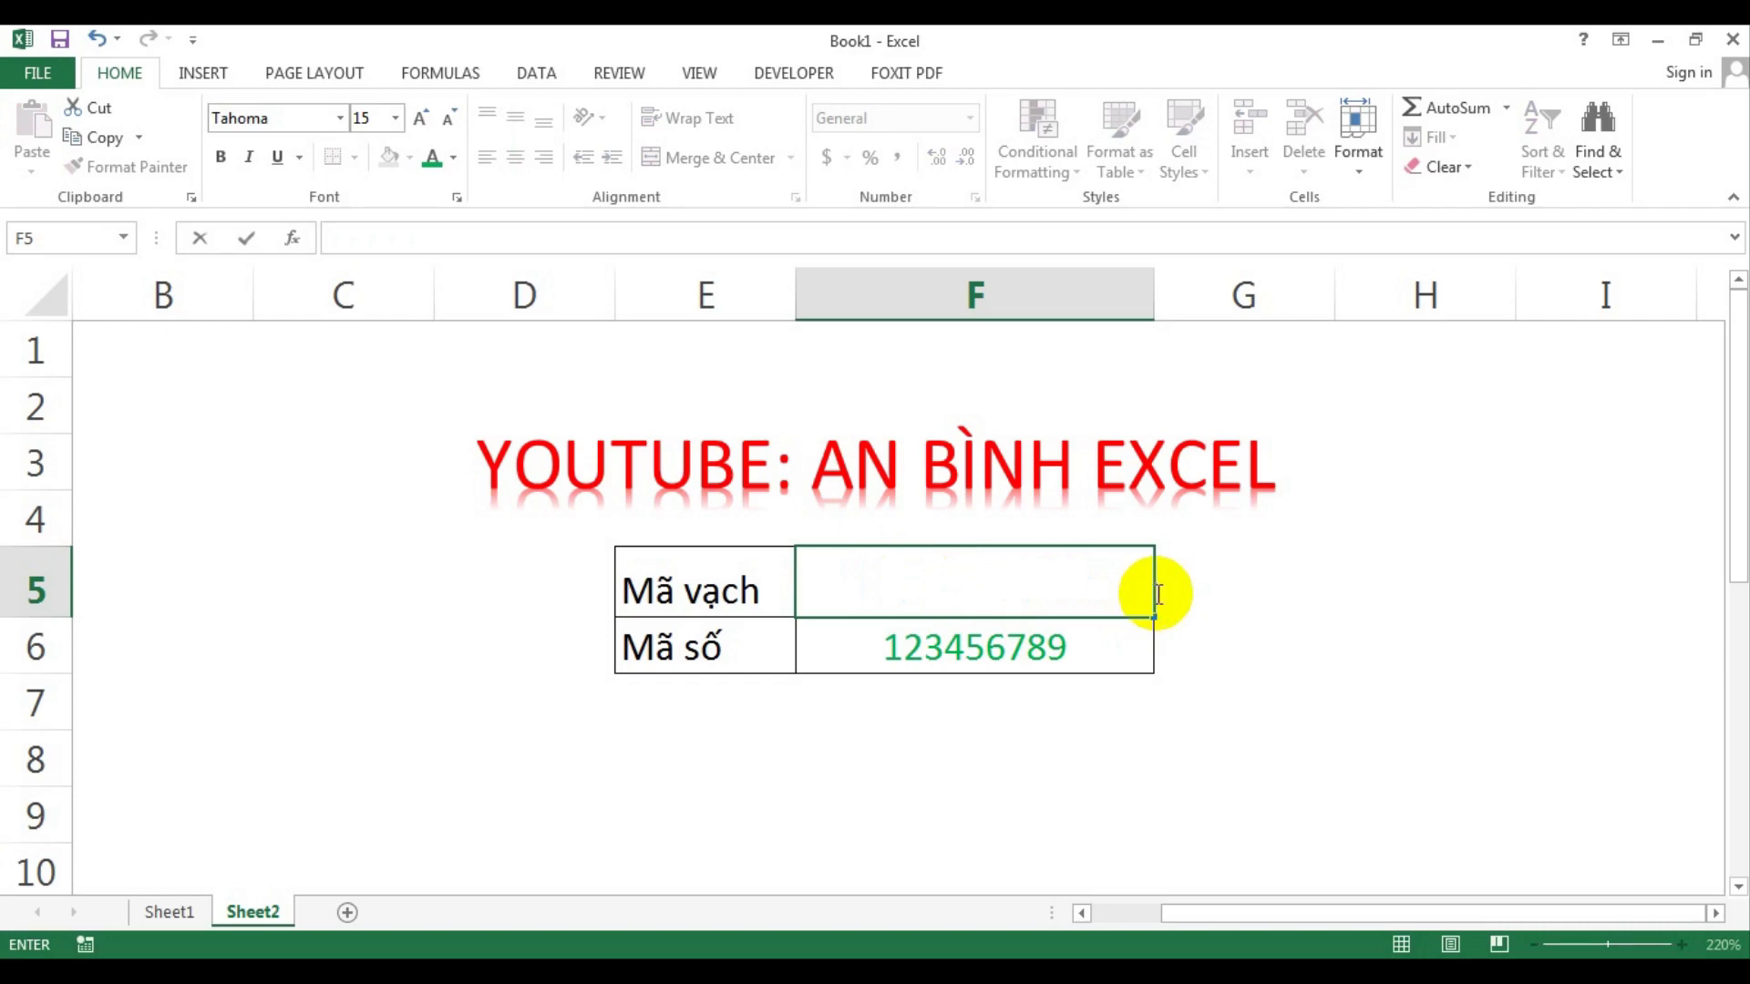
{"action": "left_click", "coordinate": [906, 649]}
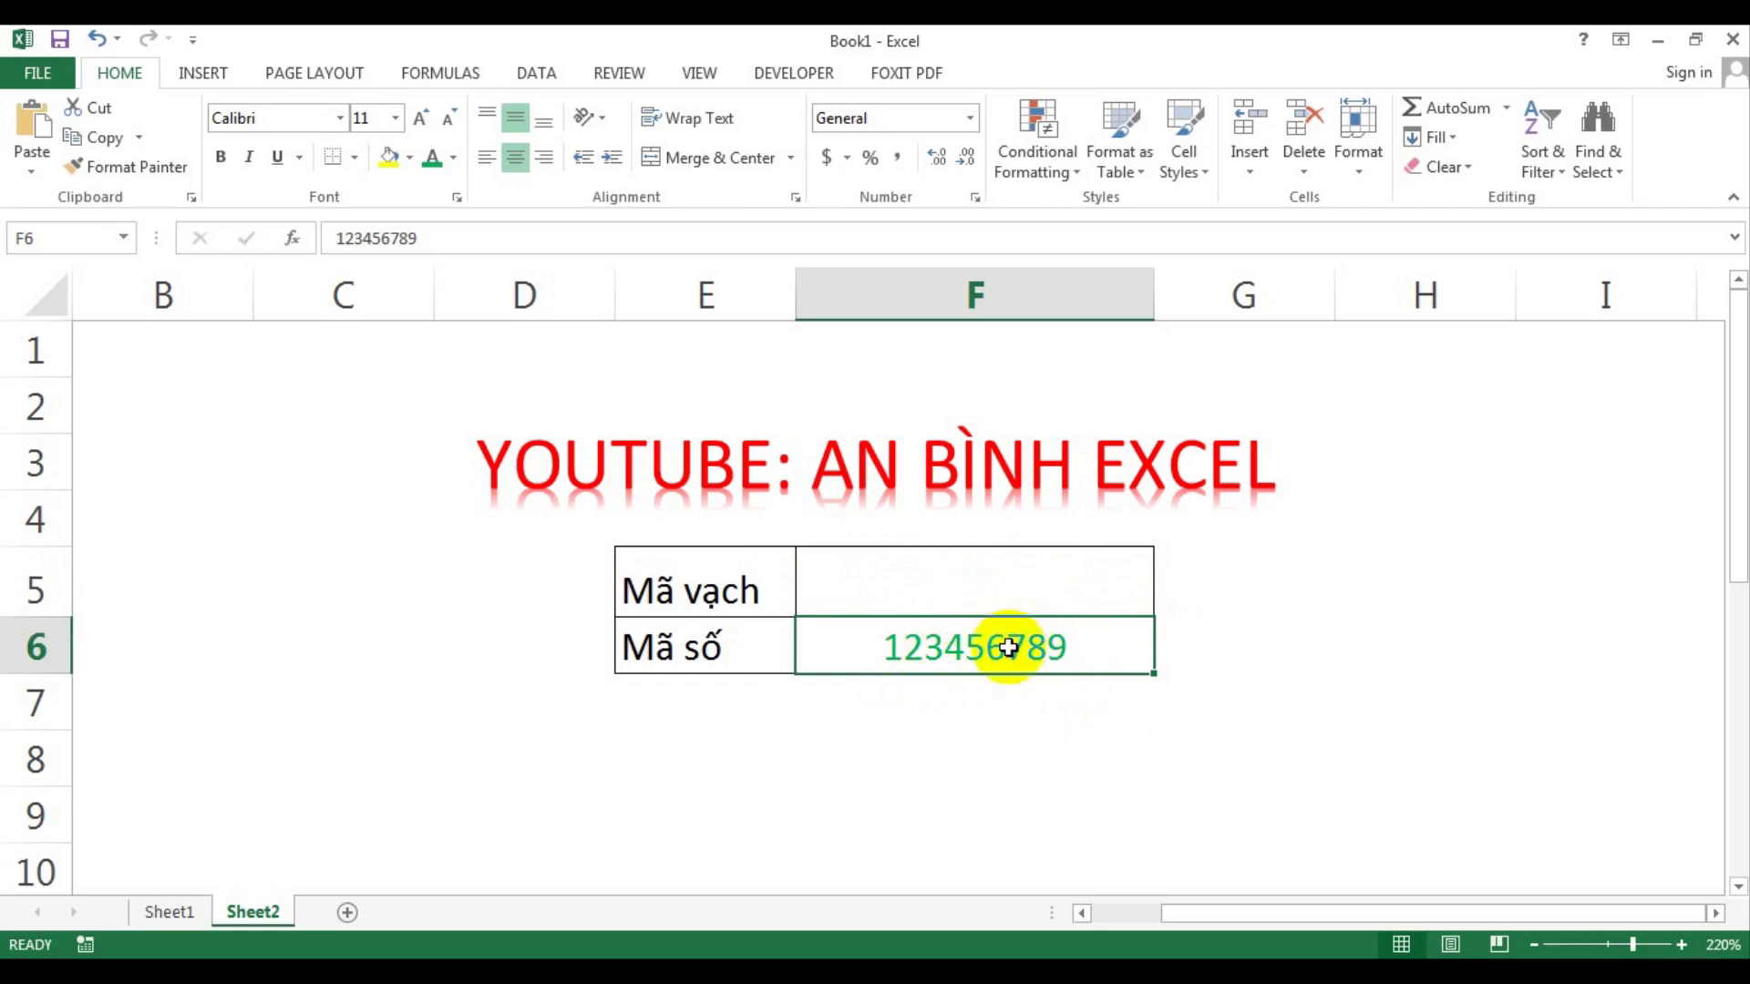
{"action": "left_click", "coordinate": [993, 579]}
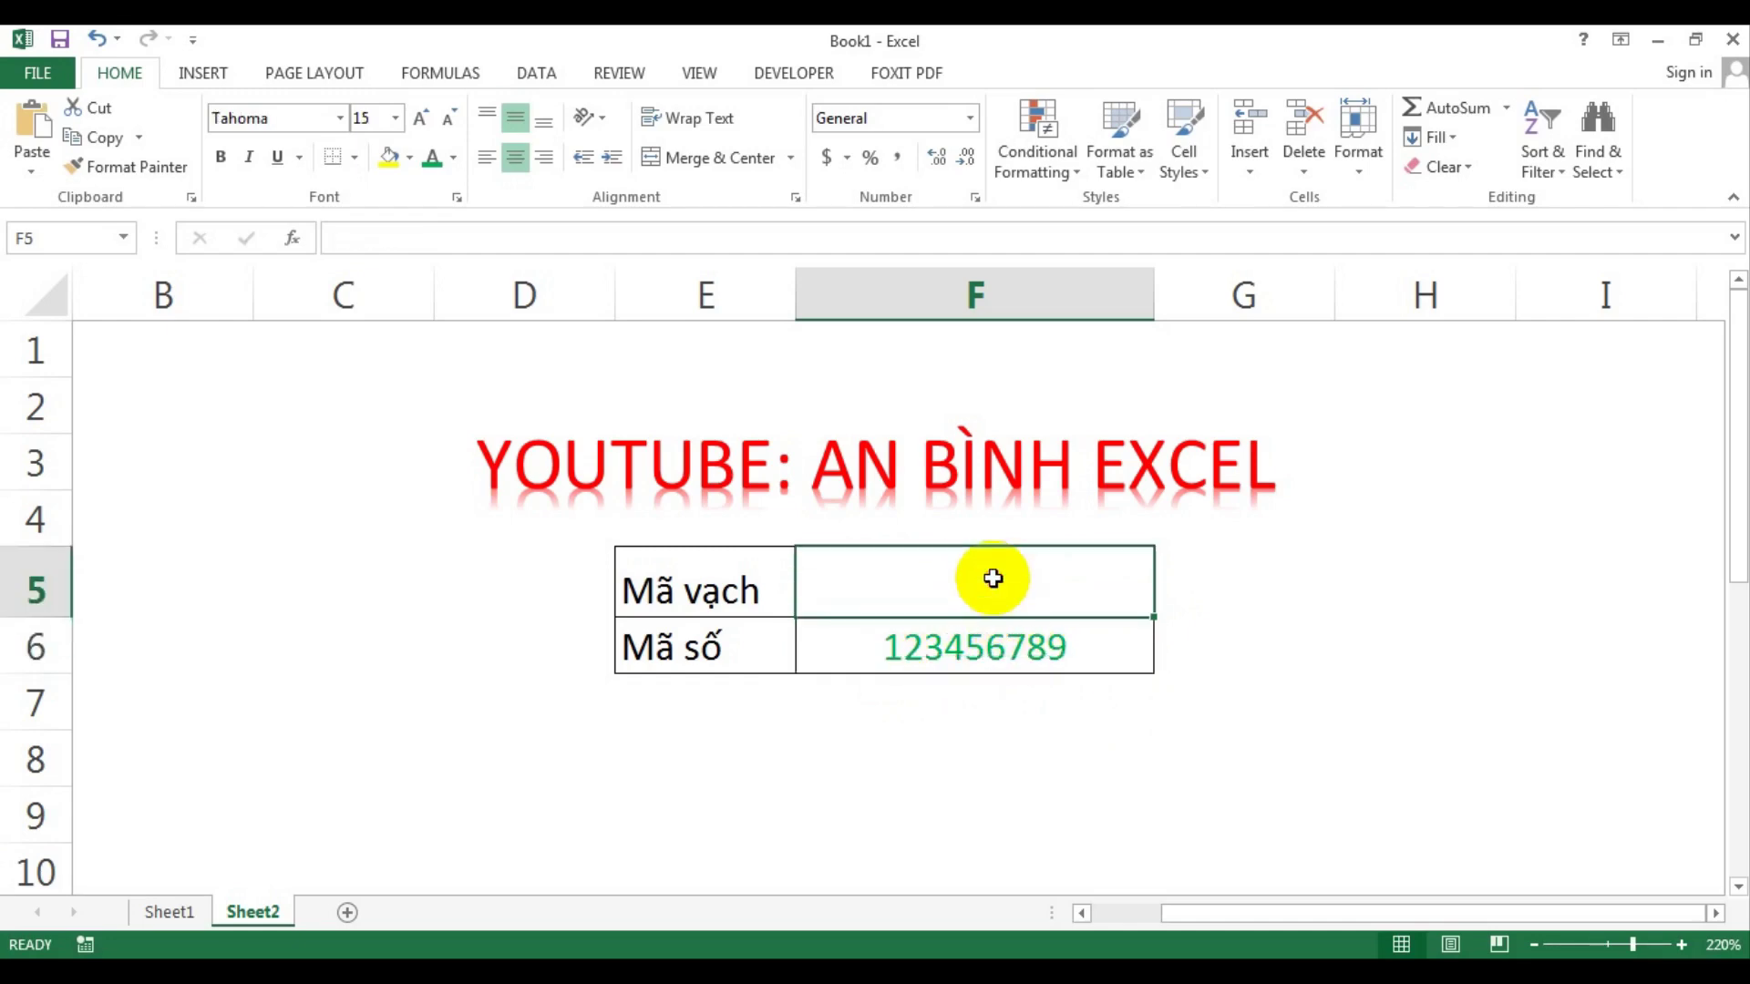
Step: Type the formula =if(F6="","","*"&F6&"*) into F5, referencing the code in F6
{"action": "type", "text": "=if"}
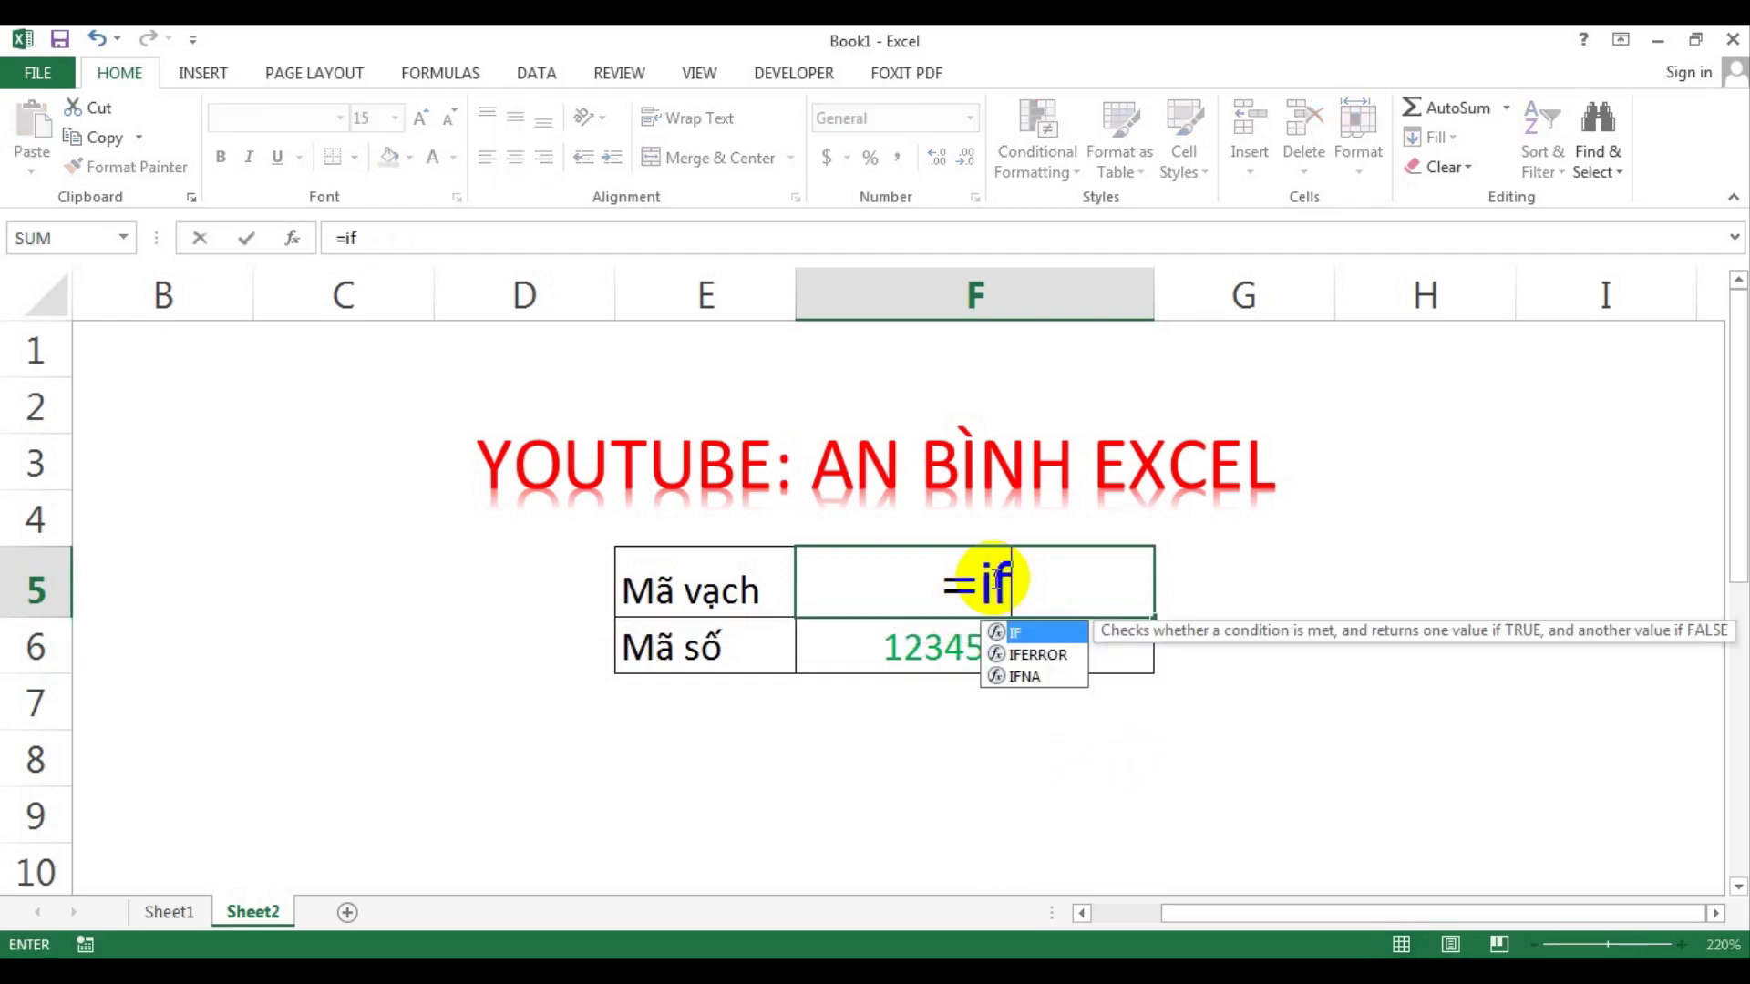
{"action": "type", "text": "("}
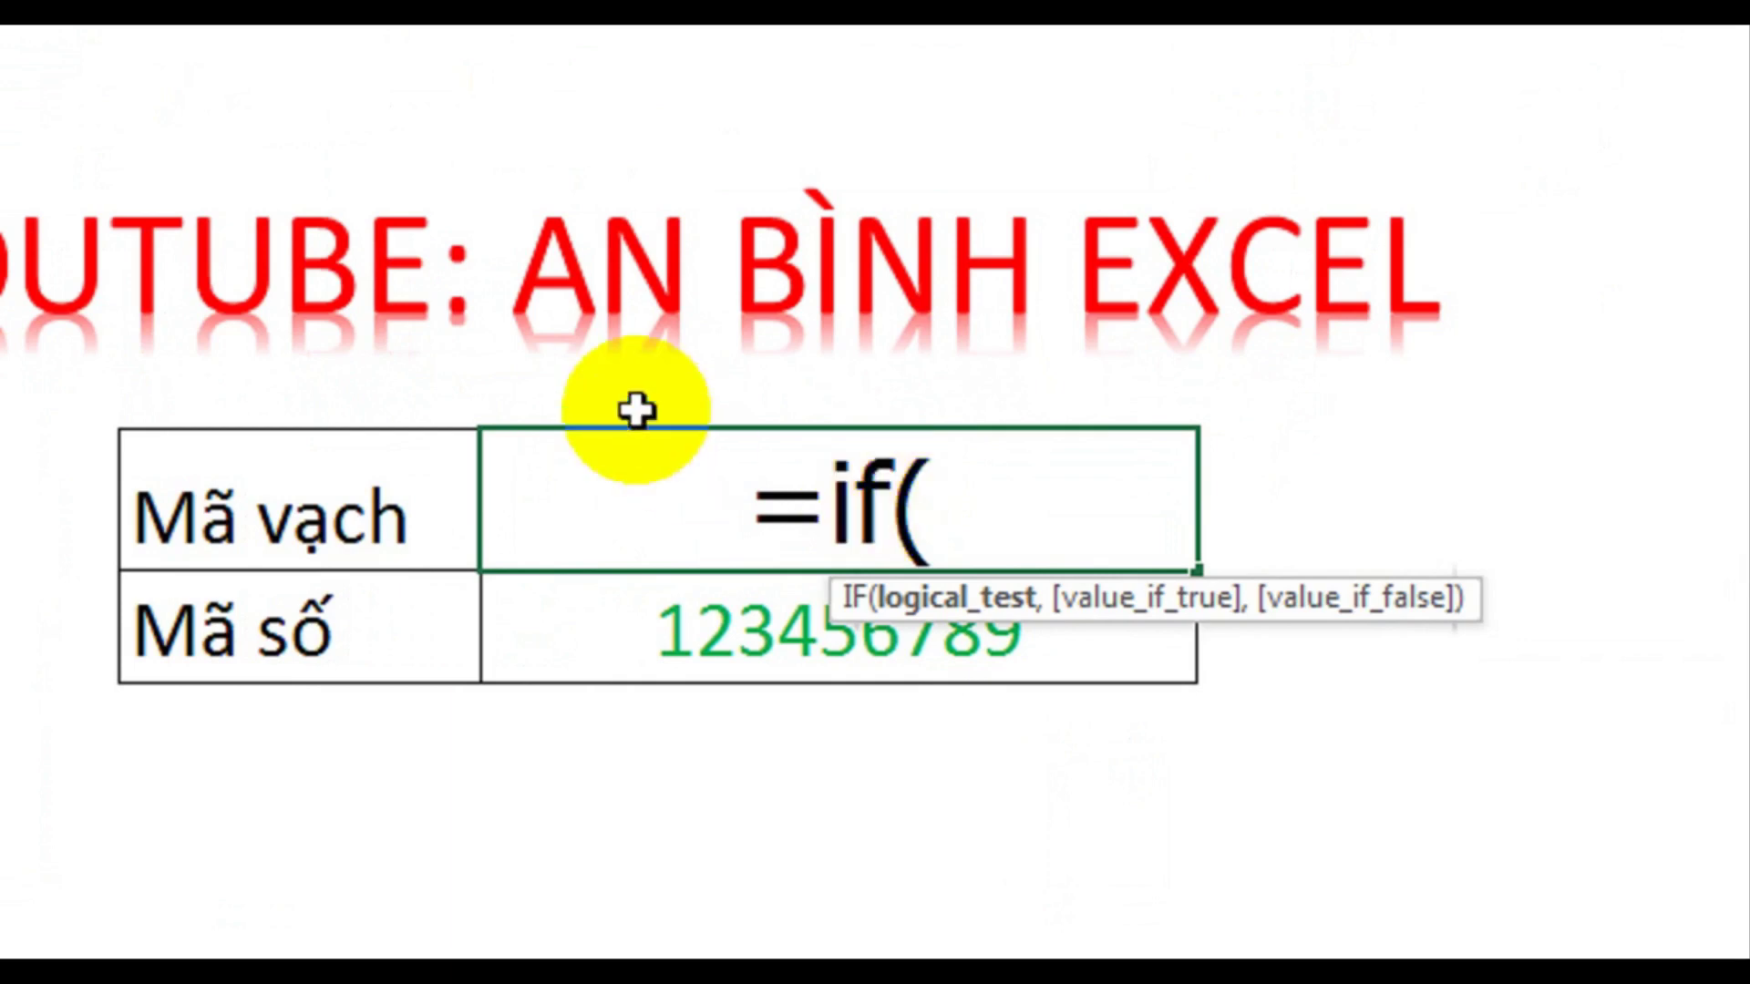
{"action": "left_click", "coordinate": [583, 638]}
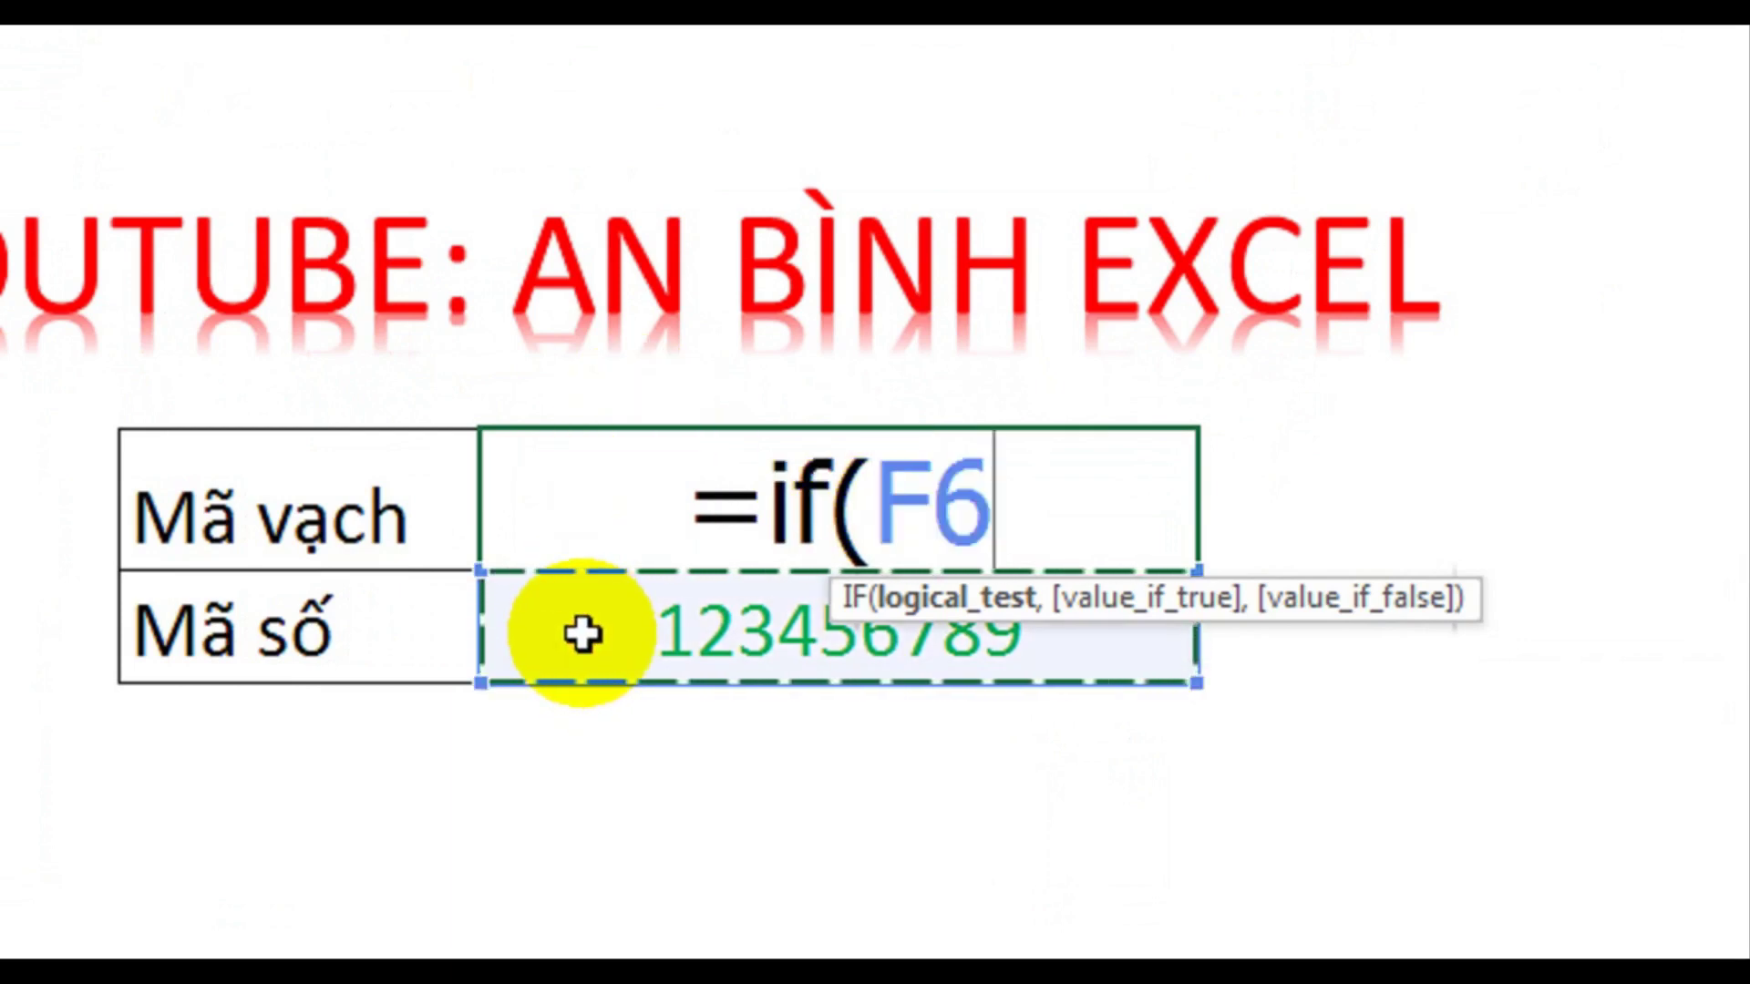
{"action": "type", "text": "=\""}
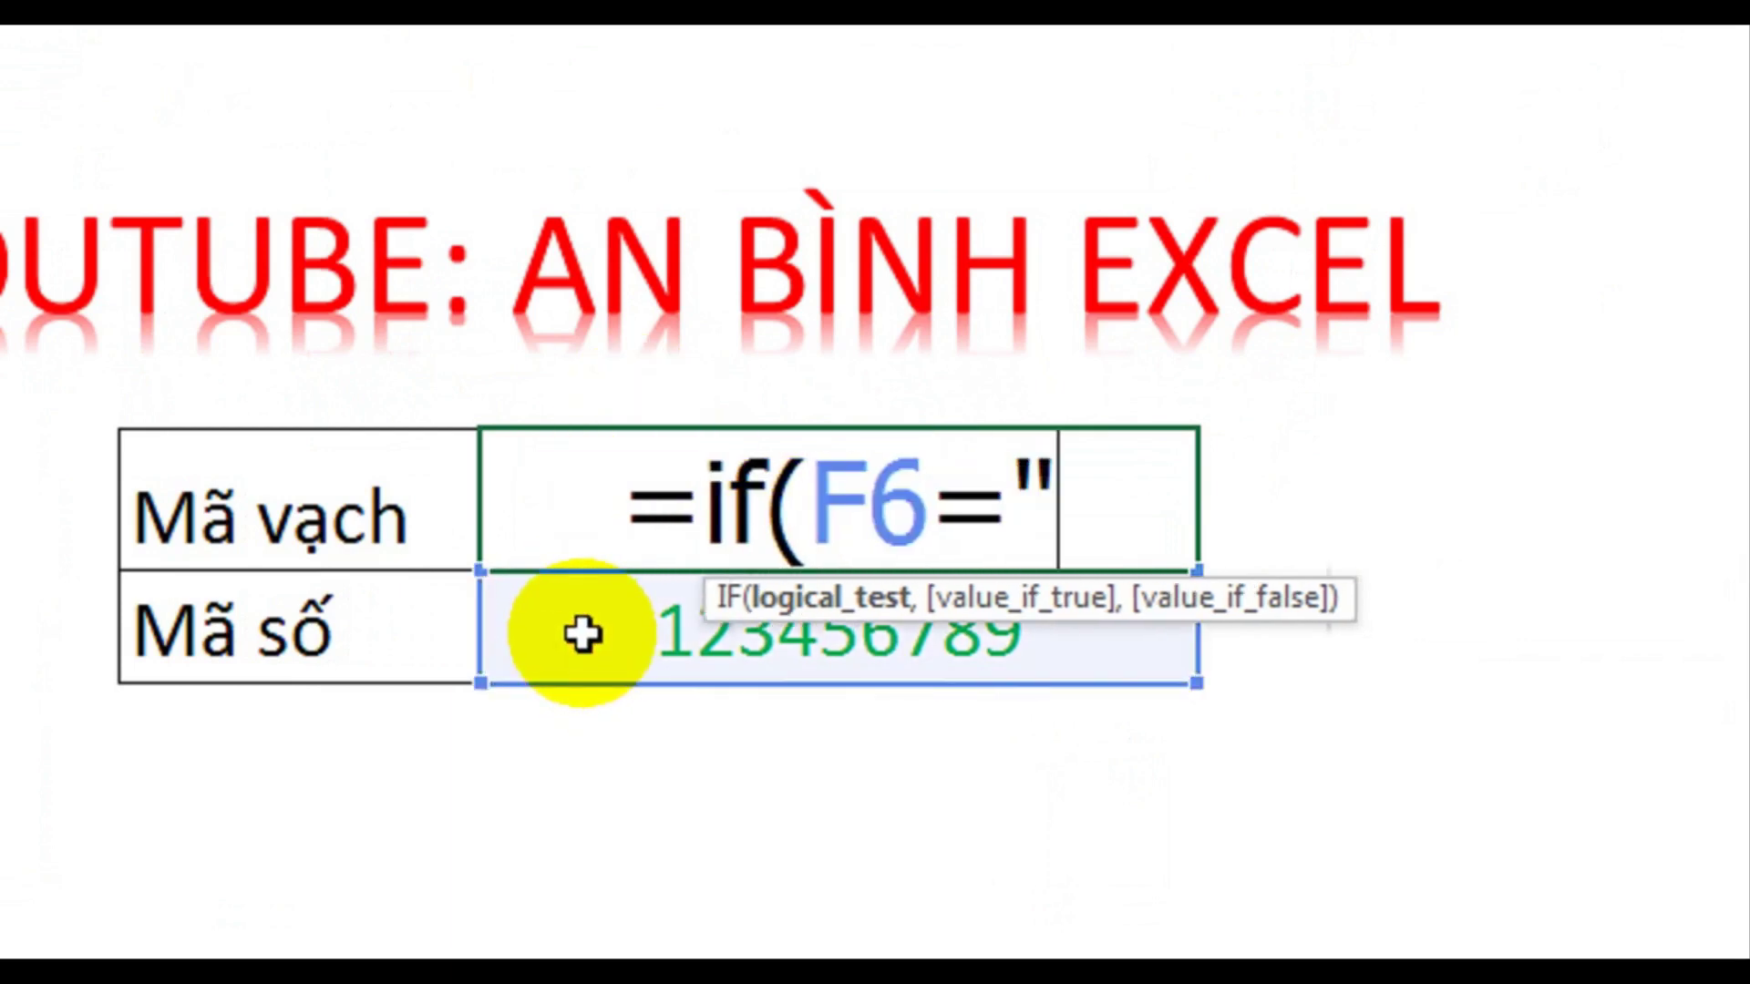
{"action": "type", "text": "\""}
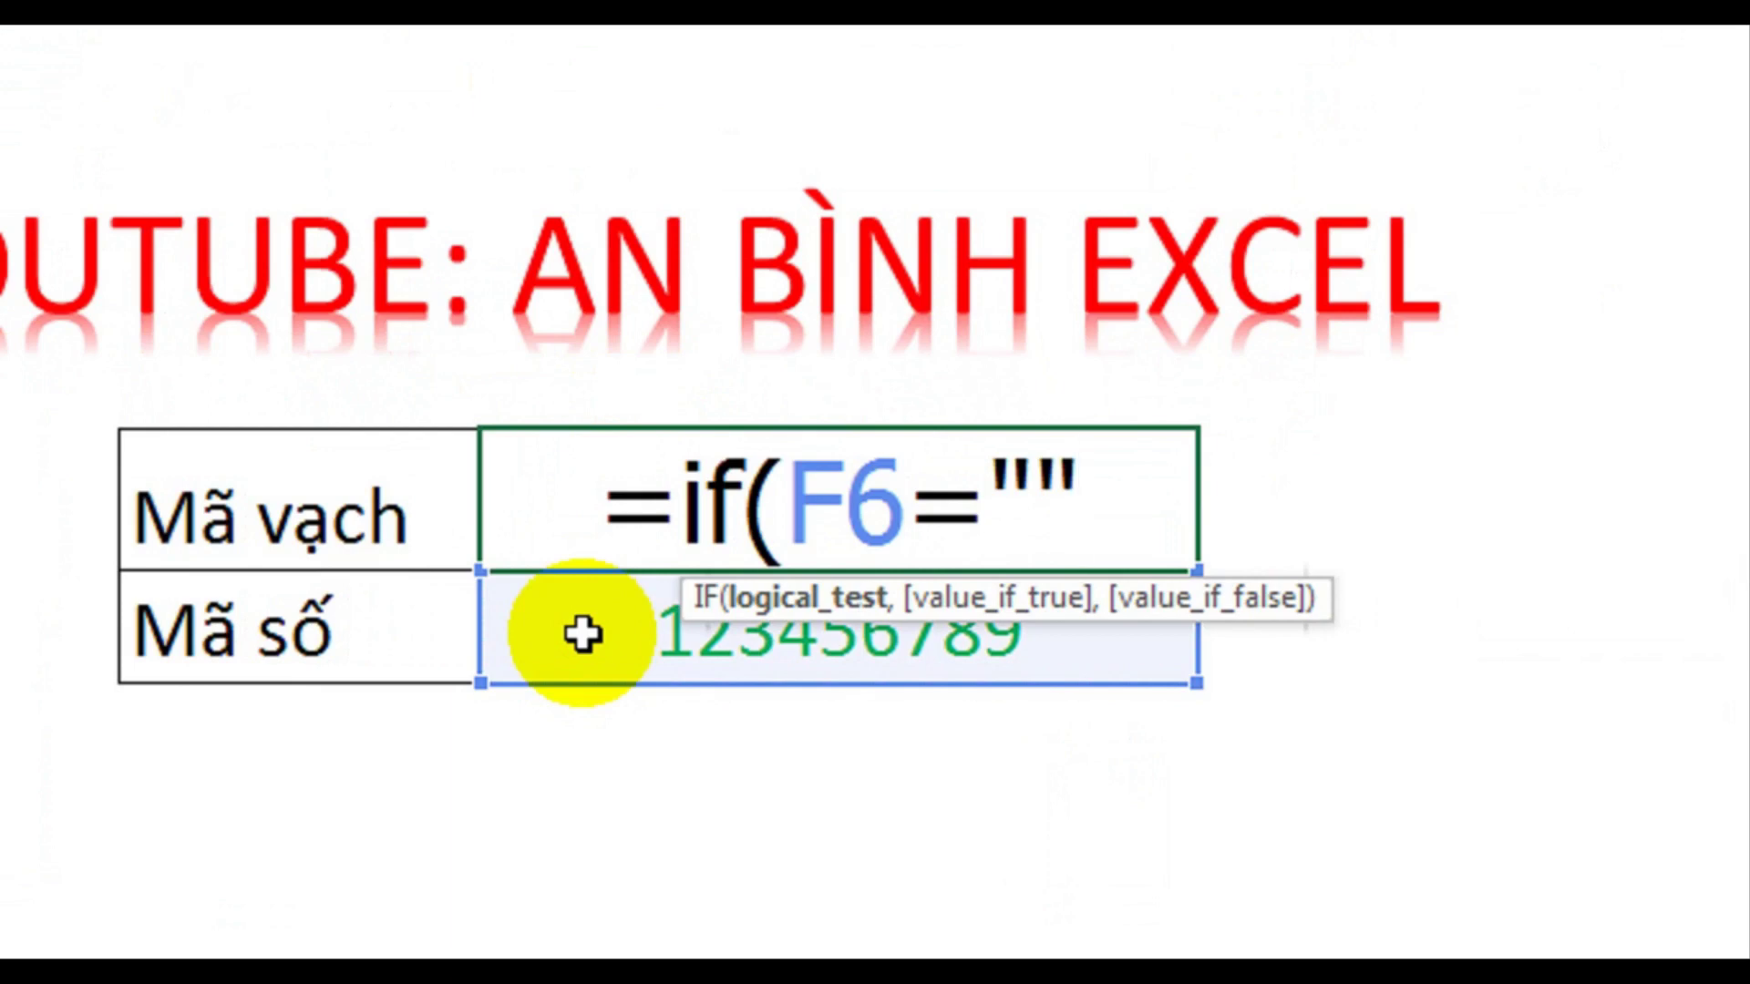
{"action": "type", "text": ","}
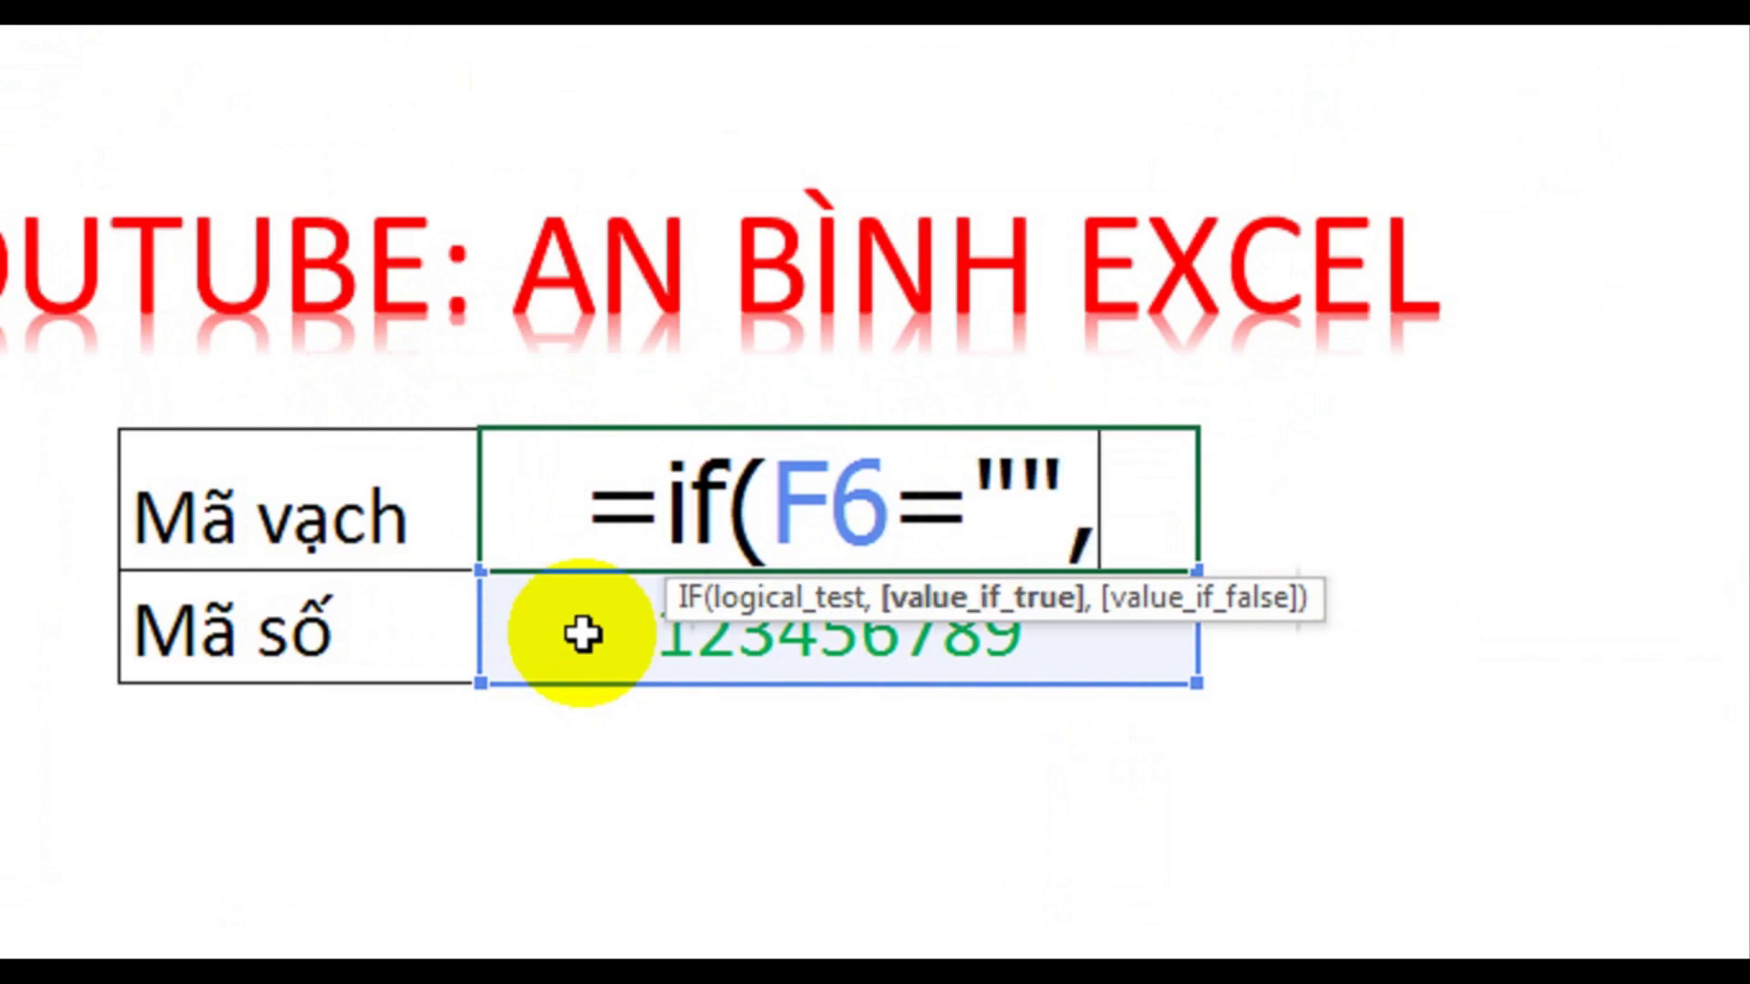
{"action": "type", "text": "\"\""}
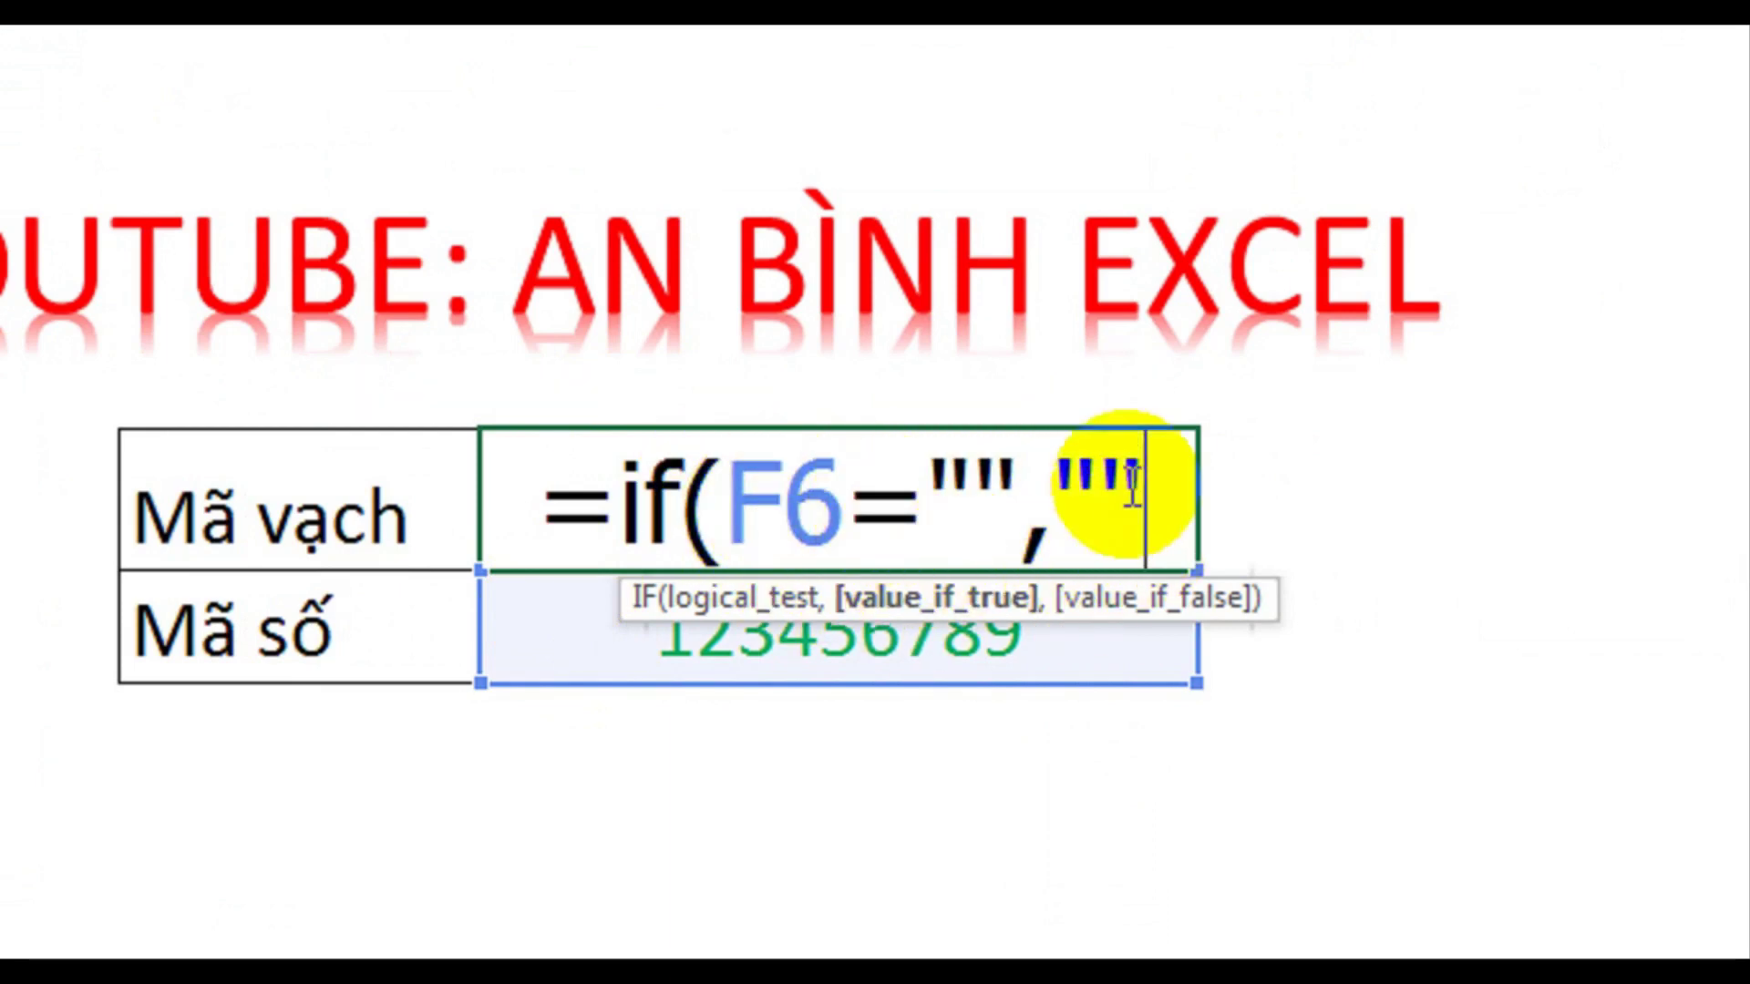
{"action": "type", "text": ","}
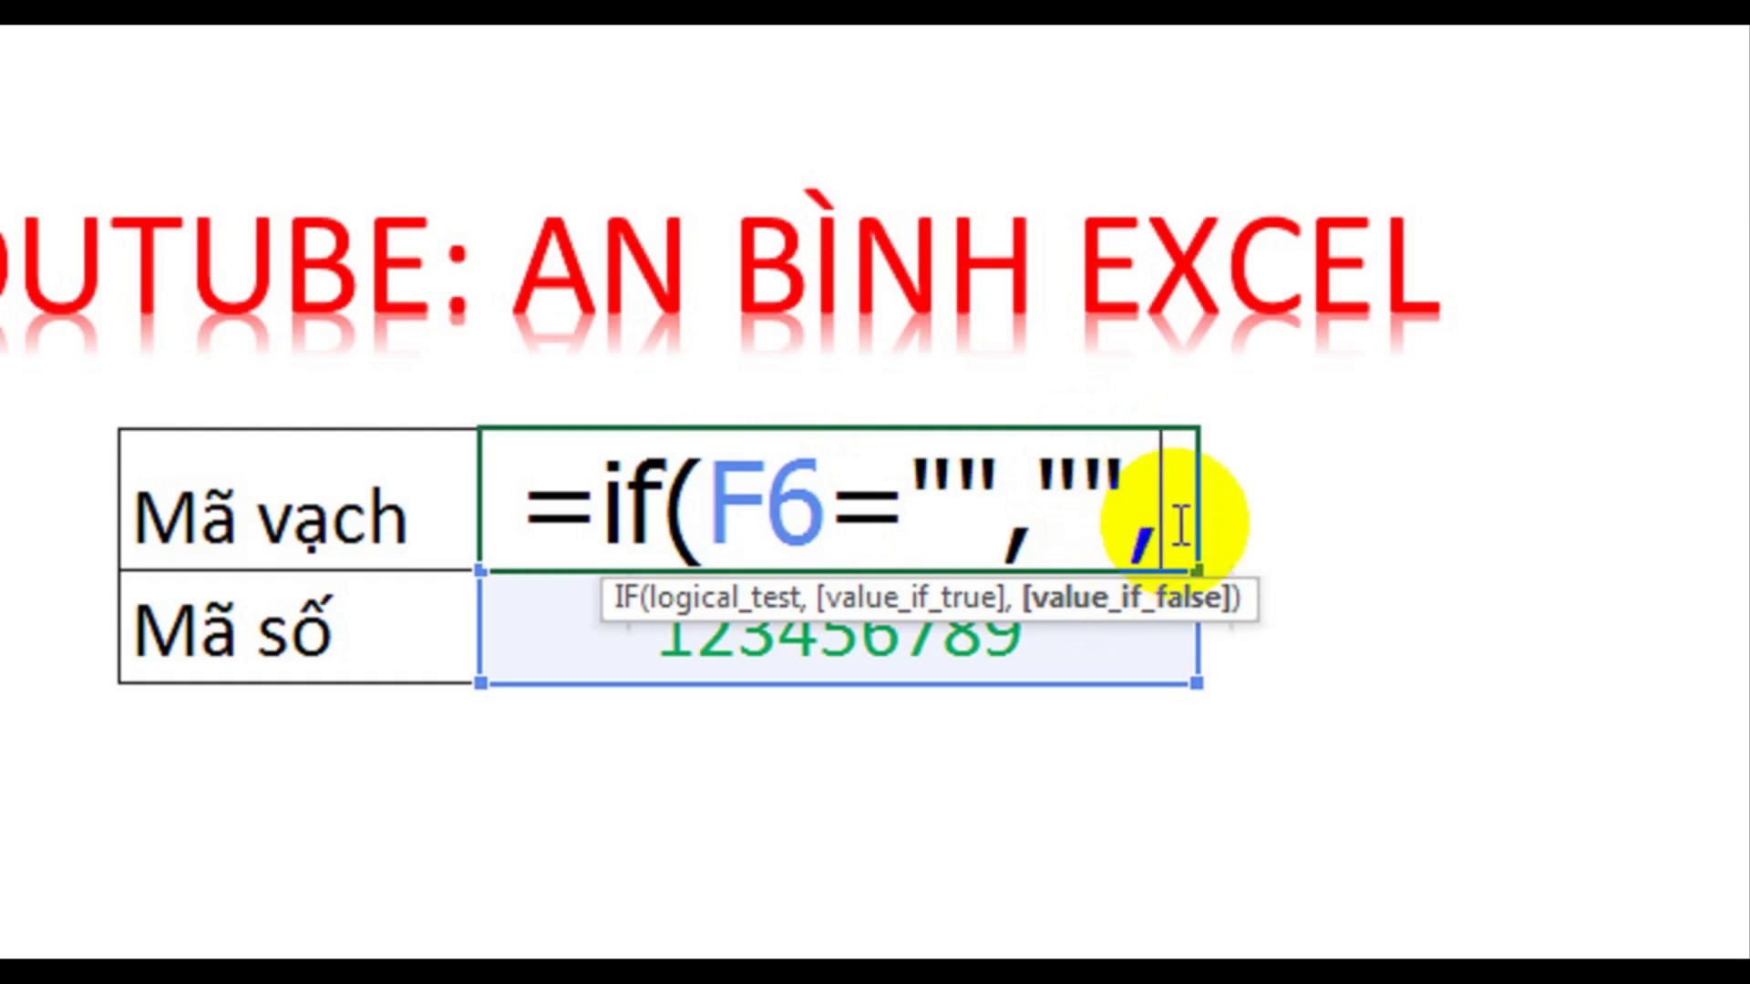
{"action": "type", "text": "\""}
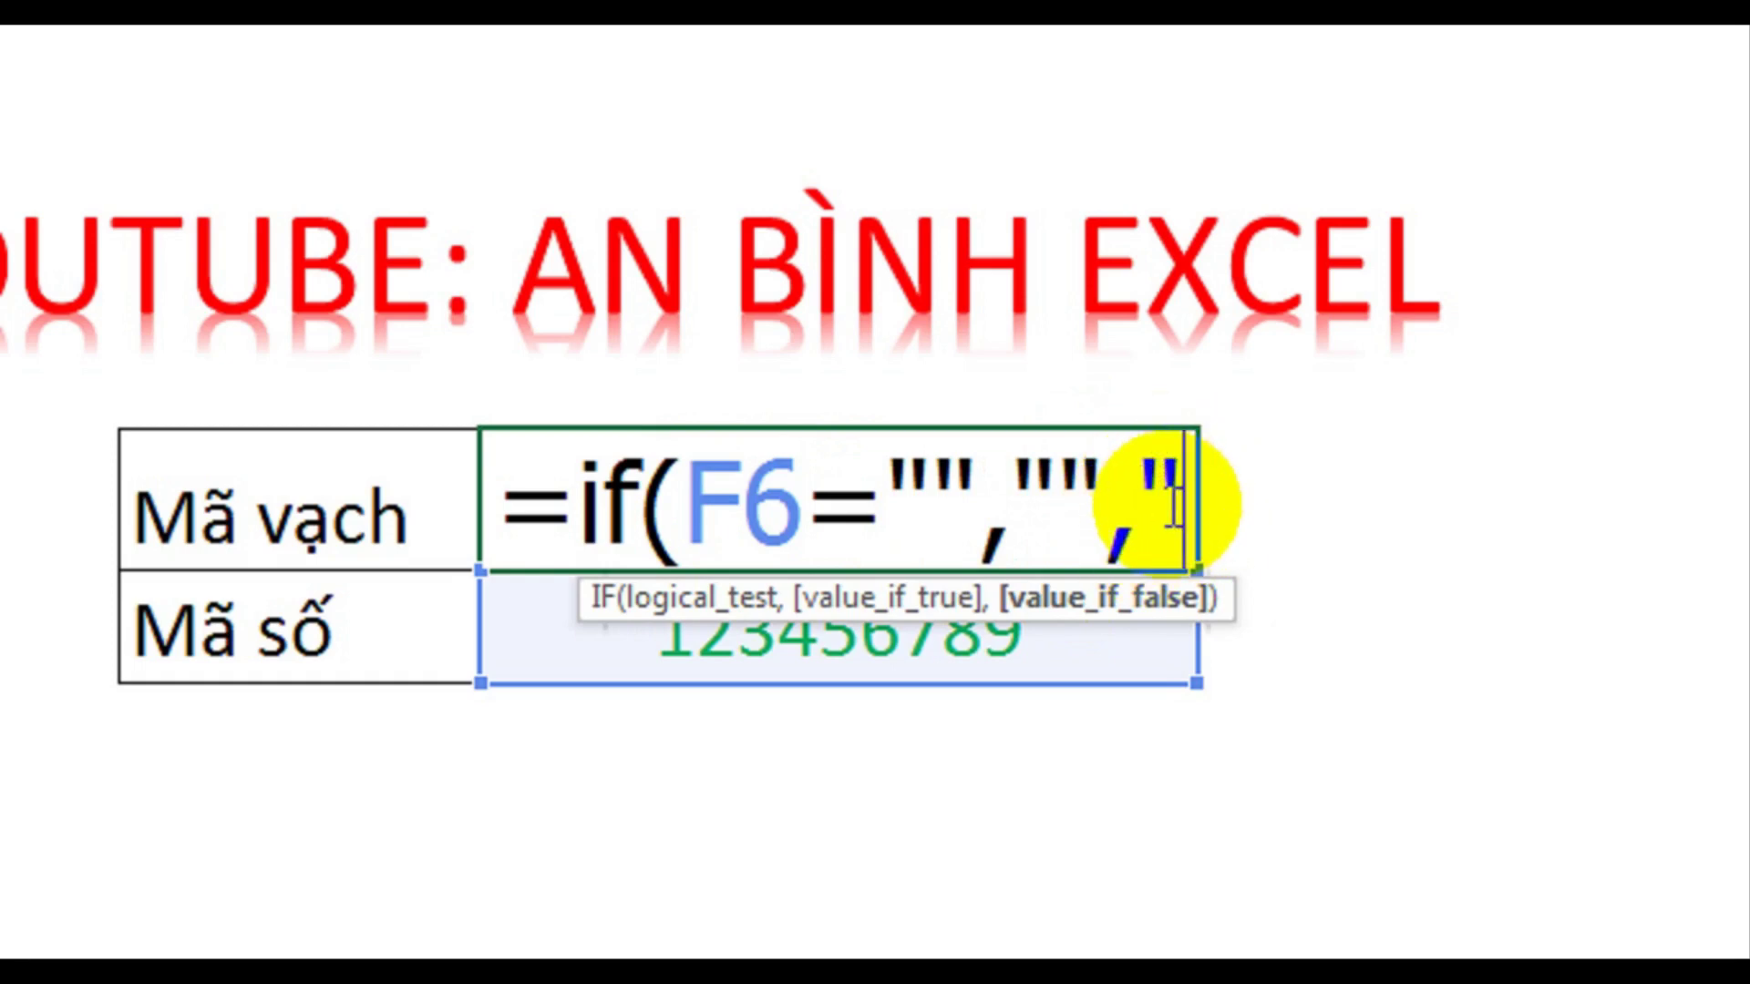
{"action": "type", "text": "*"}
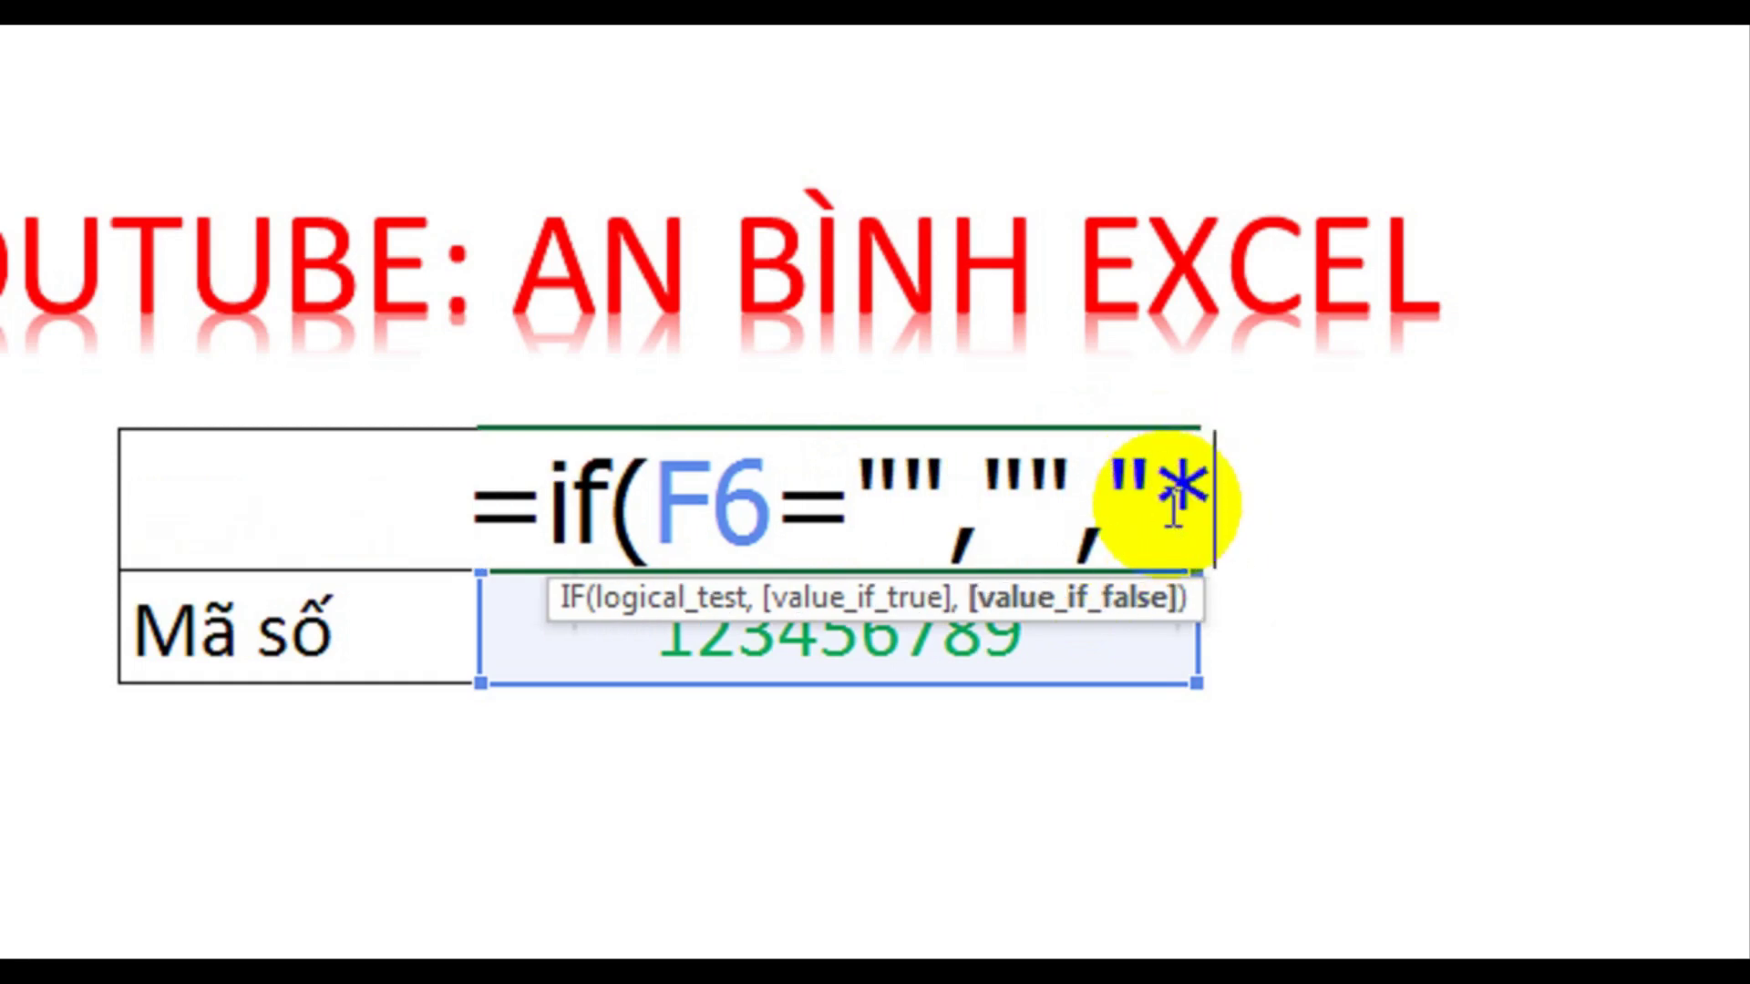
{"action": "type", "text": "\""}
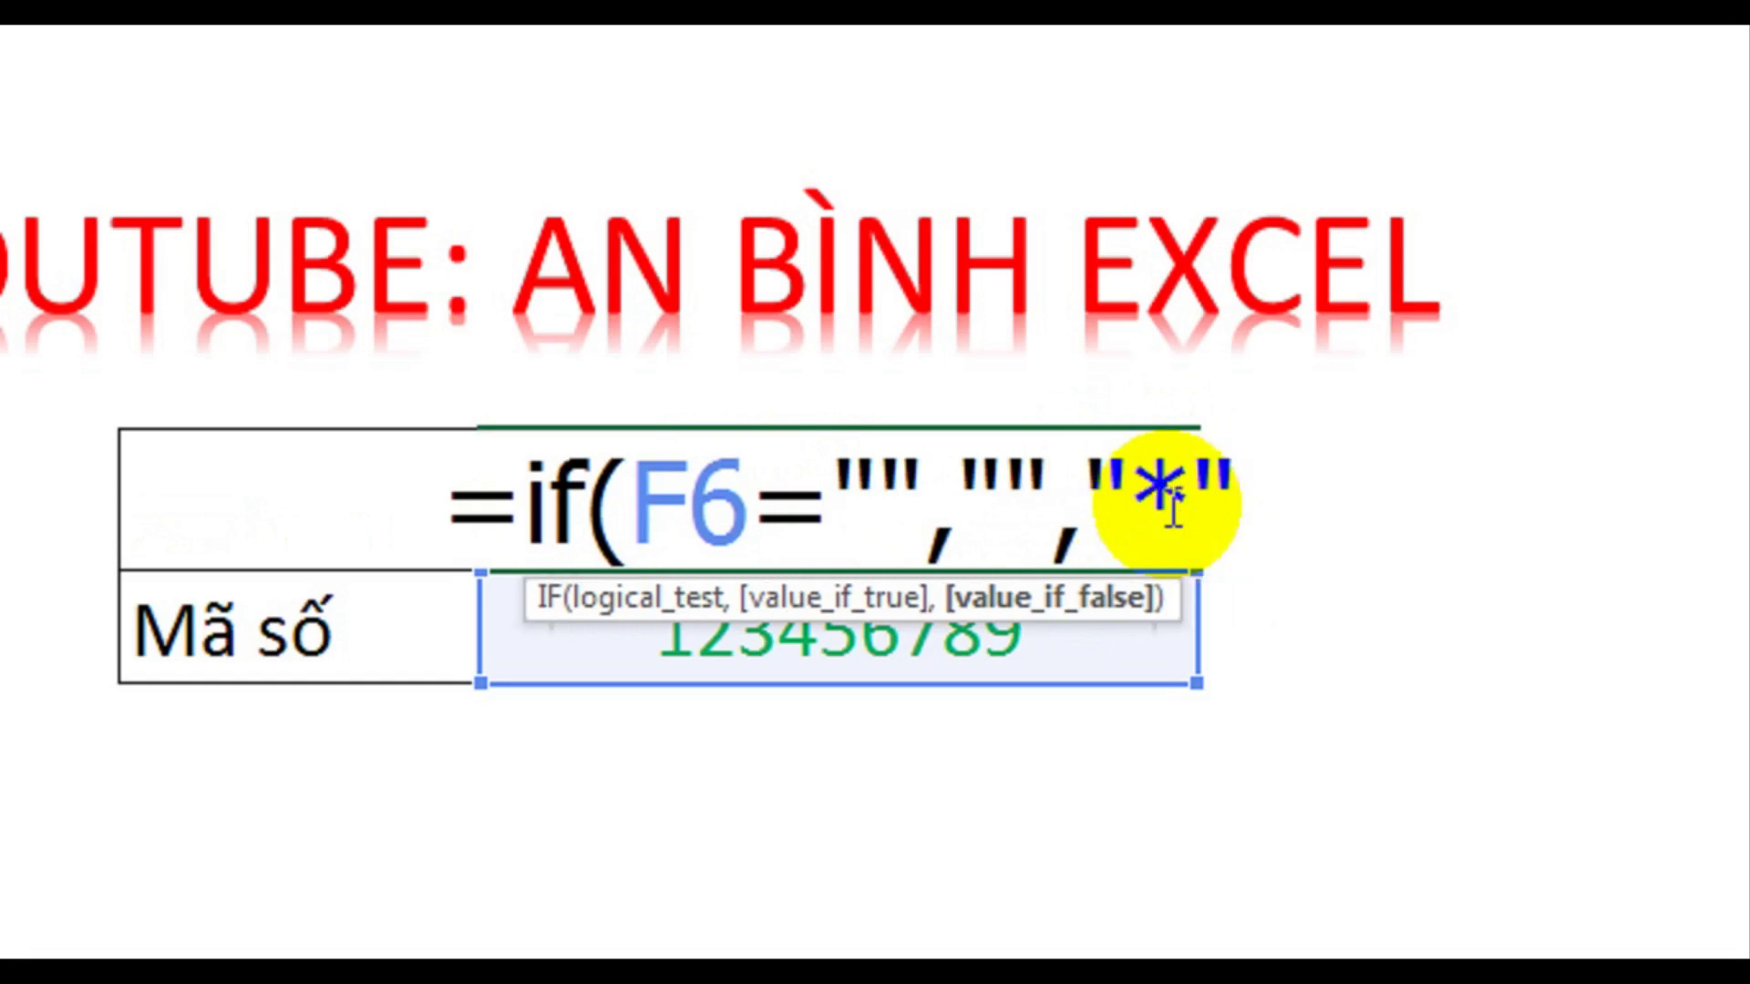
{"action": "type", "text": "&"}
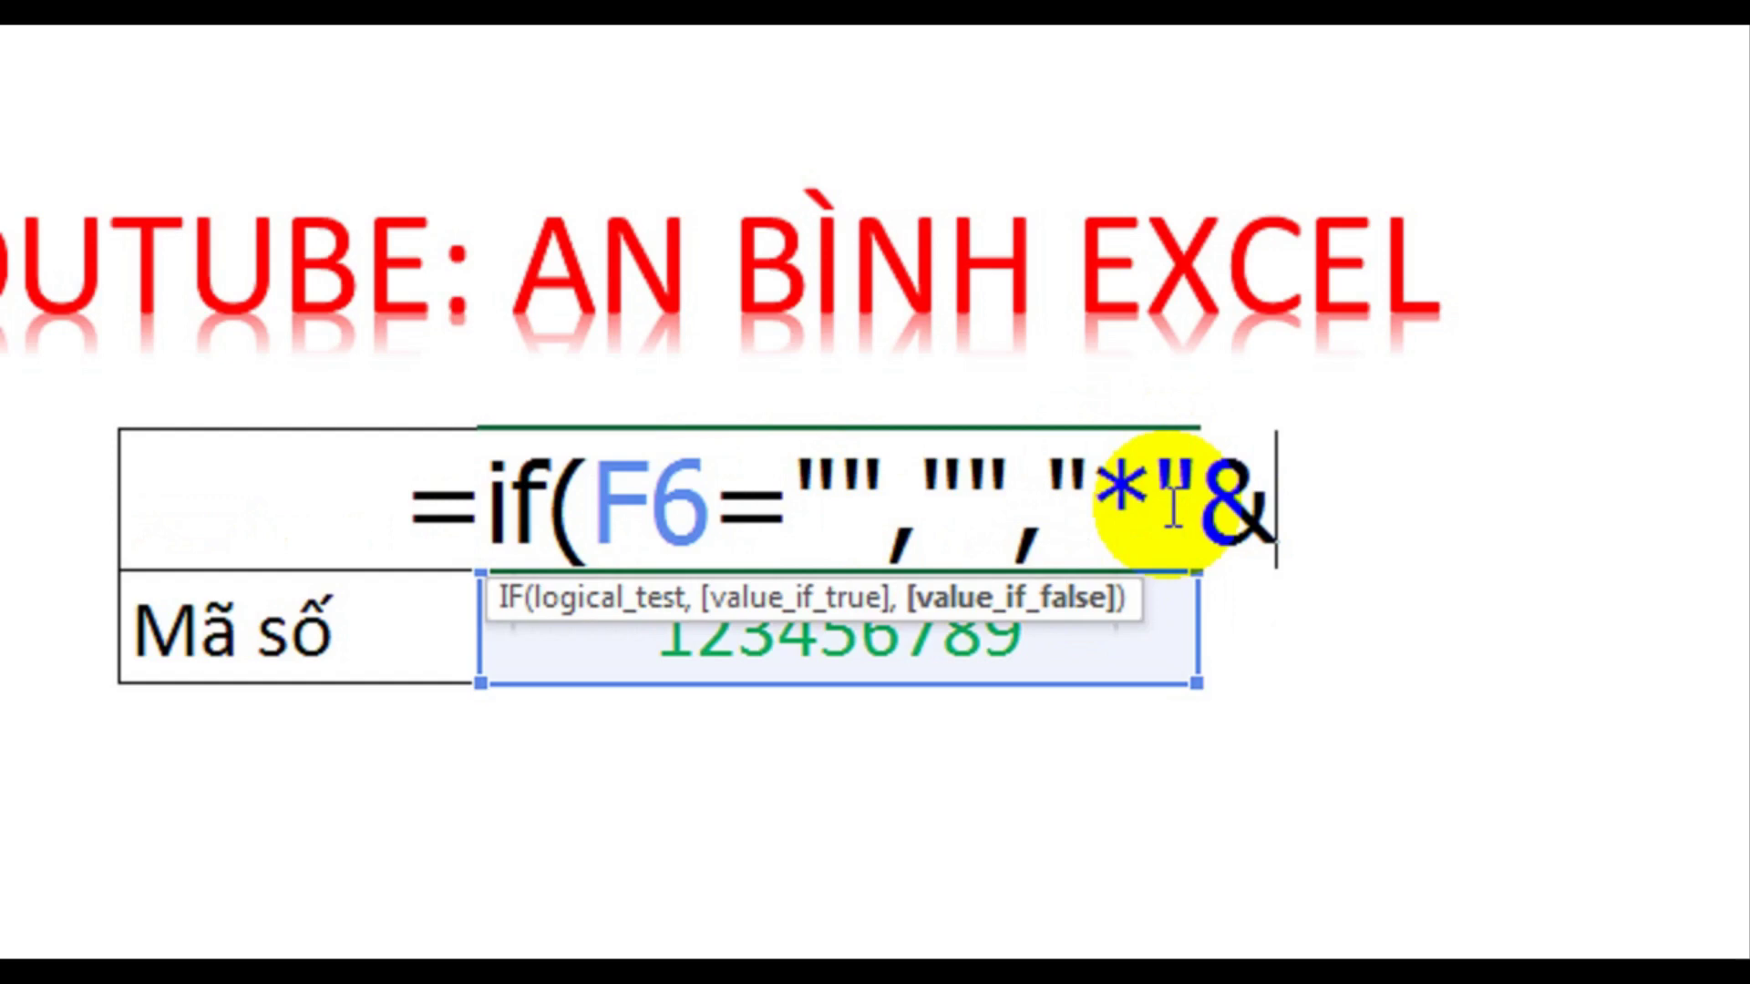
{"action": "left_click", "coordinate": [605, 653]}
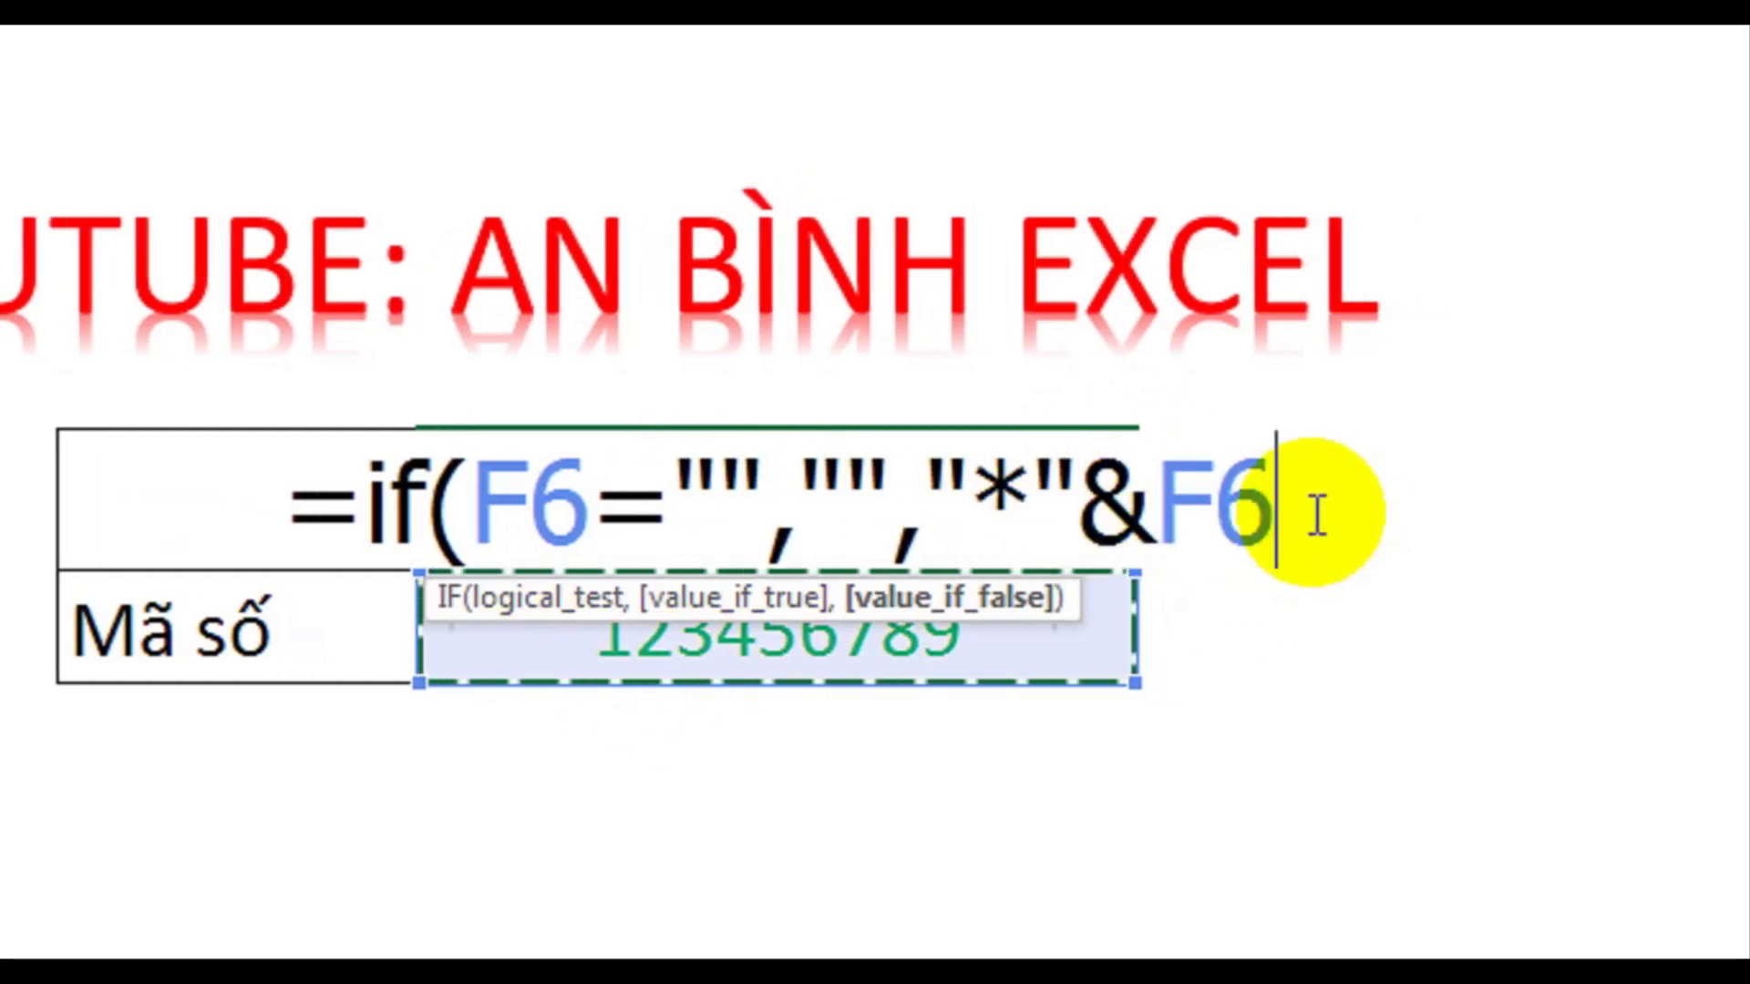
{"action": "type", "text": "&"}
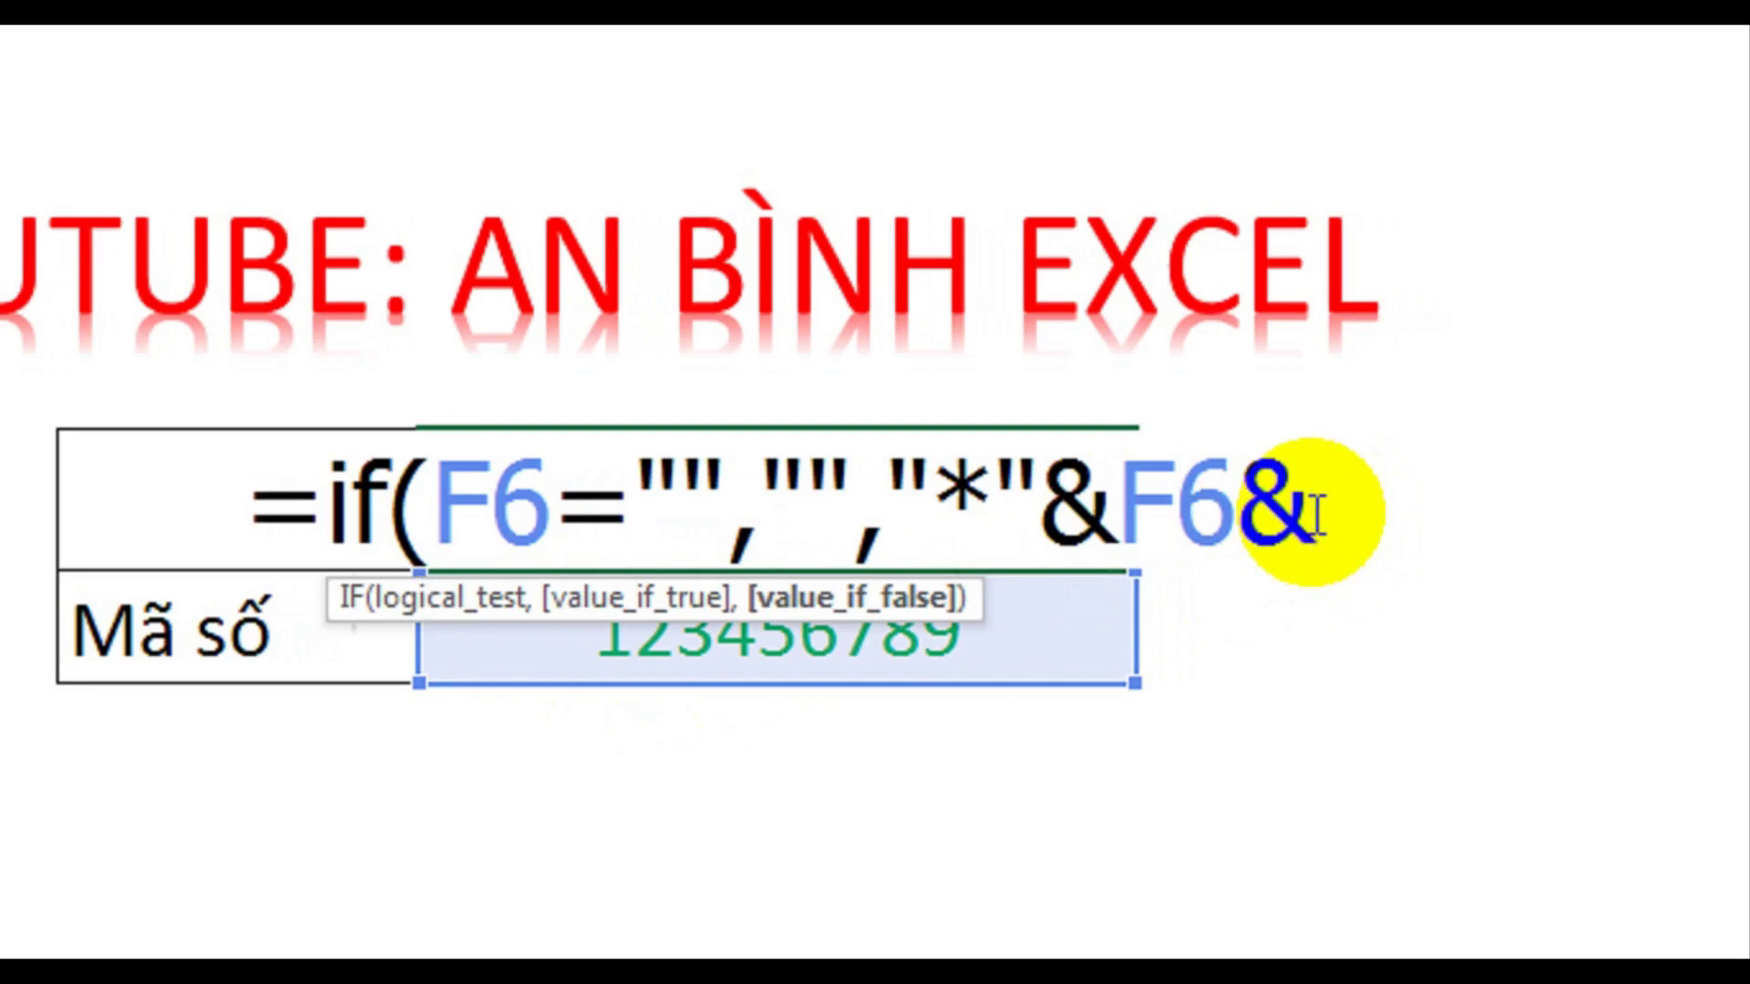
{"action": "type", "text": "\"*"}
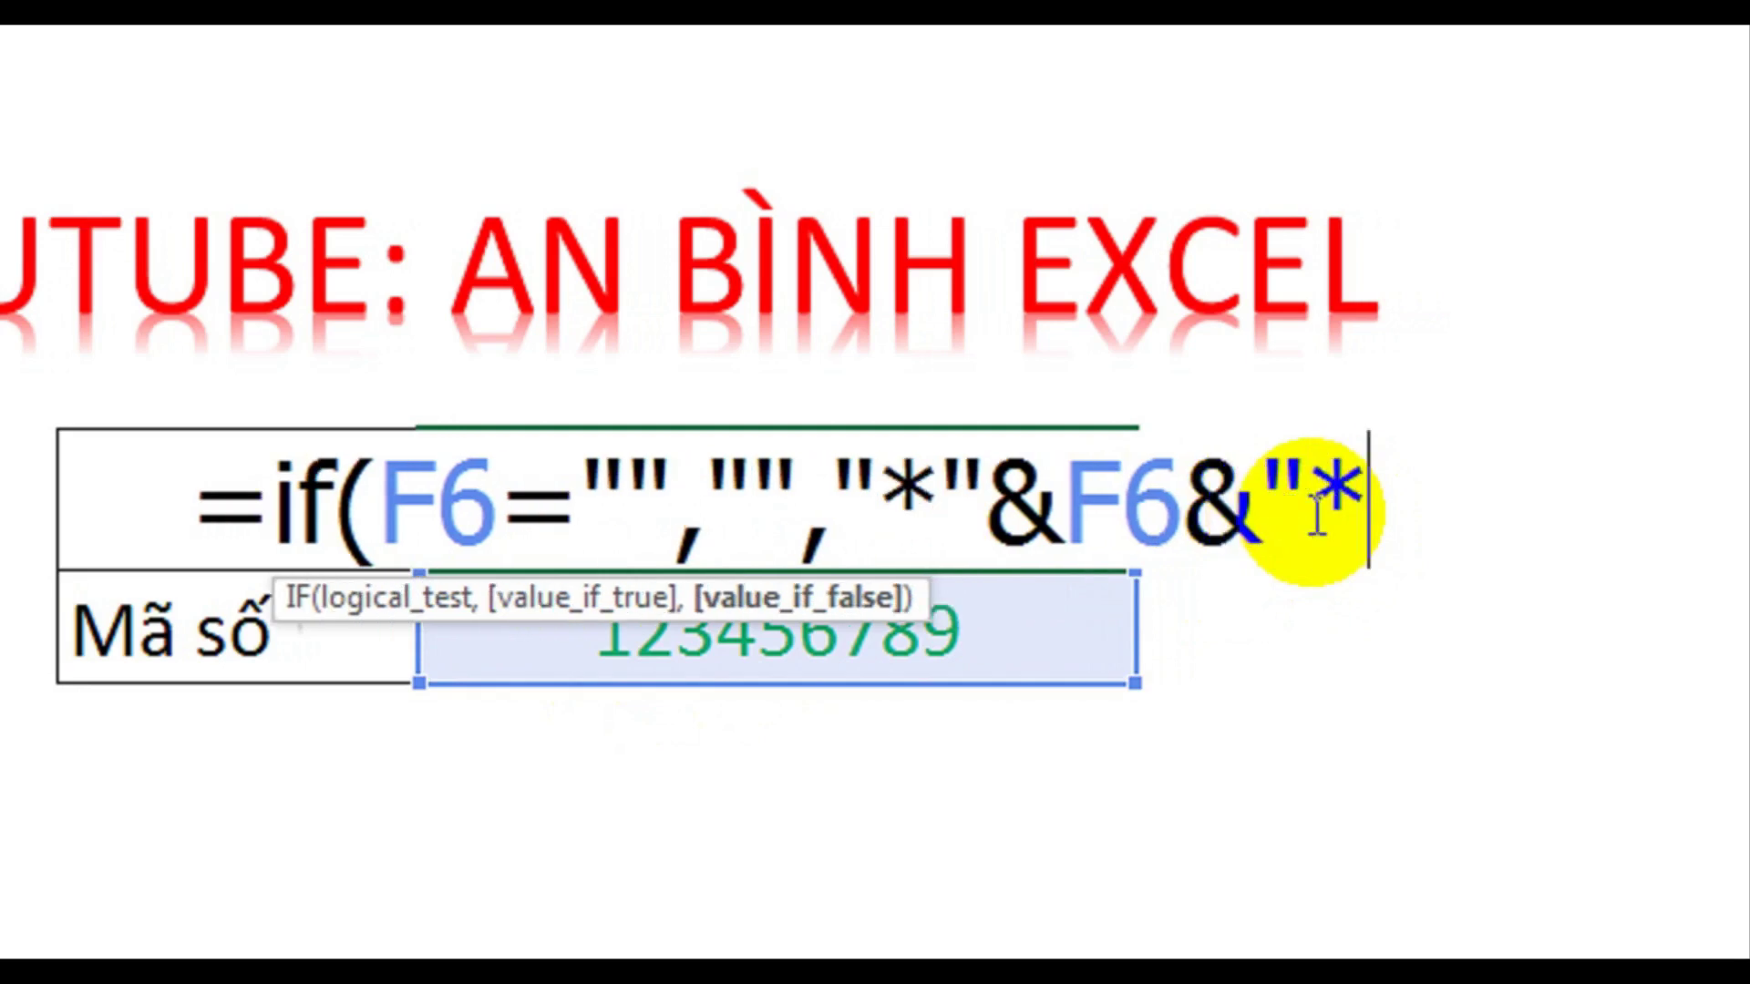
{"action": "type", "text": ")"}
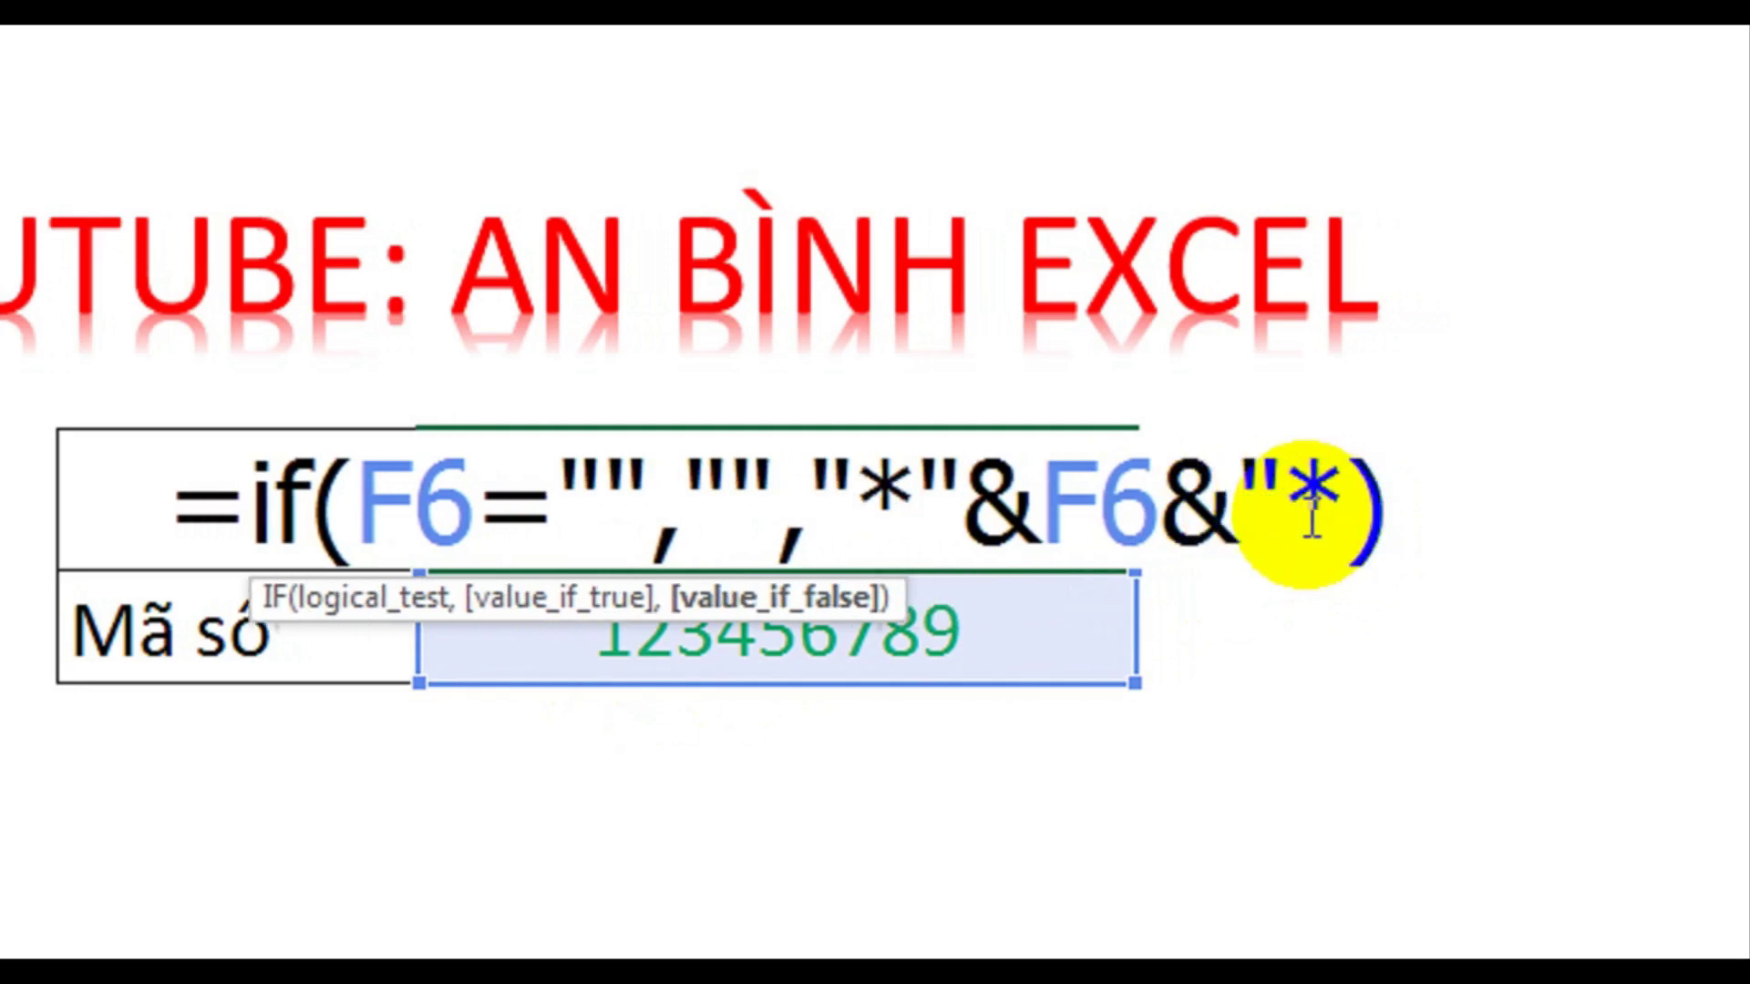
{"action": "left_click_drag", "start_coordinate": [809, 510], "coordinate": [1287, 509]}
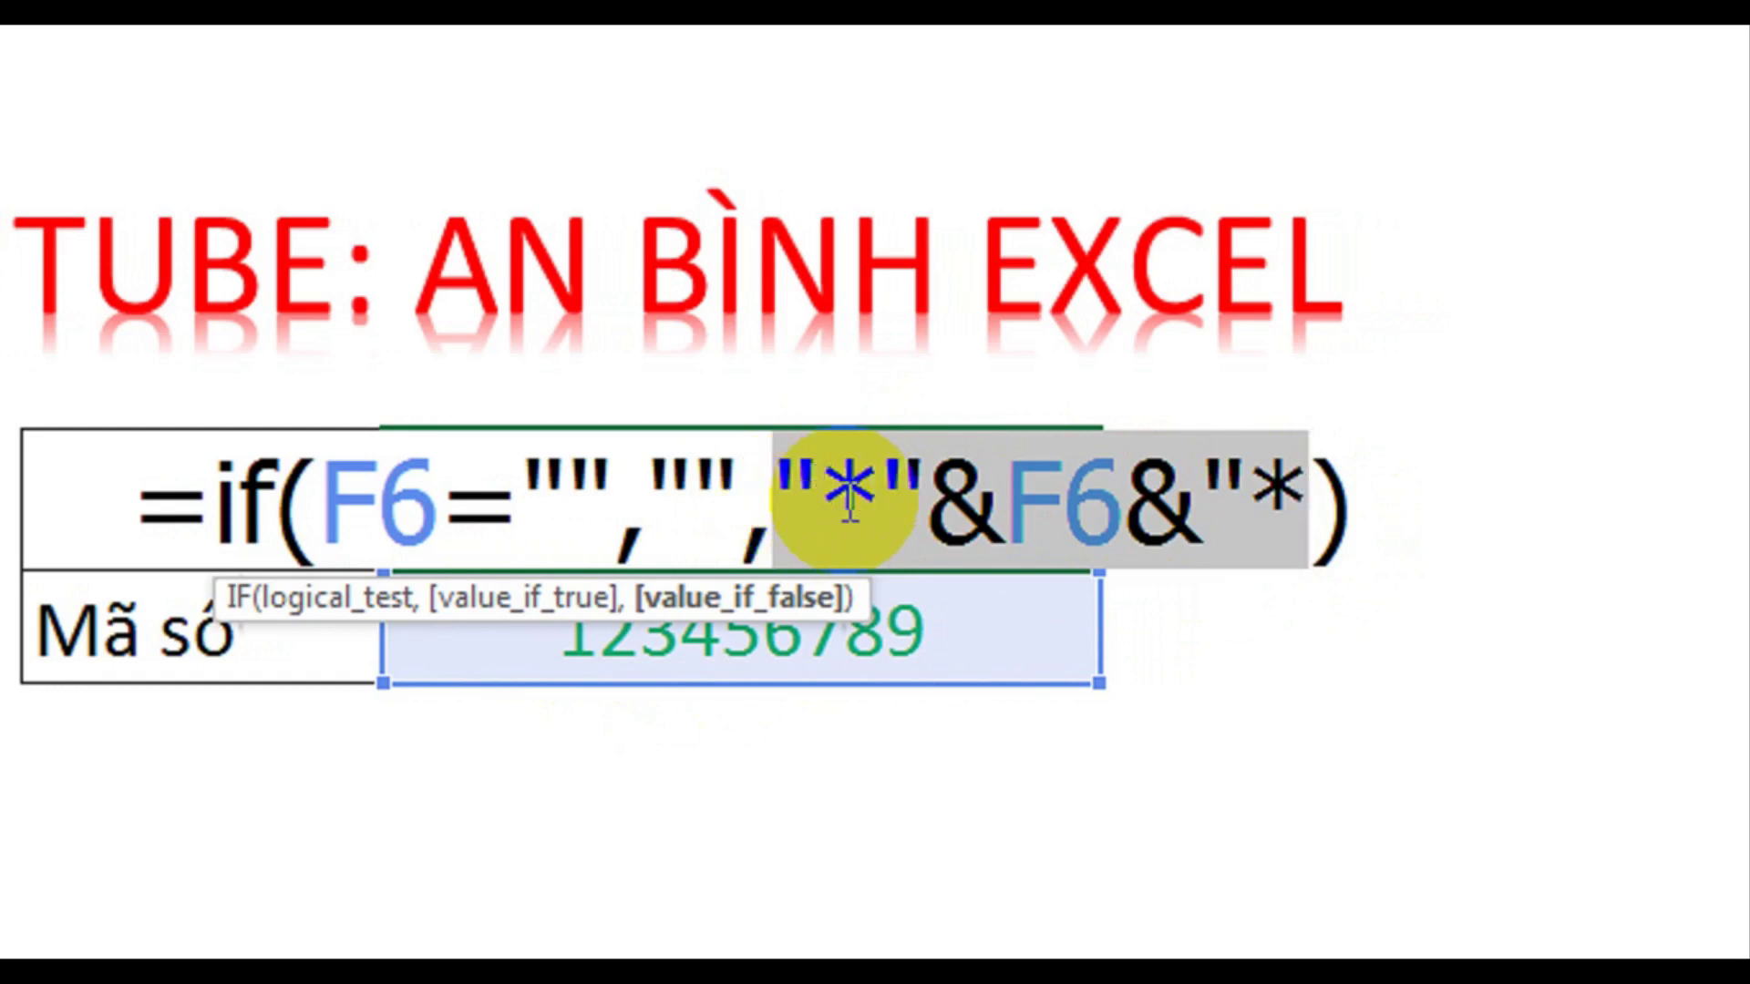
Step: Add the closing quote after the last asterisk and commit, so F5 shows *123456789*
{"action": "left_click", "coordinate": [1308, 484]}
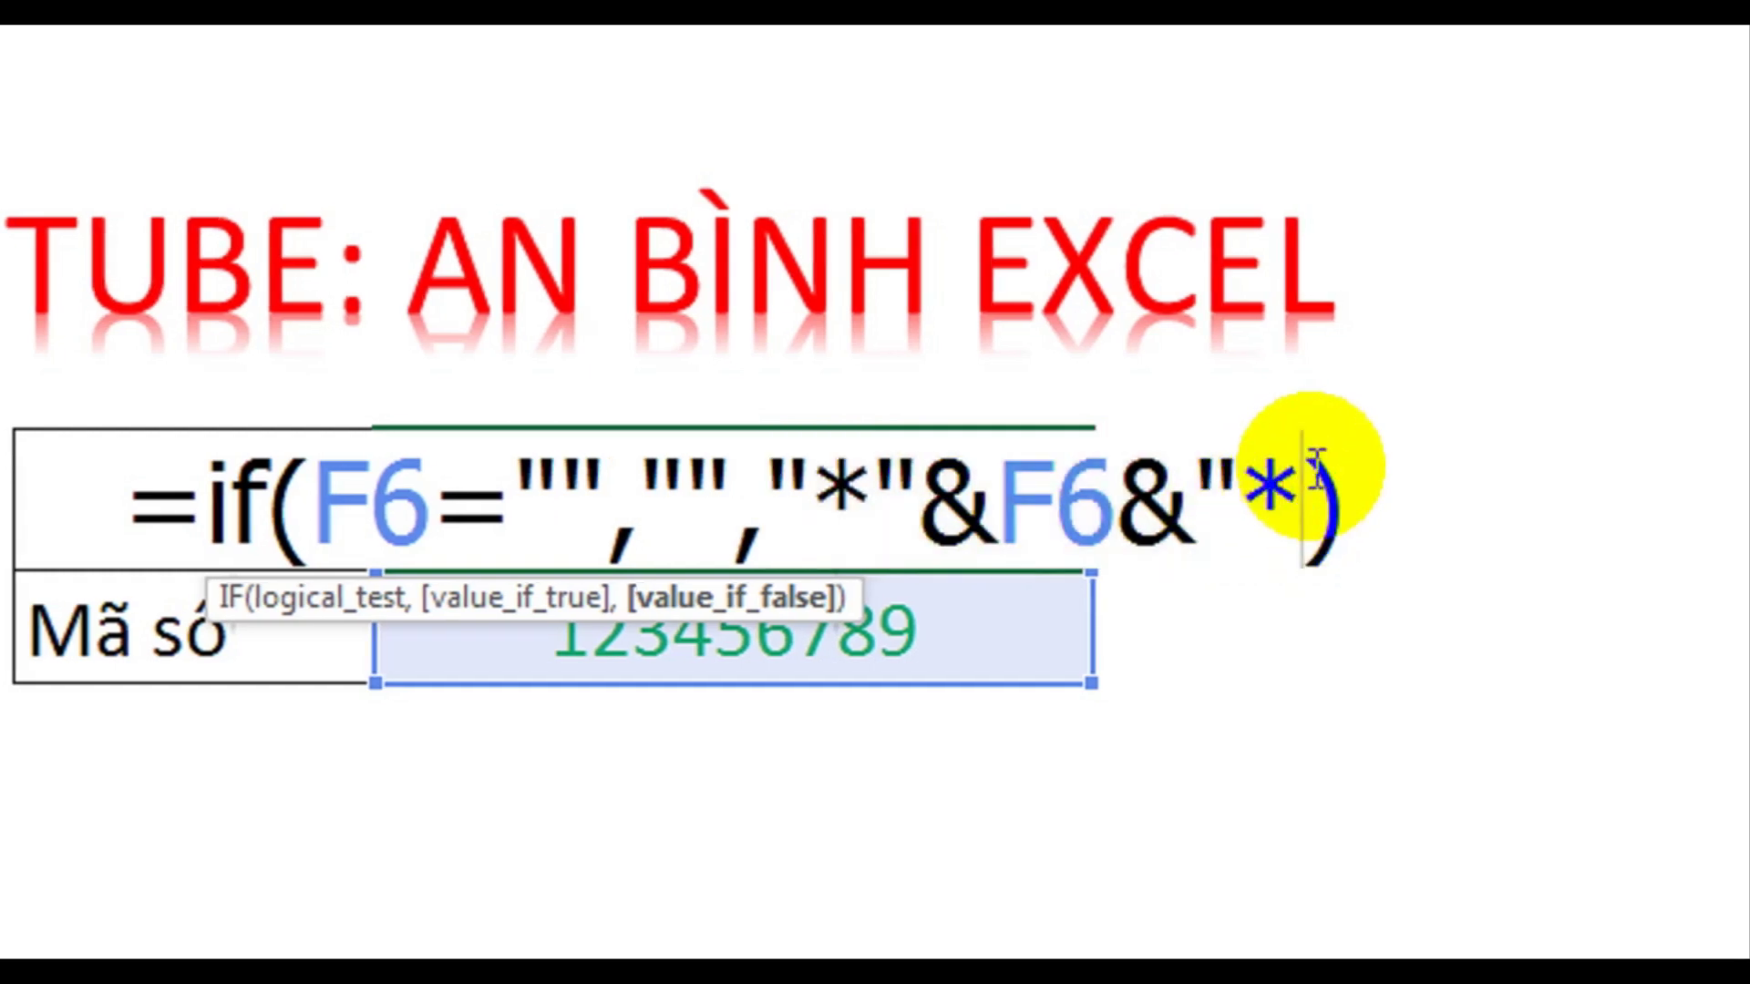
{"action": "type", "text": "\""}
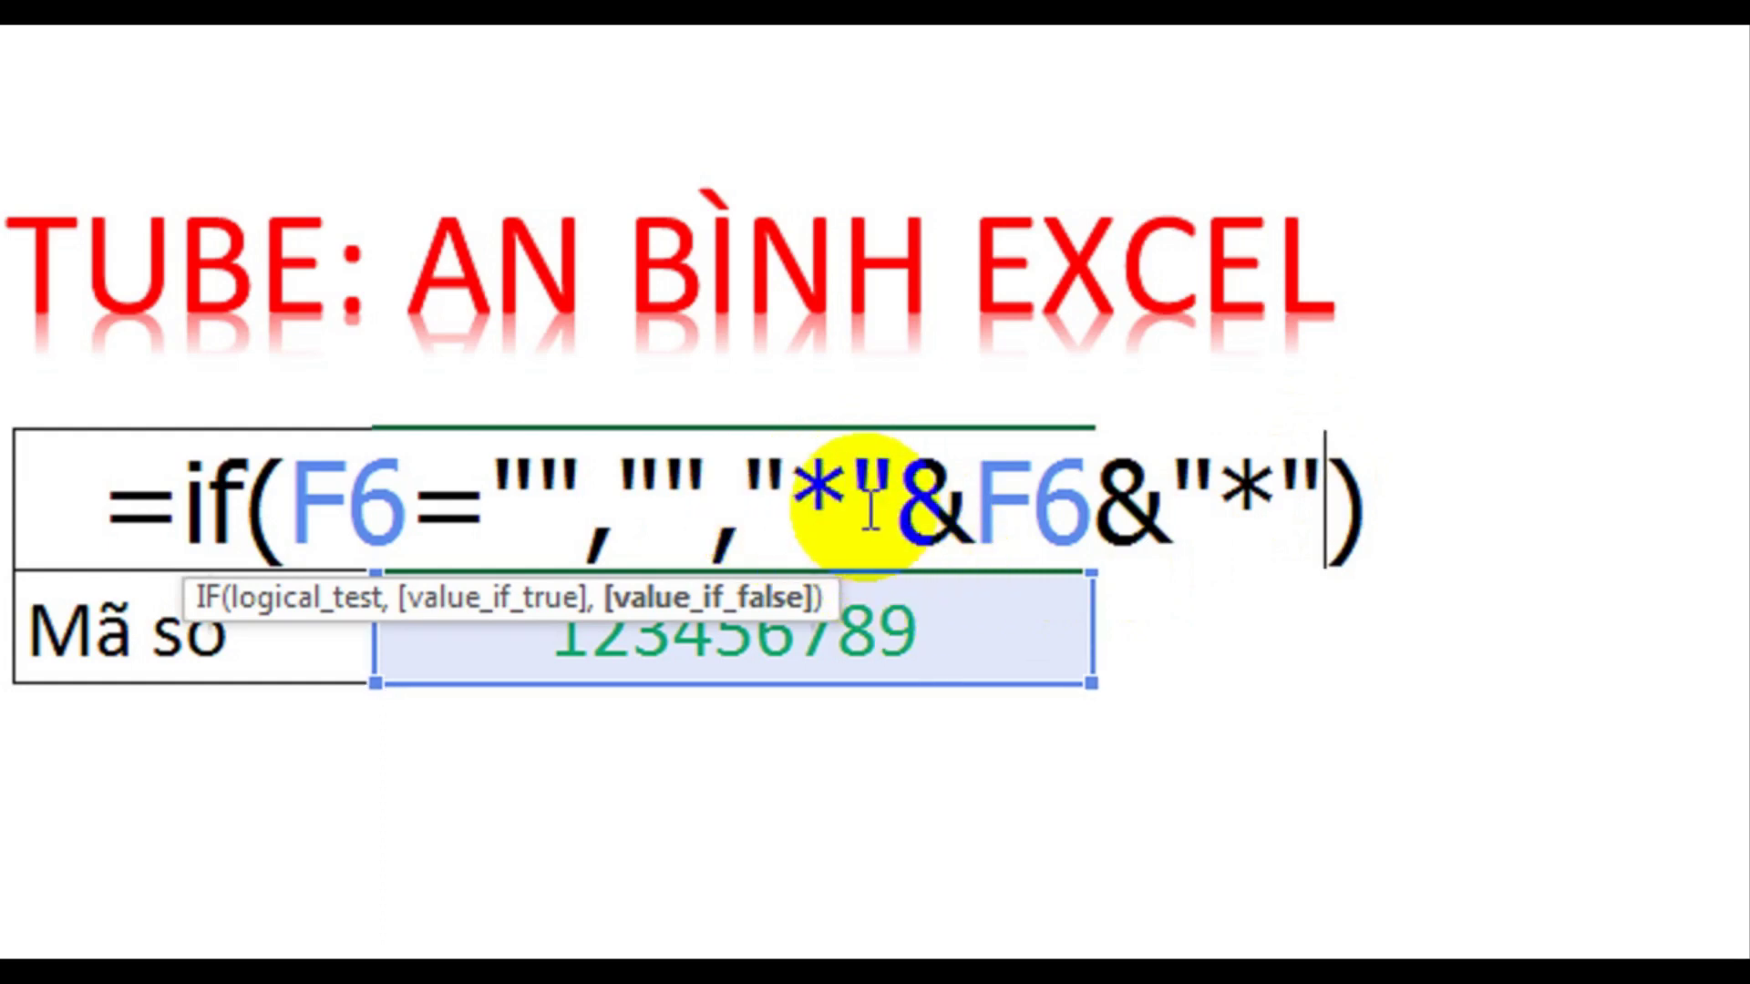
{"action": "key", "text": "Return"}
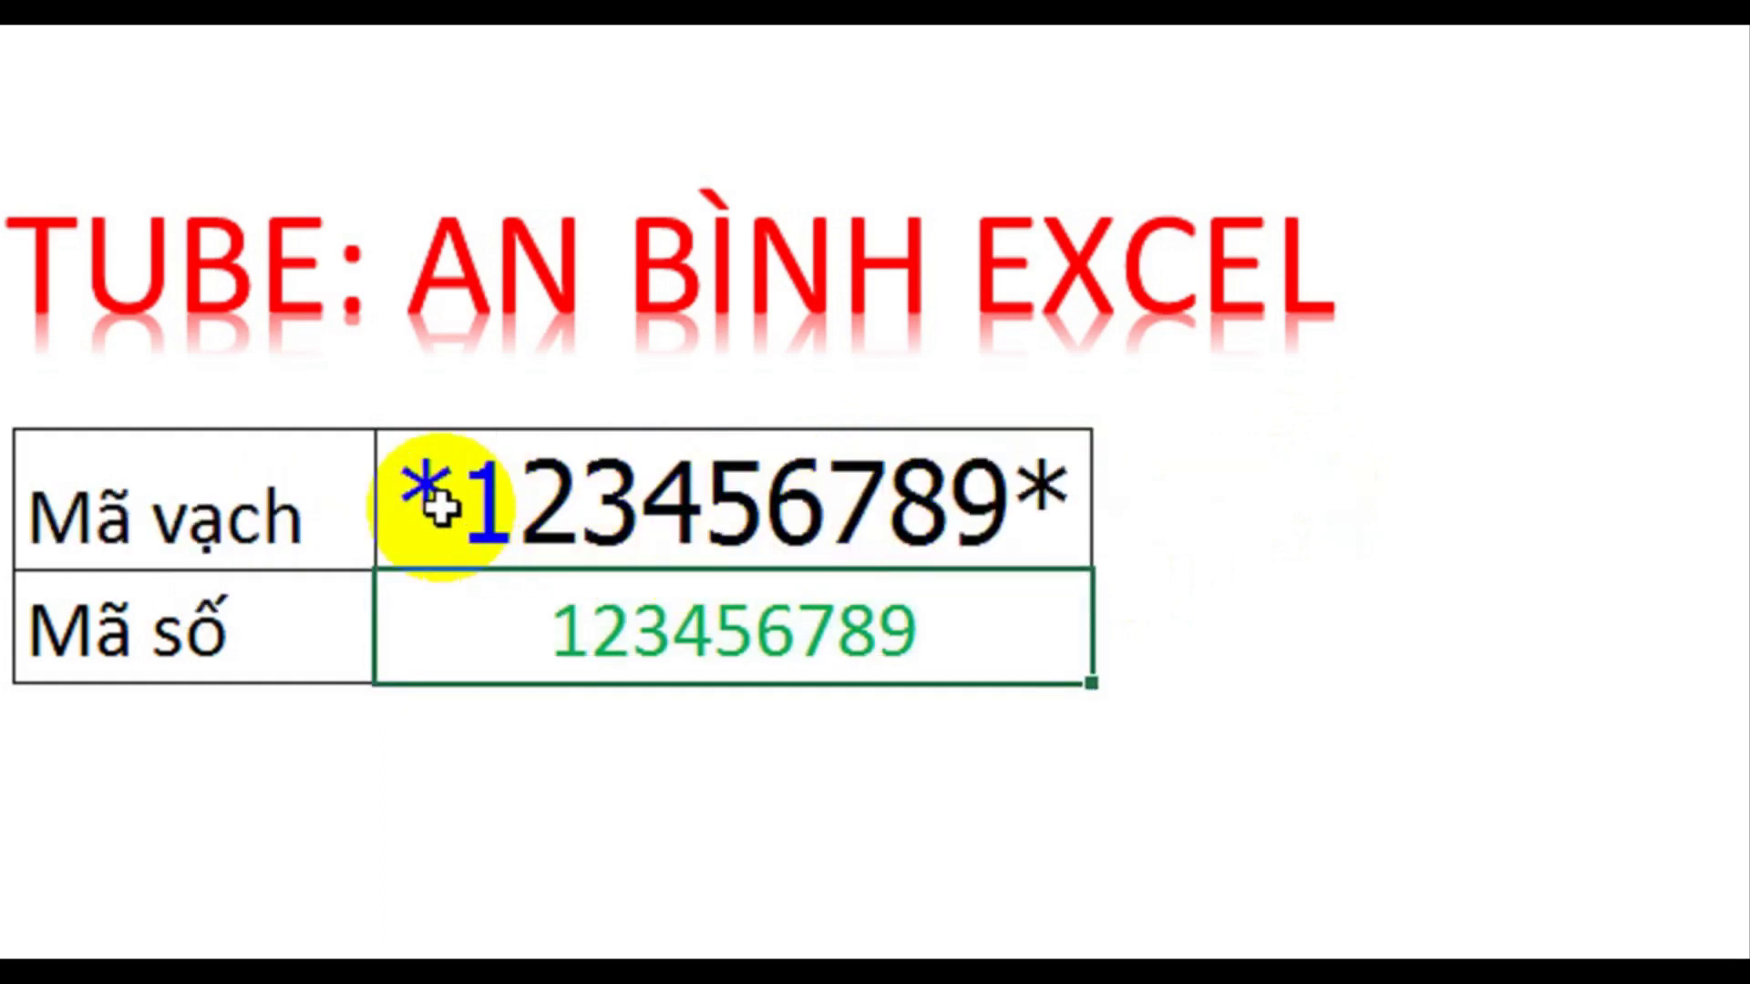
{"action": "left_click", "coordinate": [512, 498]}
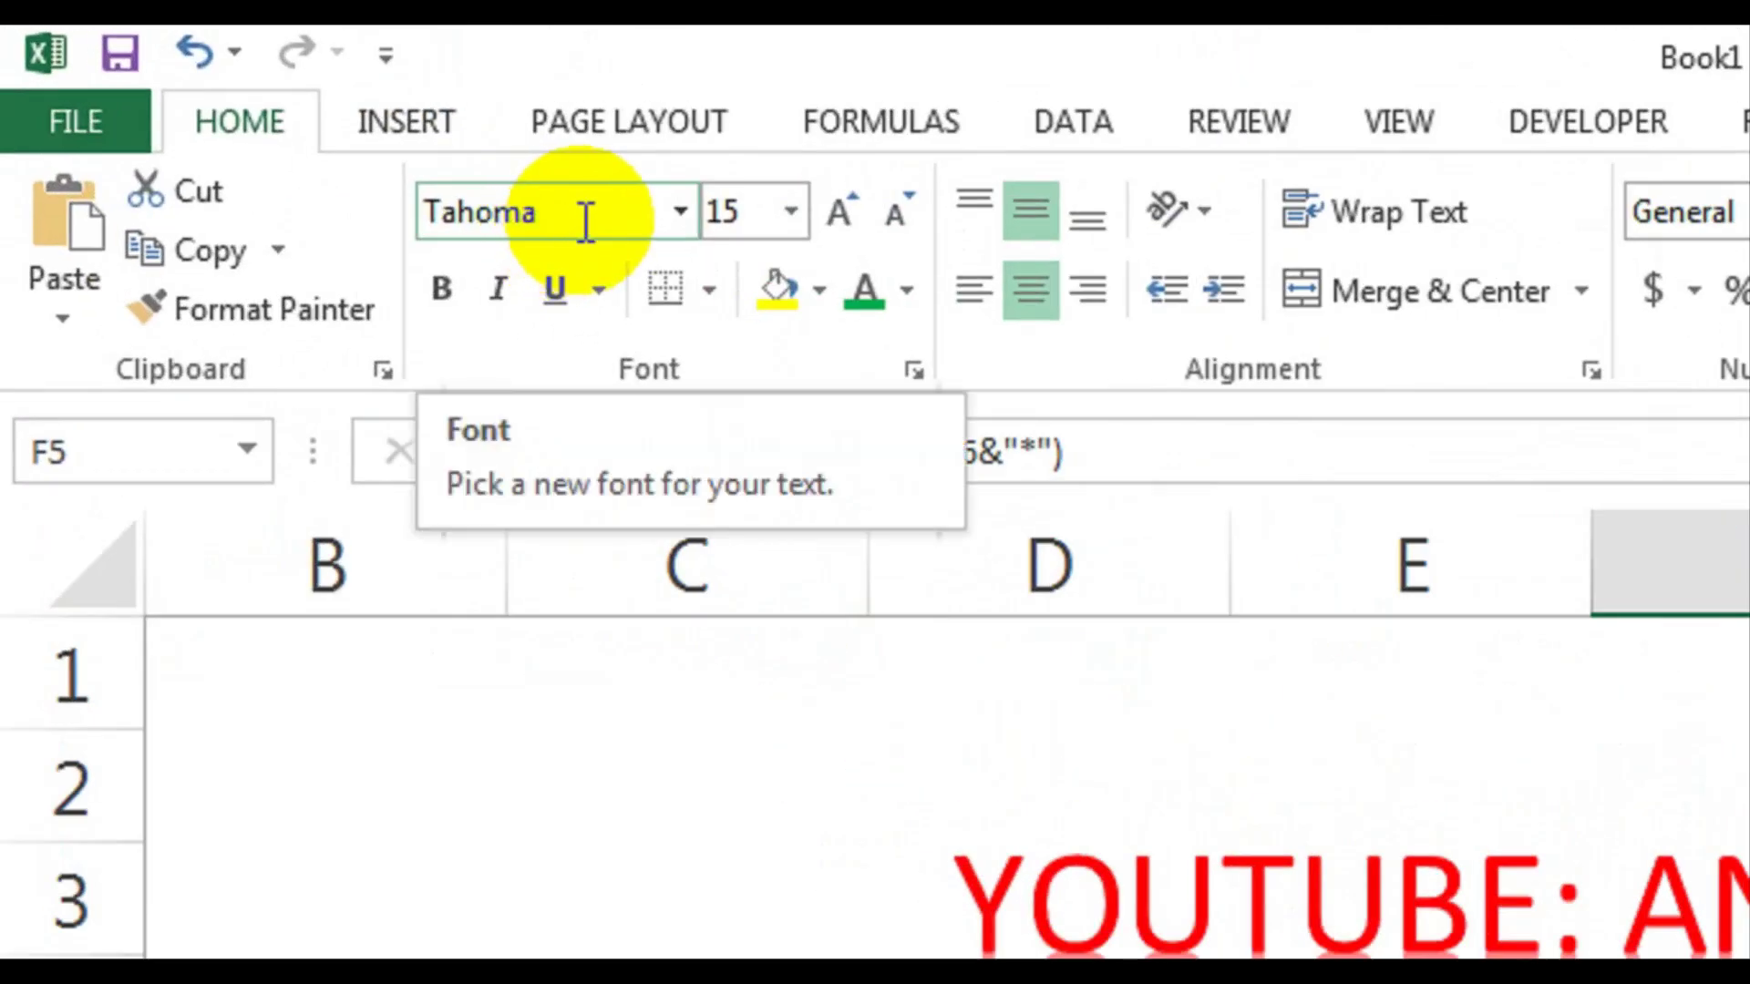
Step: Change F5's font from Tahoma to 3 of 9 Barcode in the Font name box
{"action": "left_click", "coordinate": [586, 219]}
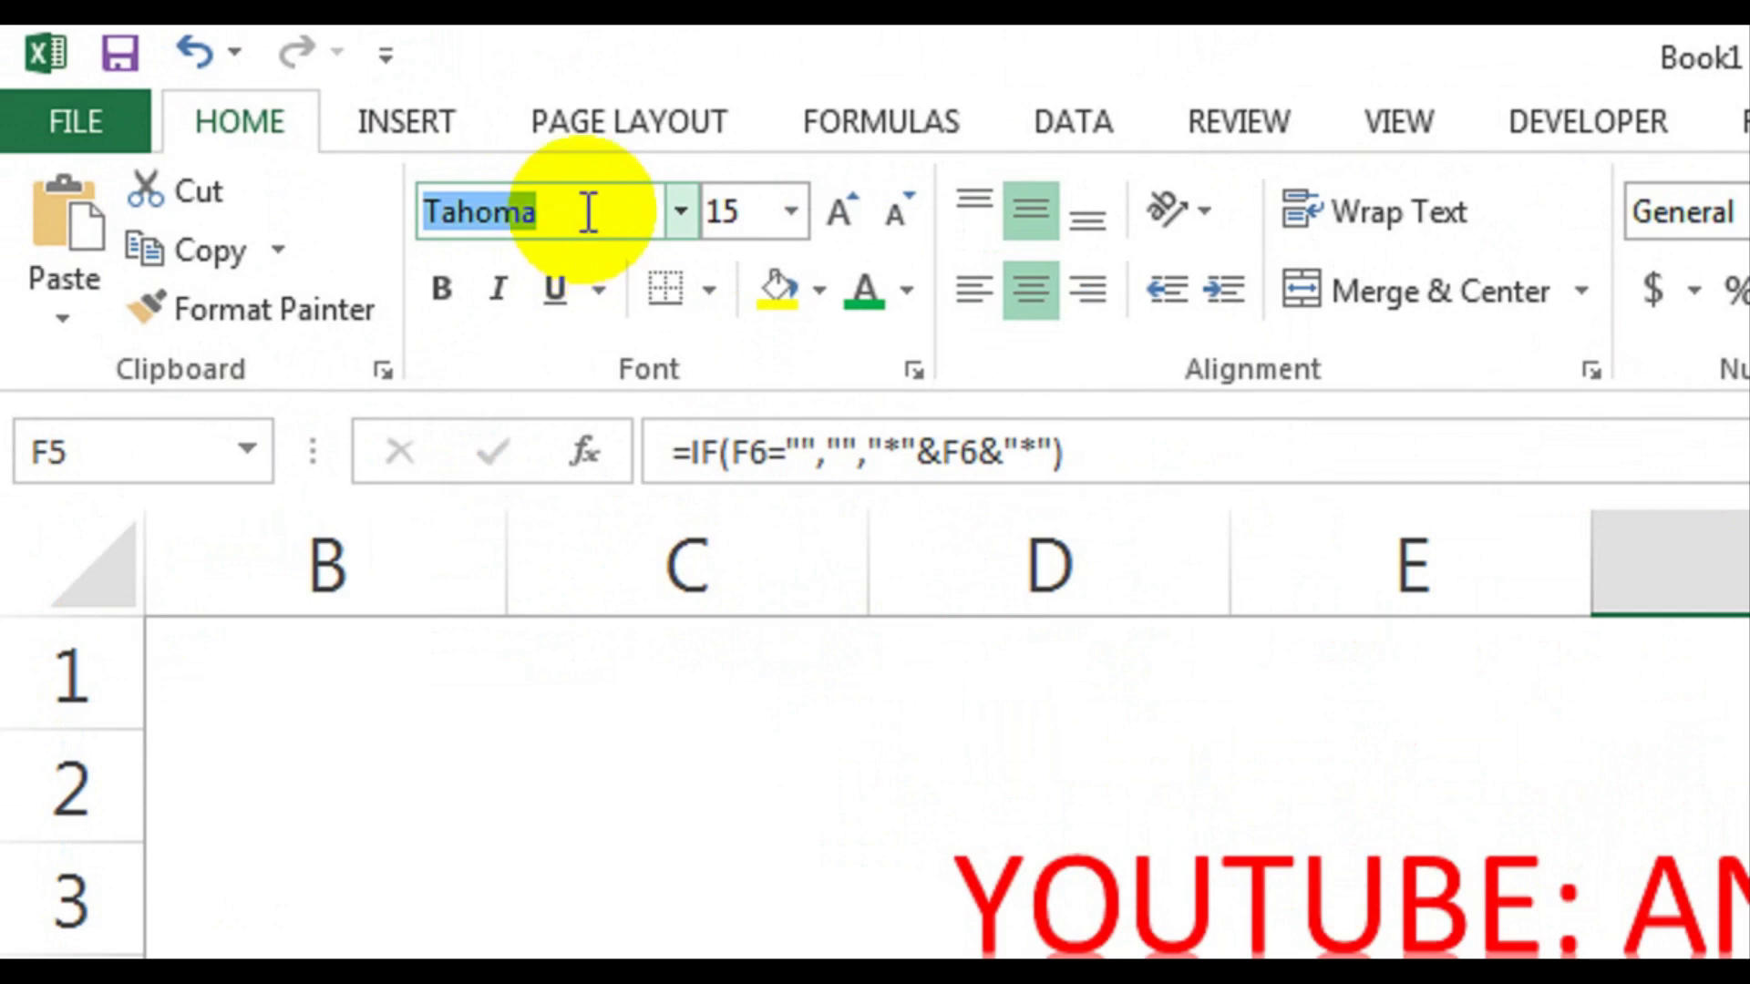
{"action": "type", "text": "3"}
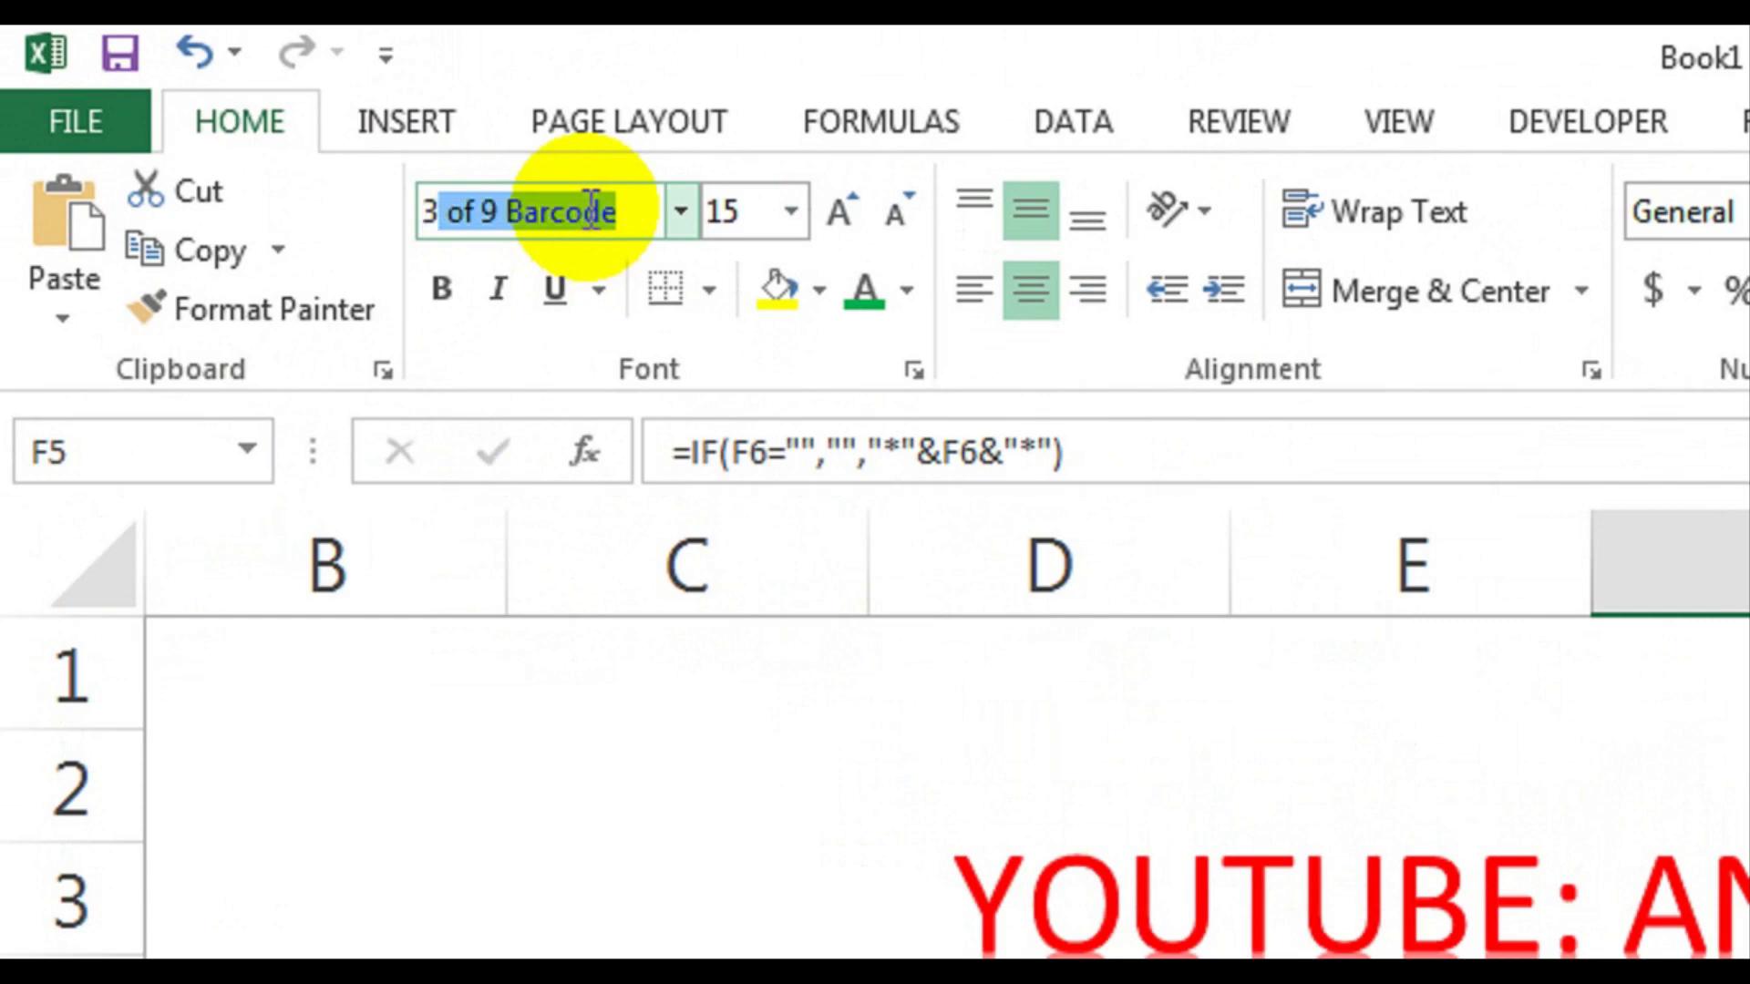
{"action": "type", "text": "o"}
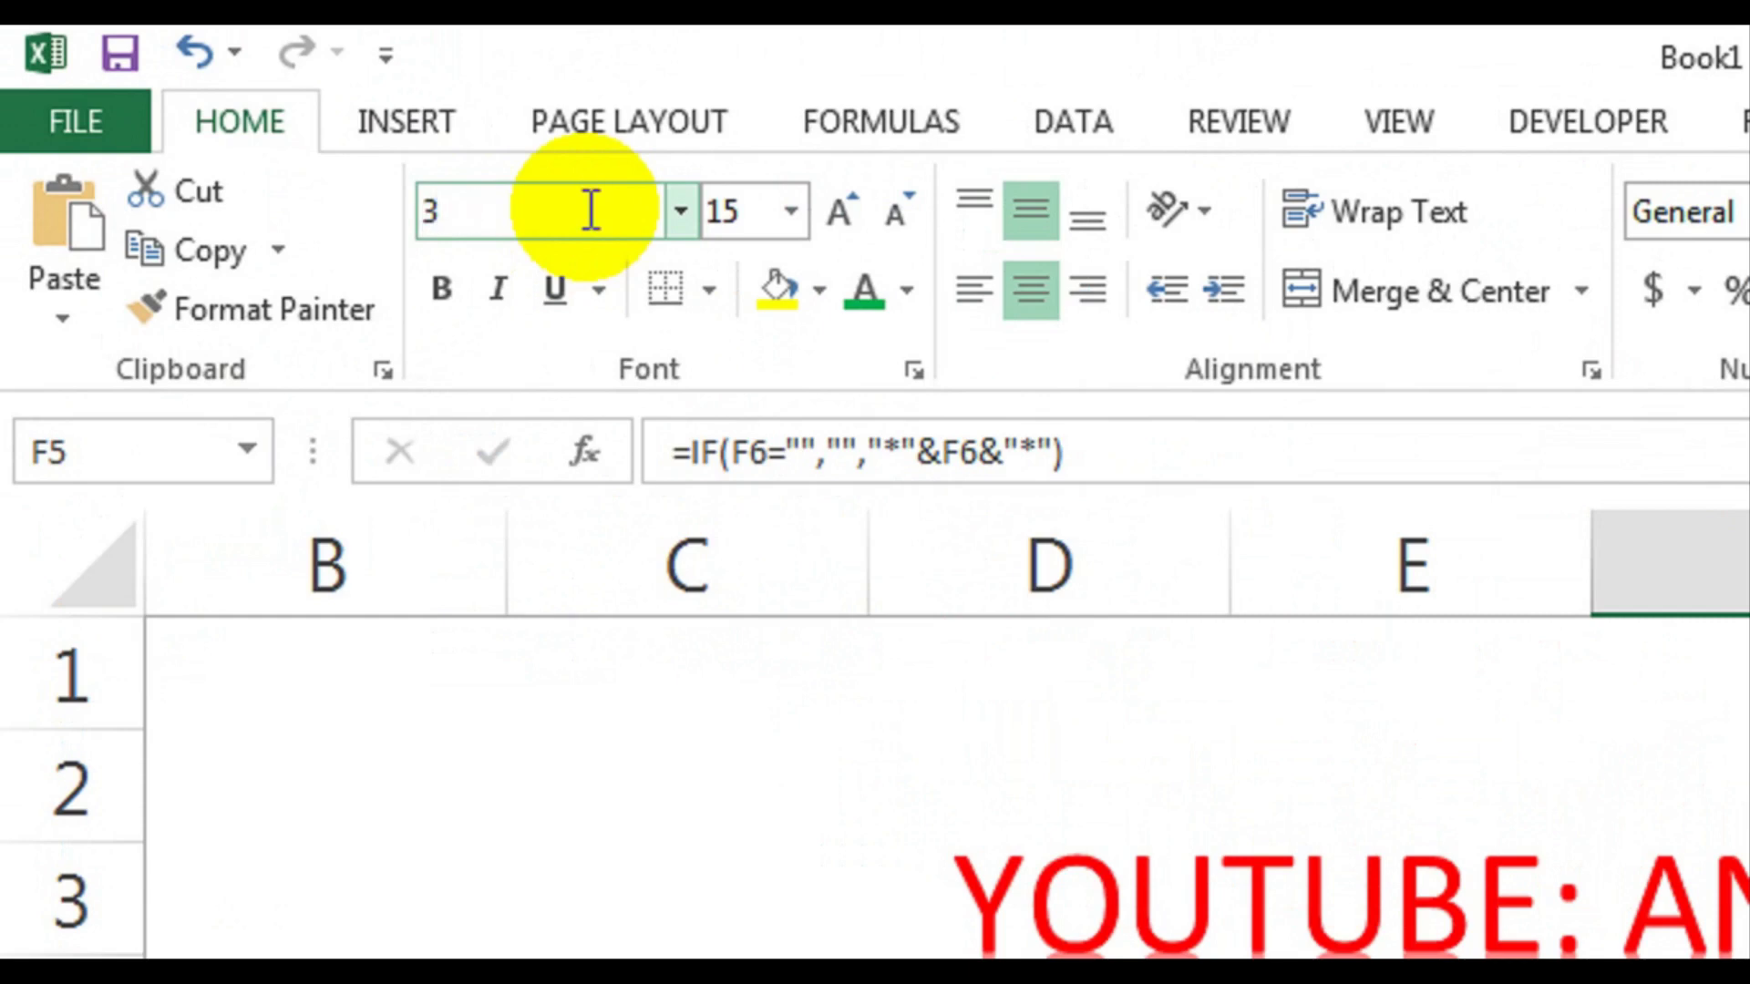
{"action": "key", "text": "Escape"}
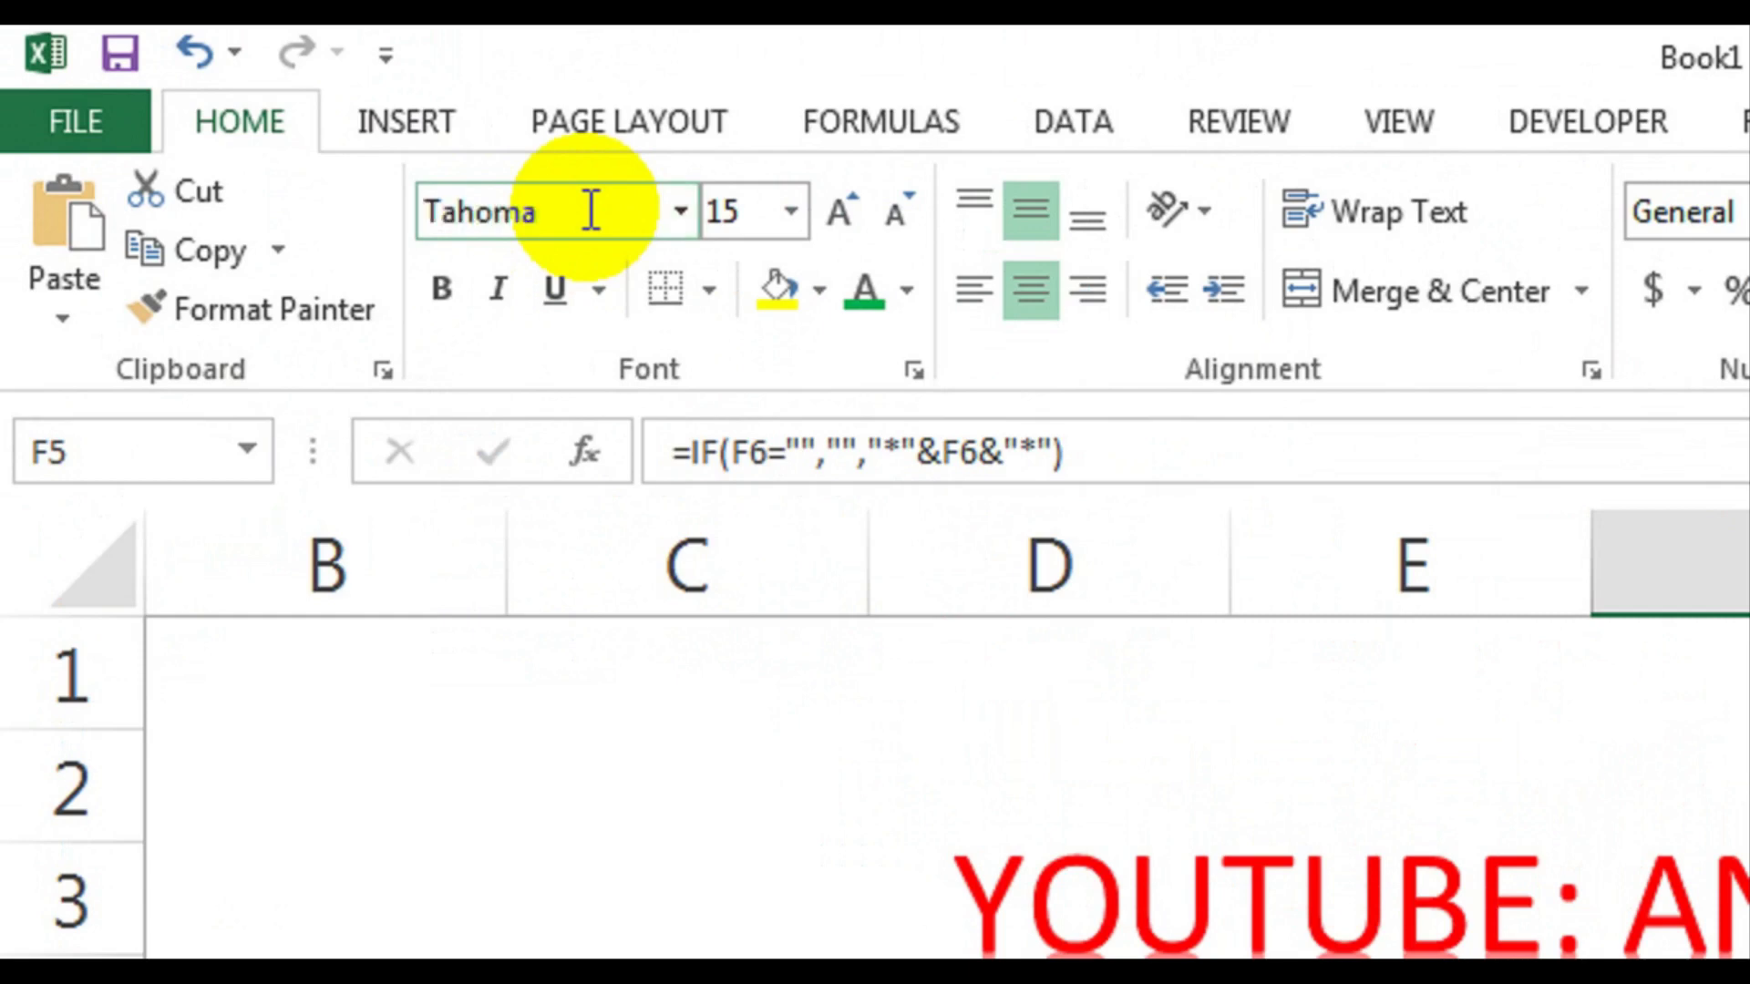
{"action": "type", "text": "3 of 9 Barcode"}
{"action": "left_click", "coordinate": [588, 217]}
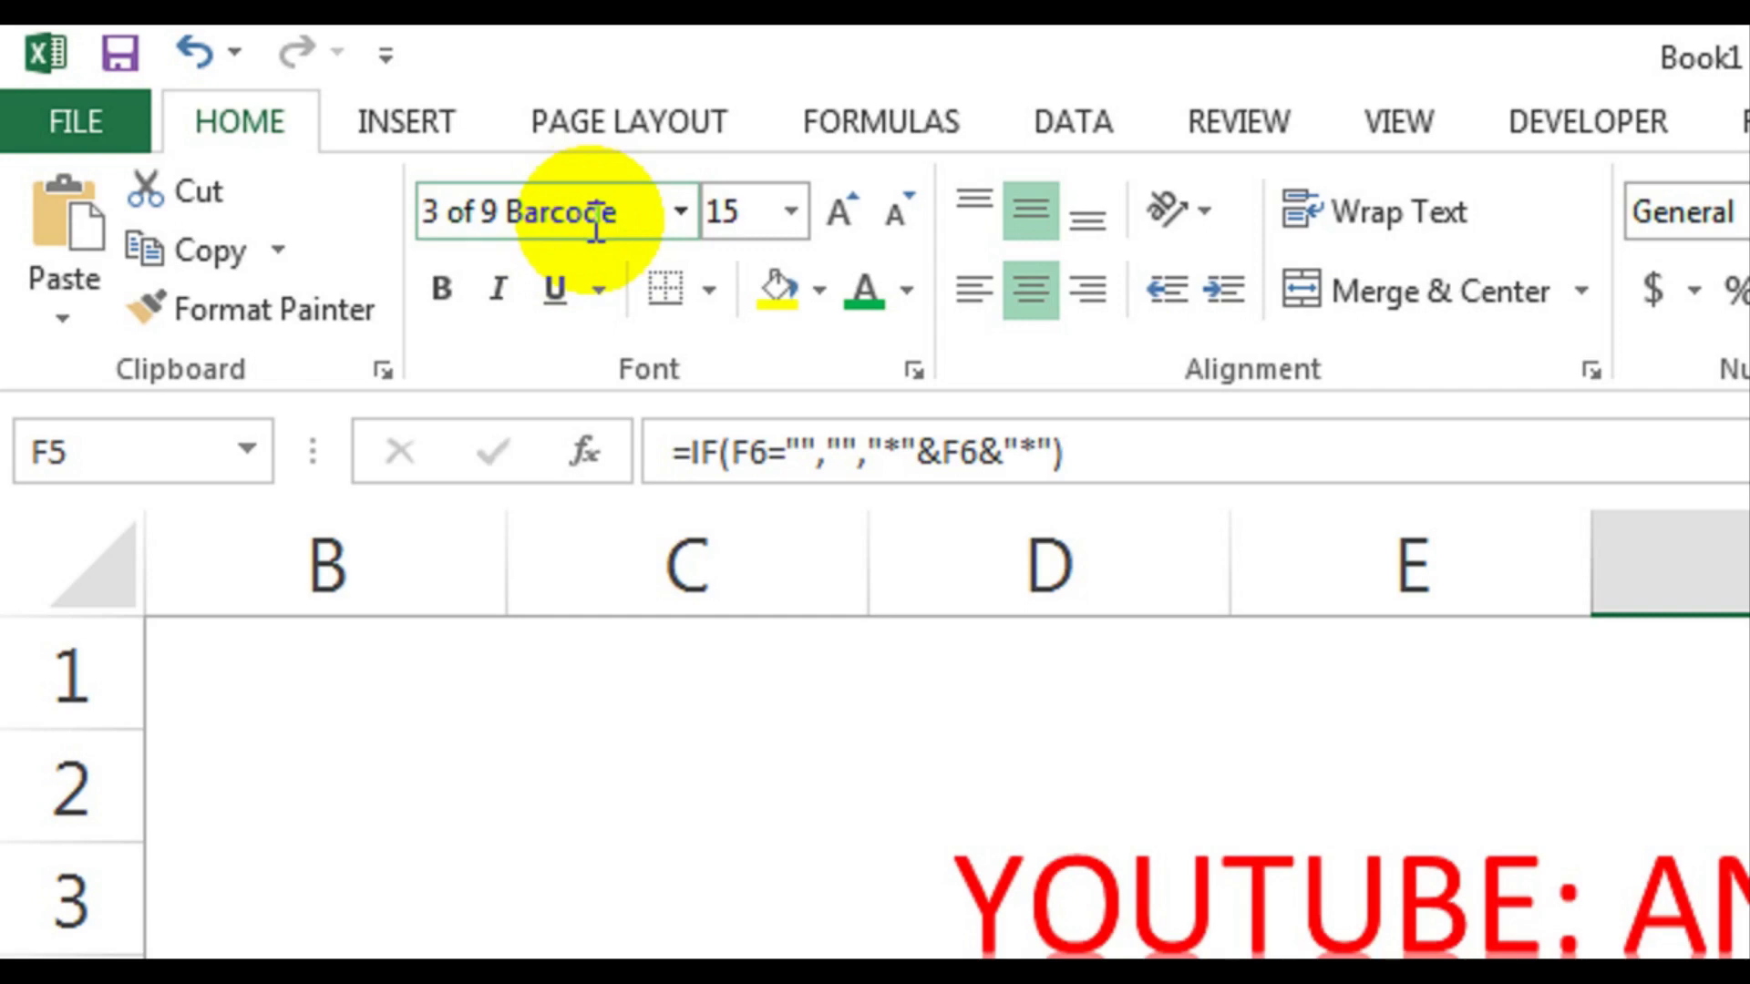
{"action": "key", "text": "Return"}
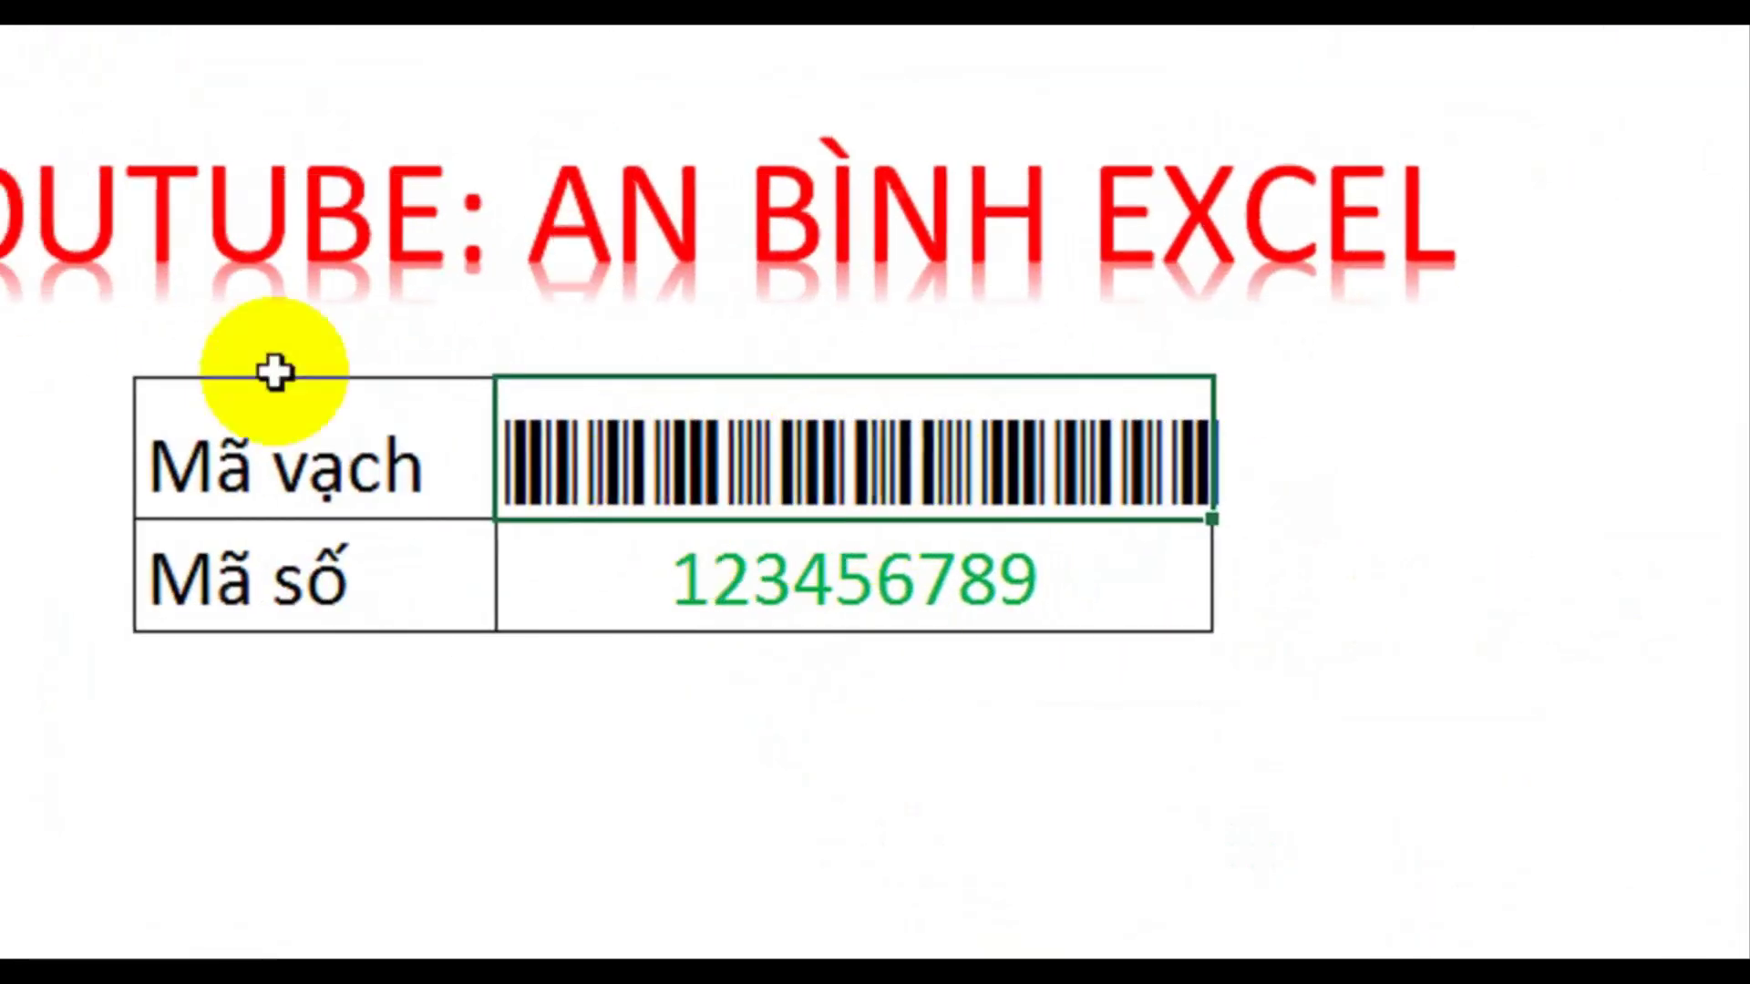
Step: Replace the Mã số code in F6 with 1111111
{"action": "left_click", "coordinate": [847, 574]}
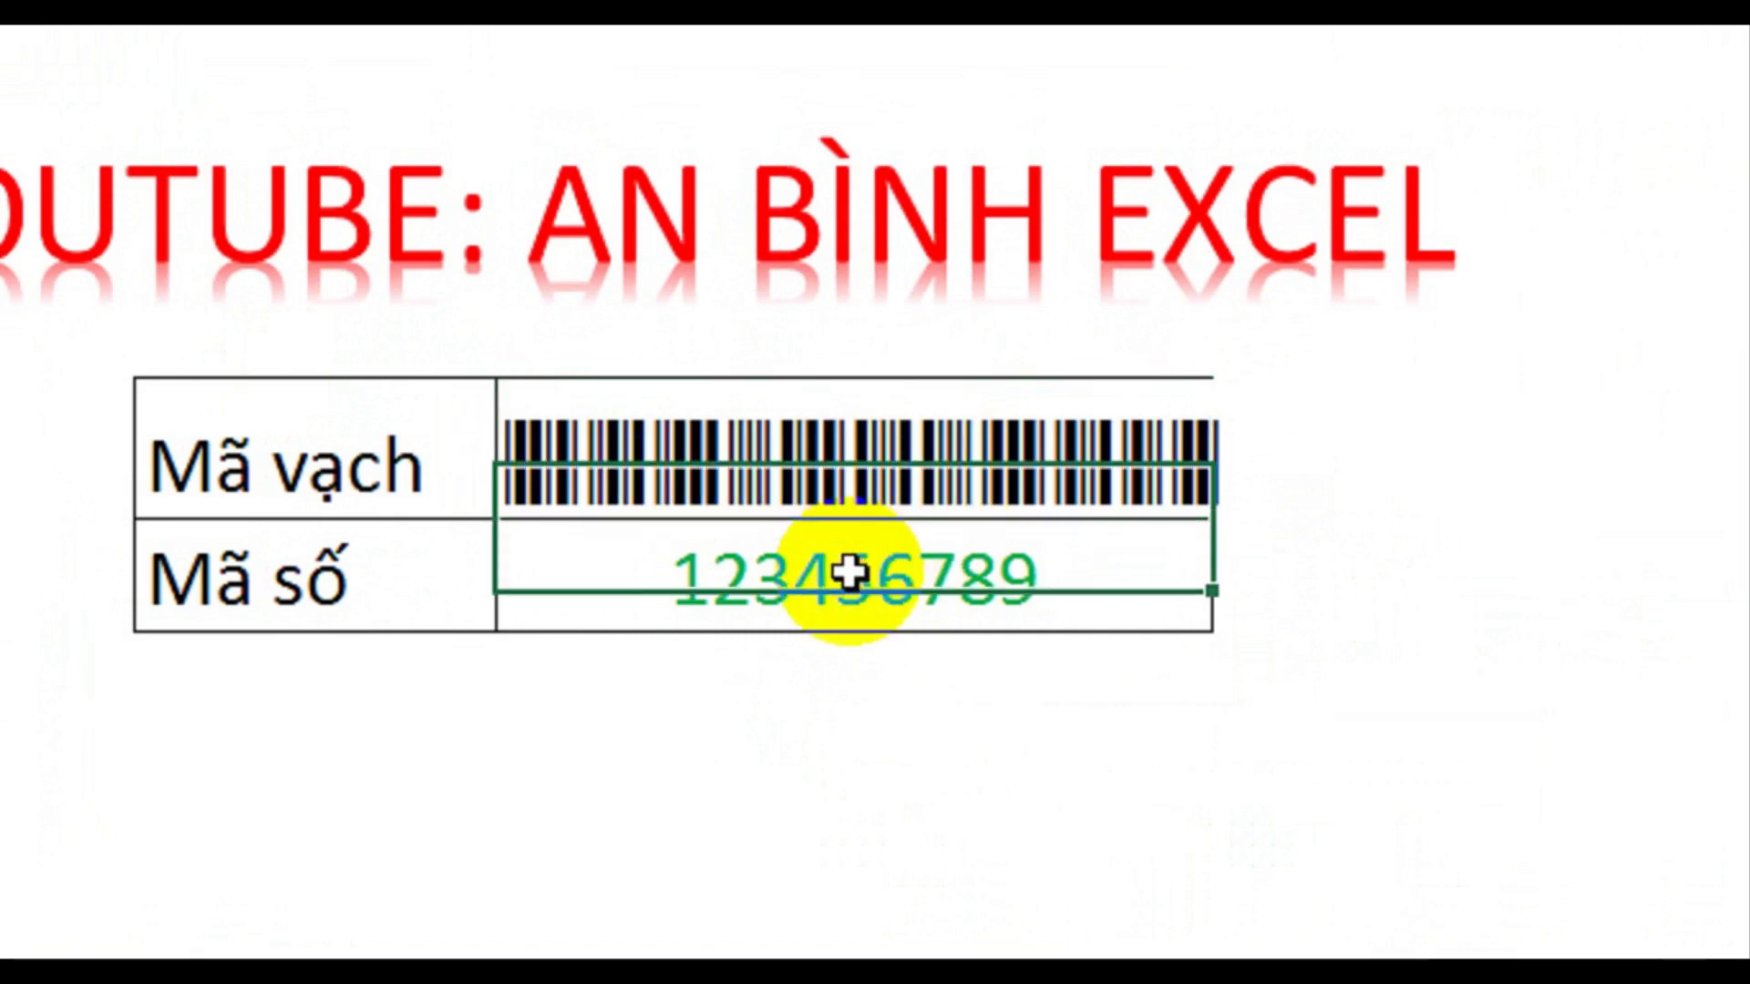
{"action": "type", "text": "1111111"}
{"action": "key", "text": "Return"}
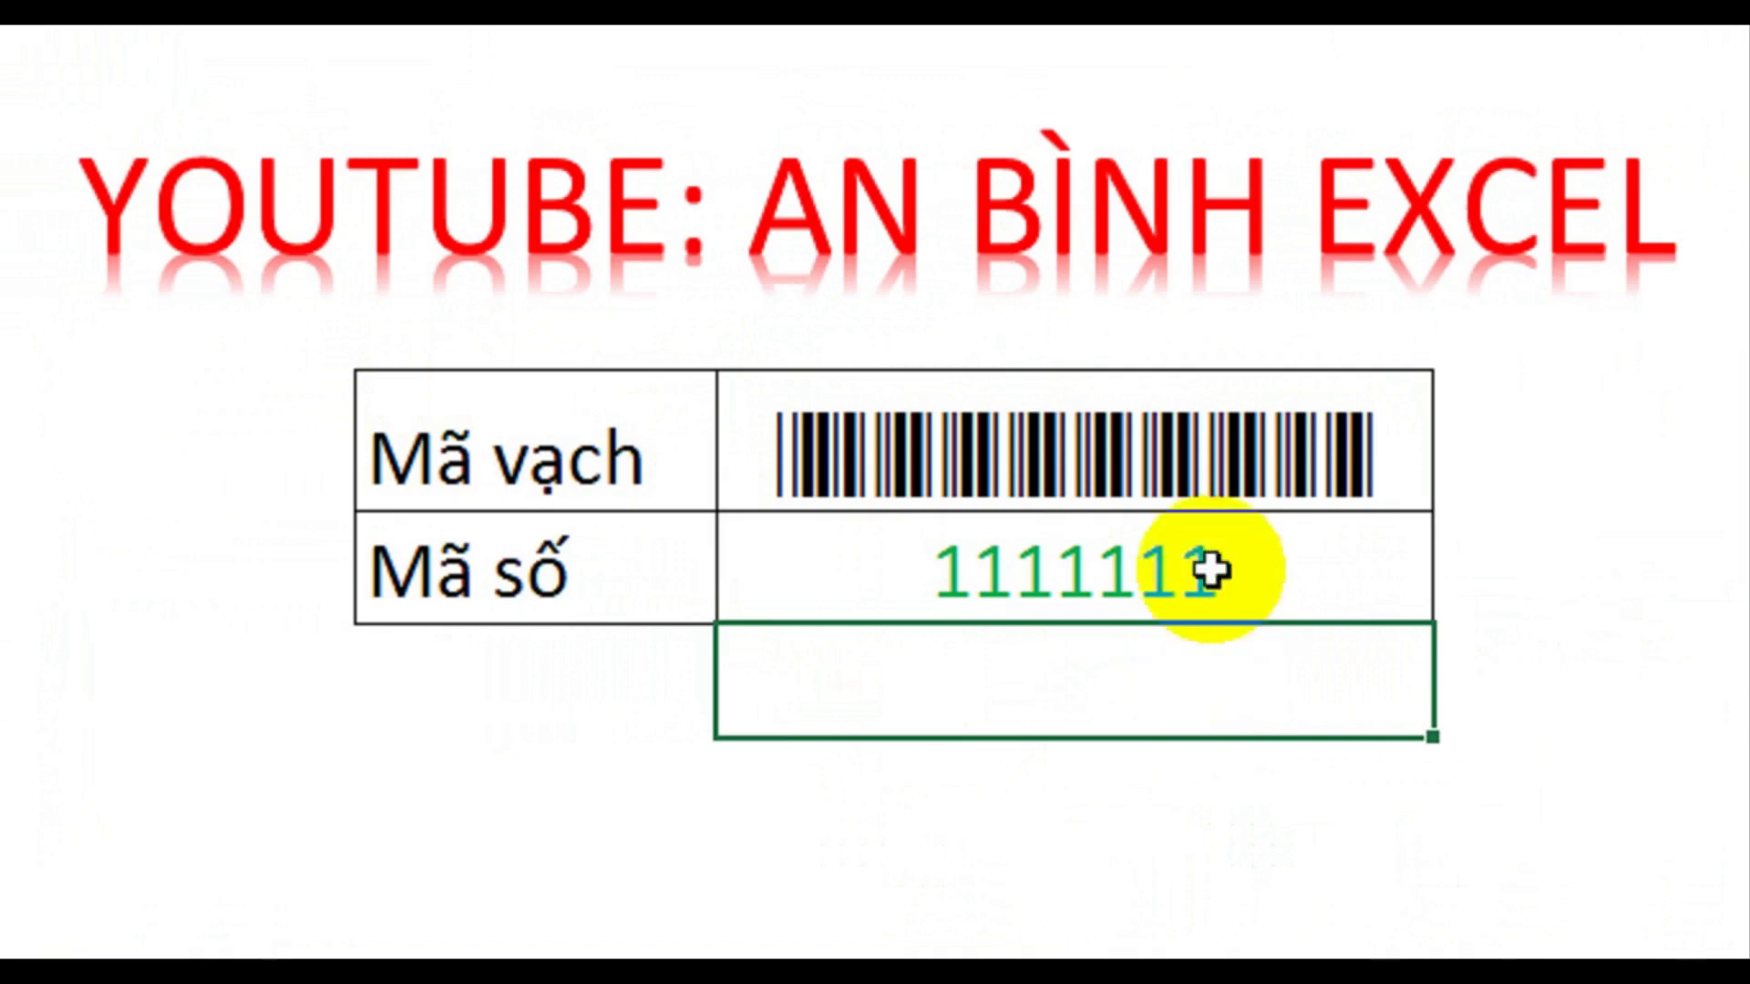
Step: Check the barcode cell's formula without changing it, then return to Sheet1
{"action": "left_click", "coordinate": [1140, 461]}
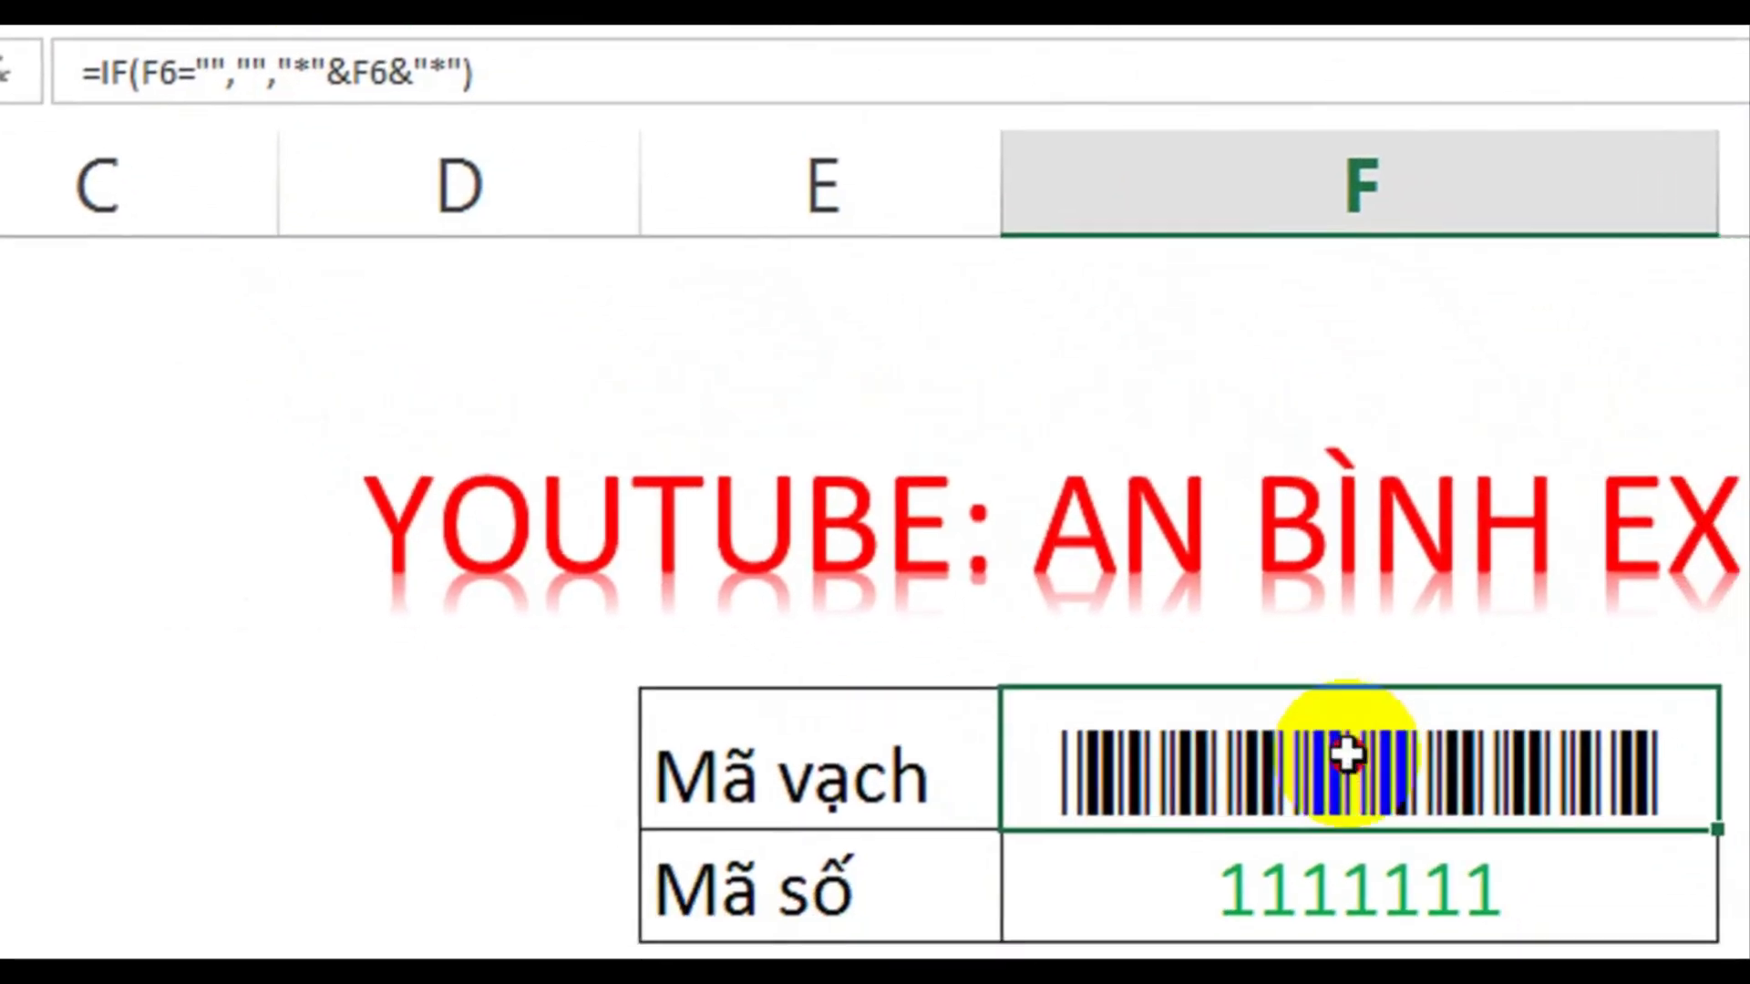
{"action": "double_click", "coordinate": [1367, 820]}
{"action": "key", "text": "Escape"}
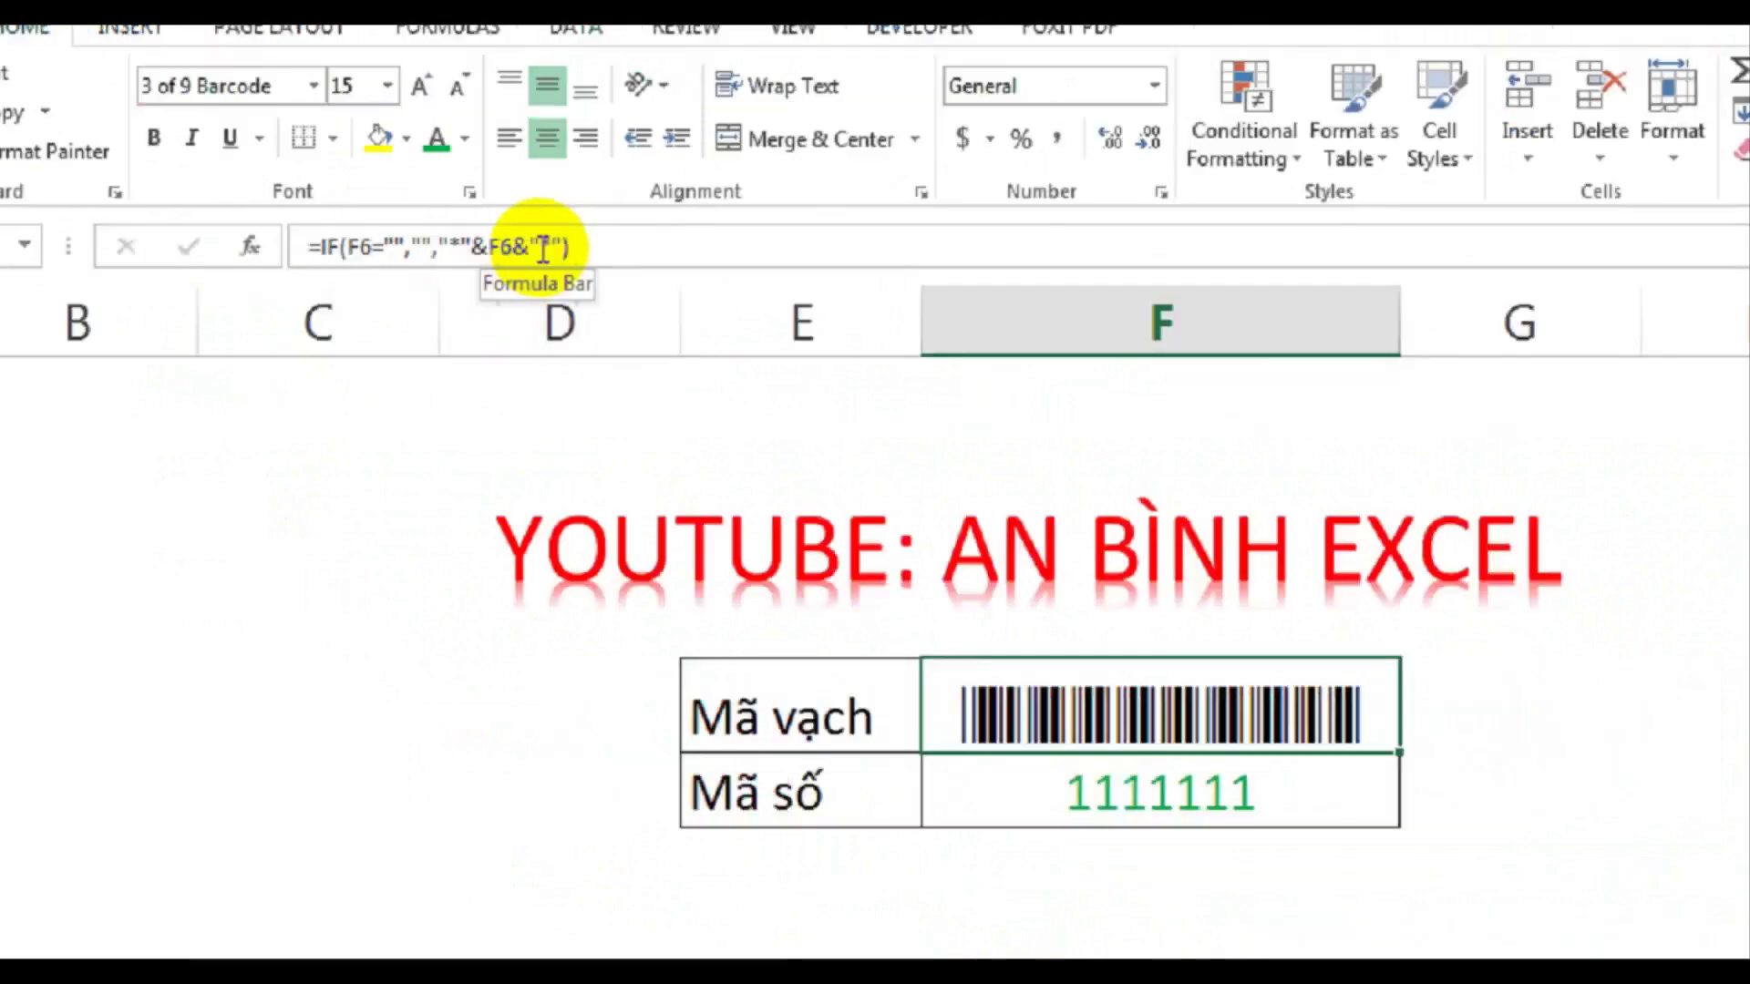
{"action": "left_click", "coordinate": [170, 913]}
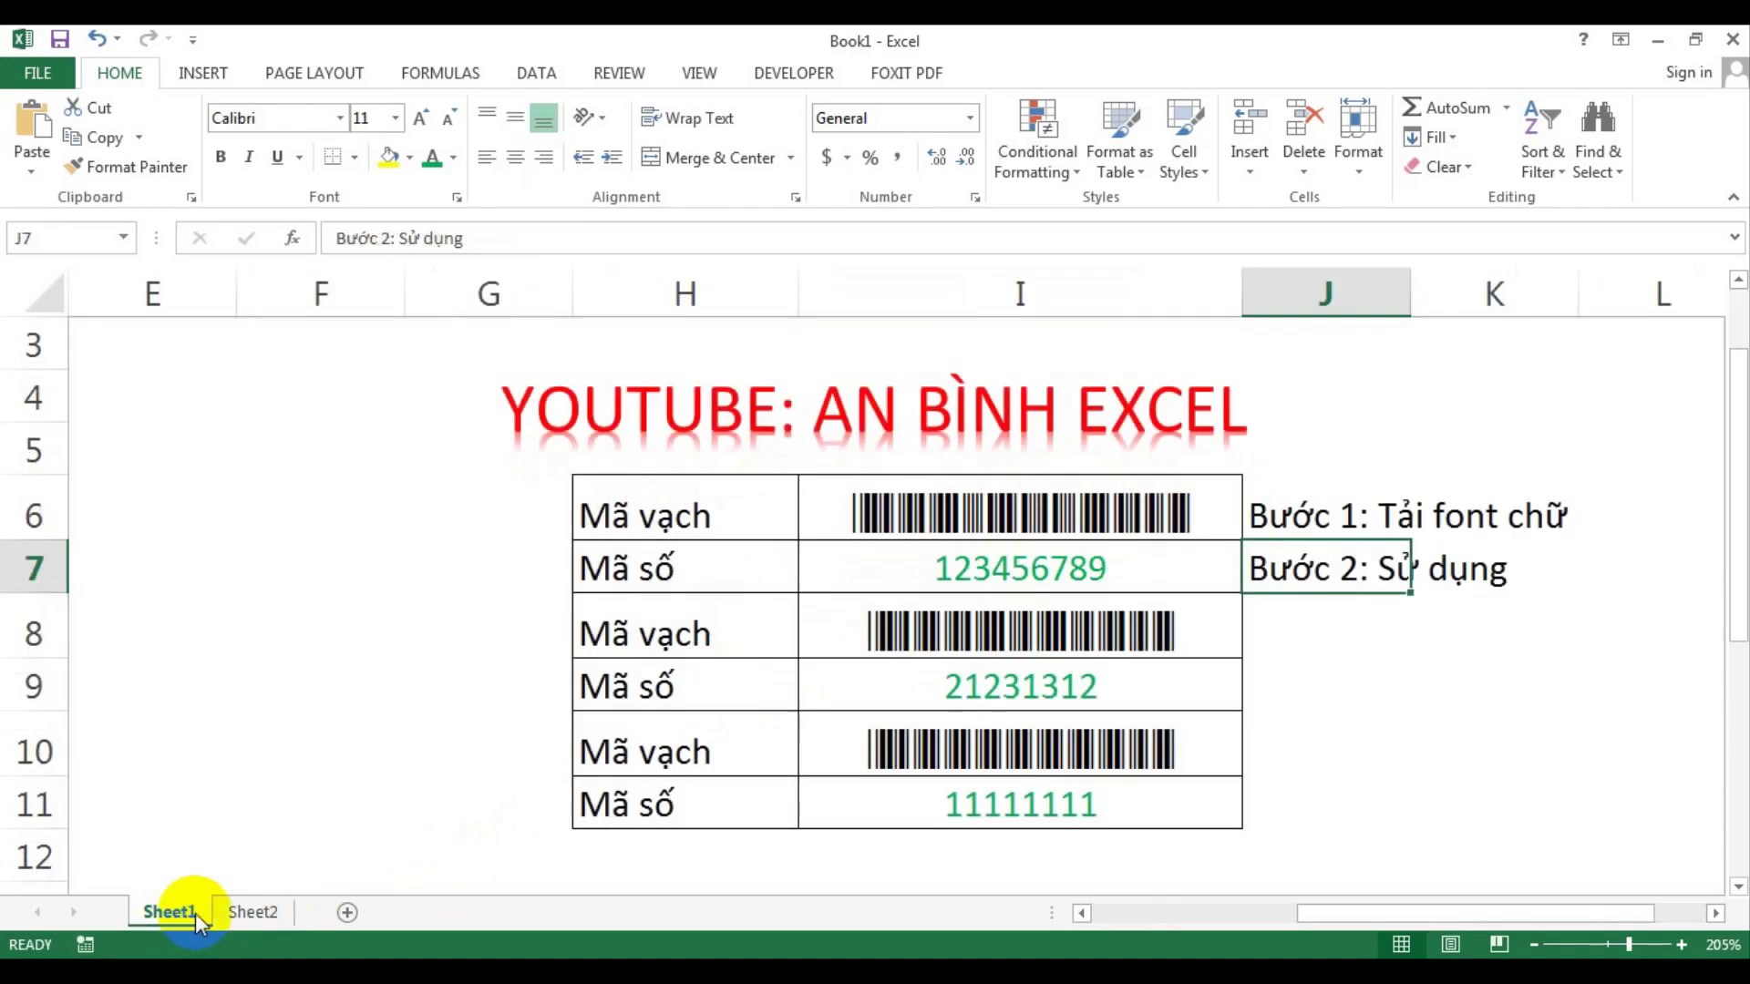